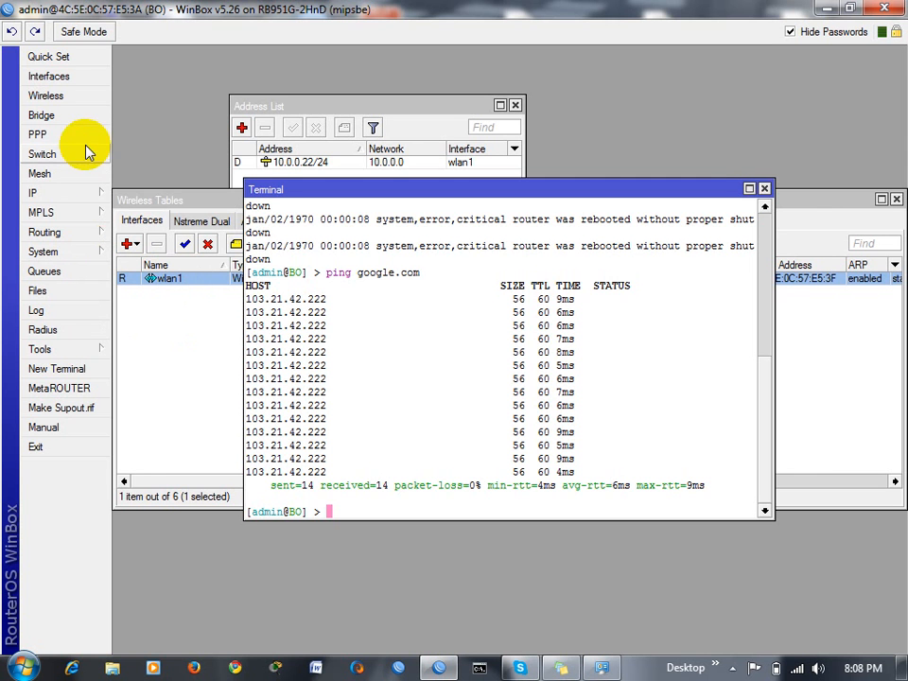
Review the wireless and general interface lists, and add the IP address 192.168.10.1/24 to interface ether1.
click(64, 99)
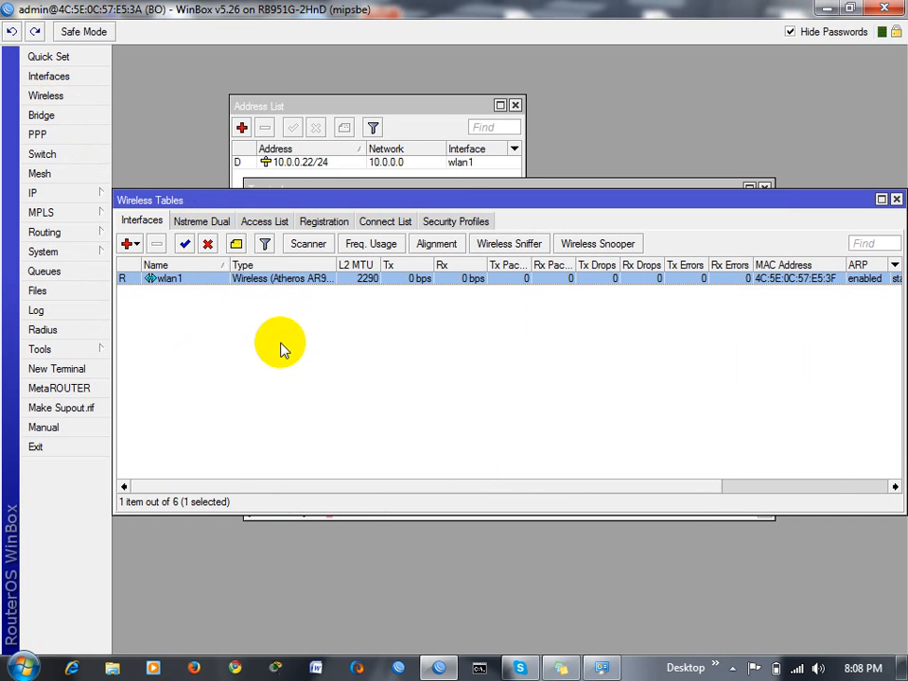
click(63, 76)
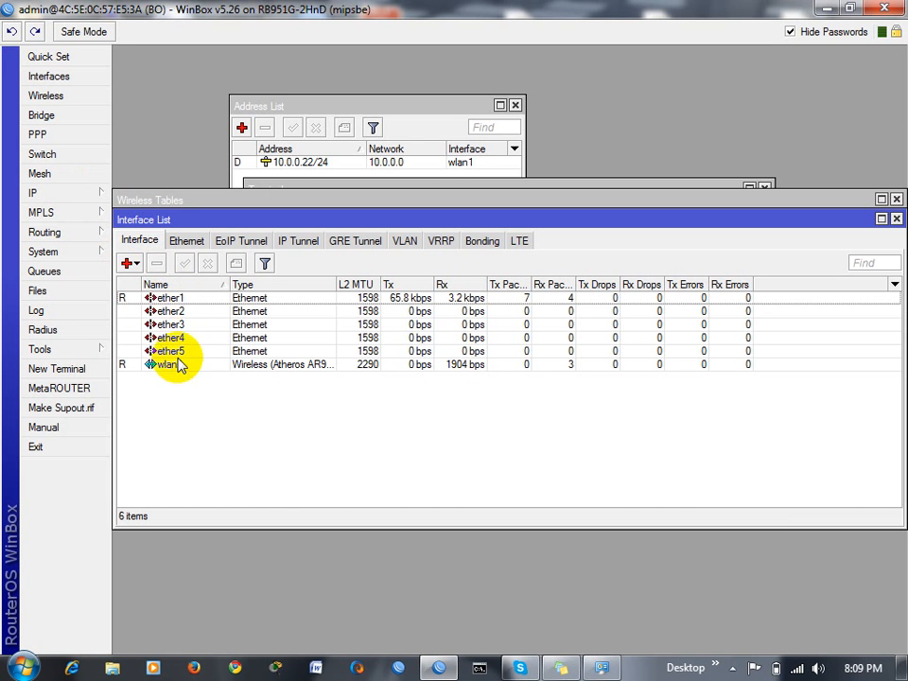
click(93, 197)
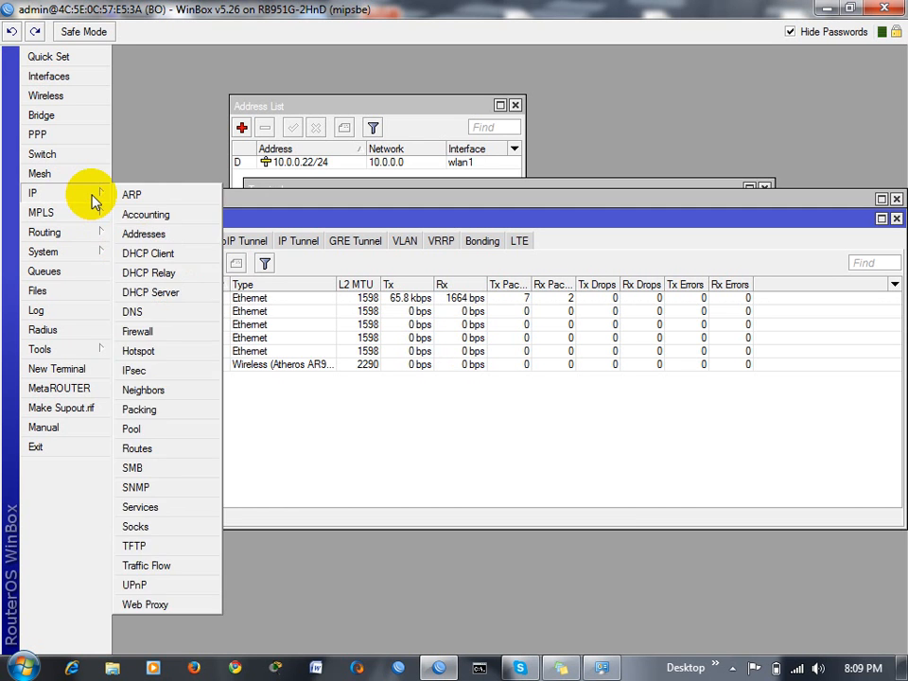
click(150, 239)
click(242, 128)
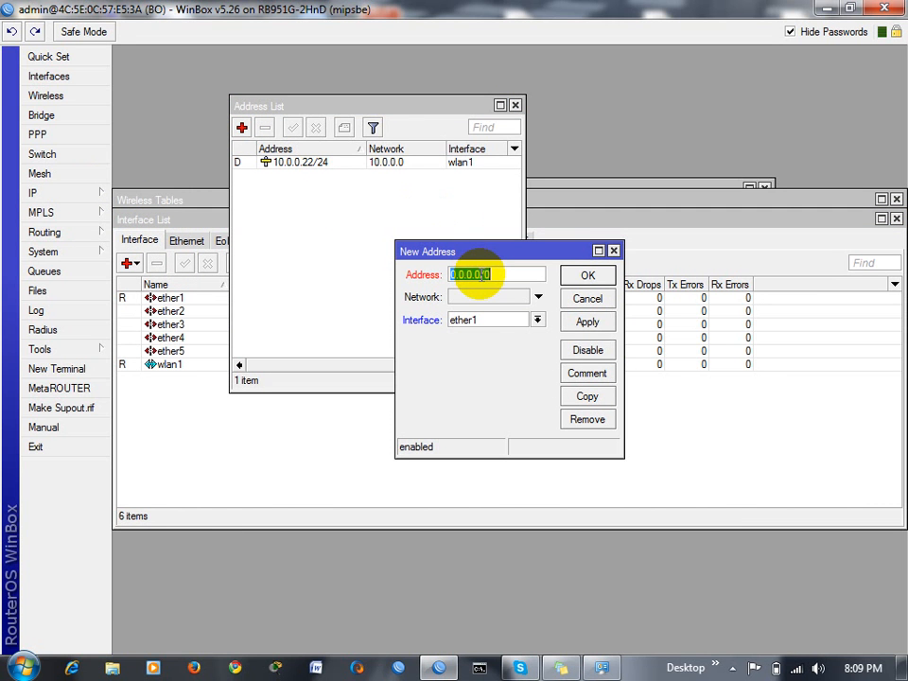
text(192.168.10.1)
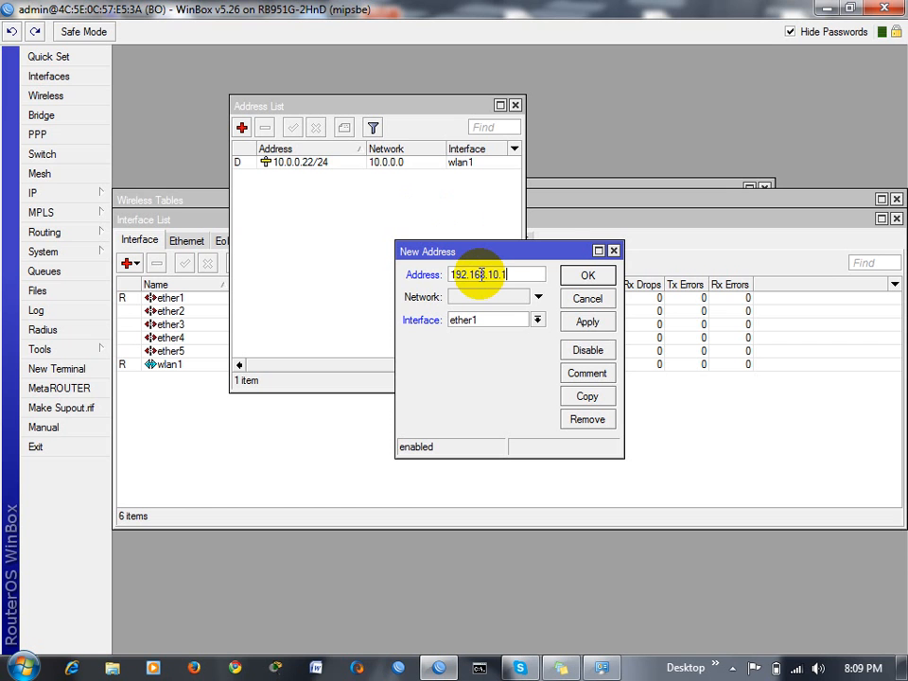
text(/24)
click(583, 324)
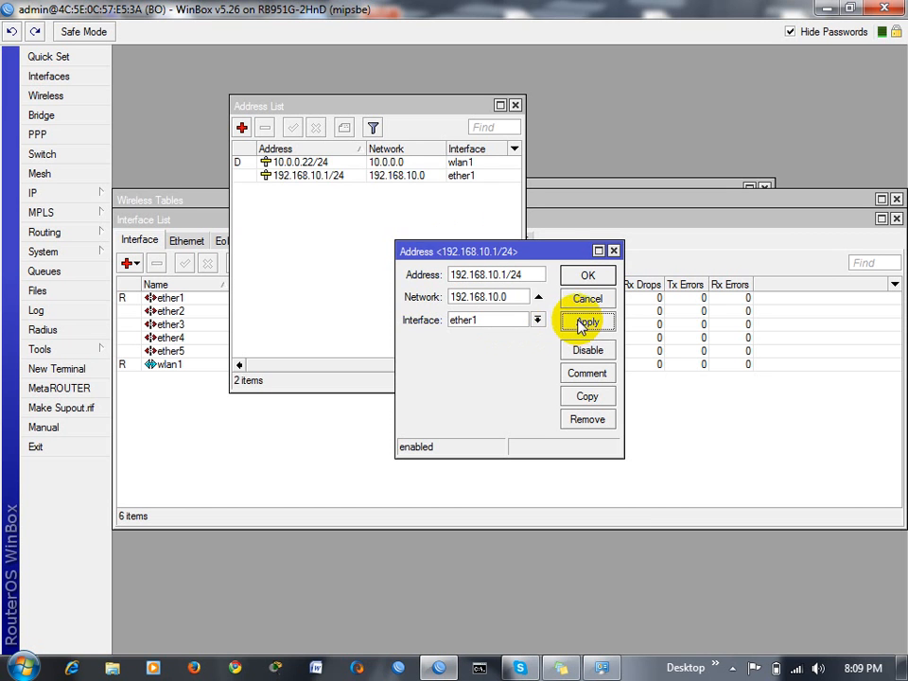
click(585, 278)
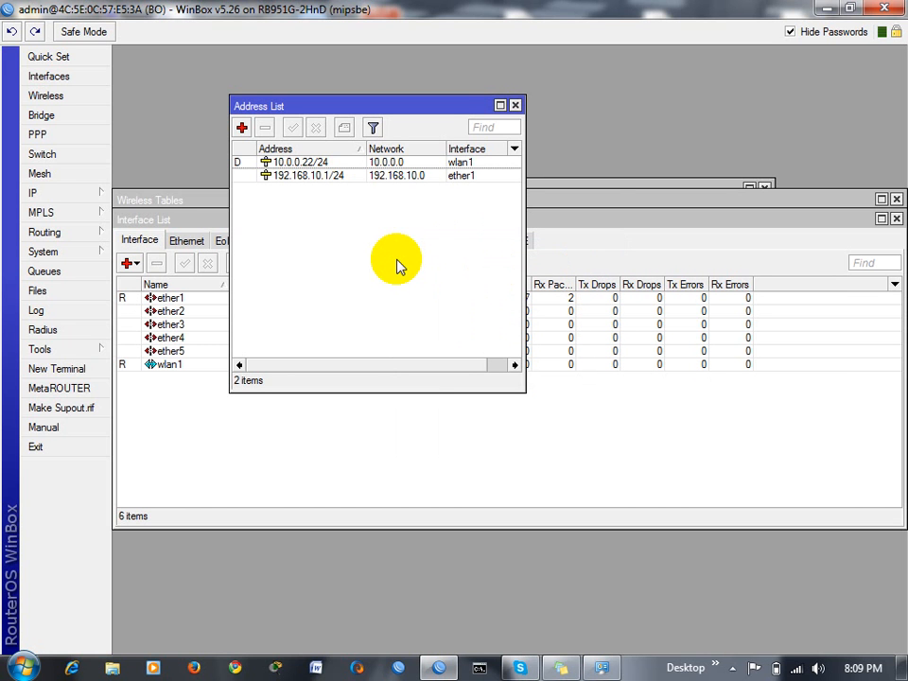
Try to edit the dynamic wlan1 address, and remove it from the address list.
click(313, 162)
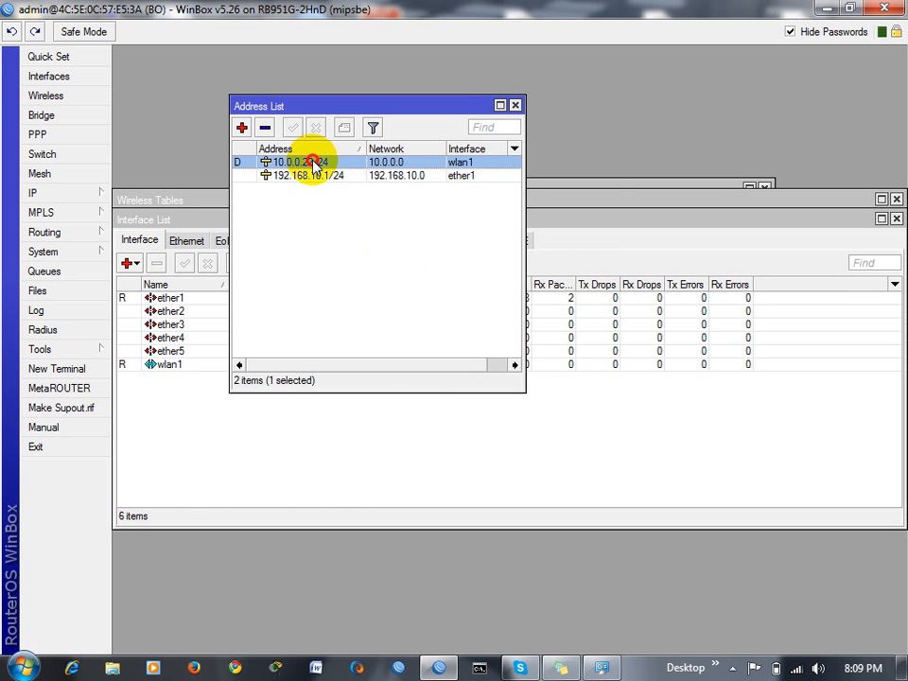
double_click(313, 162)
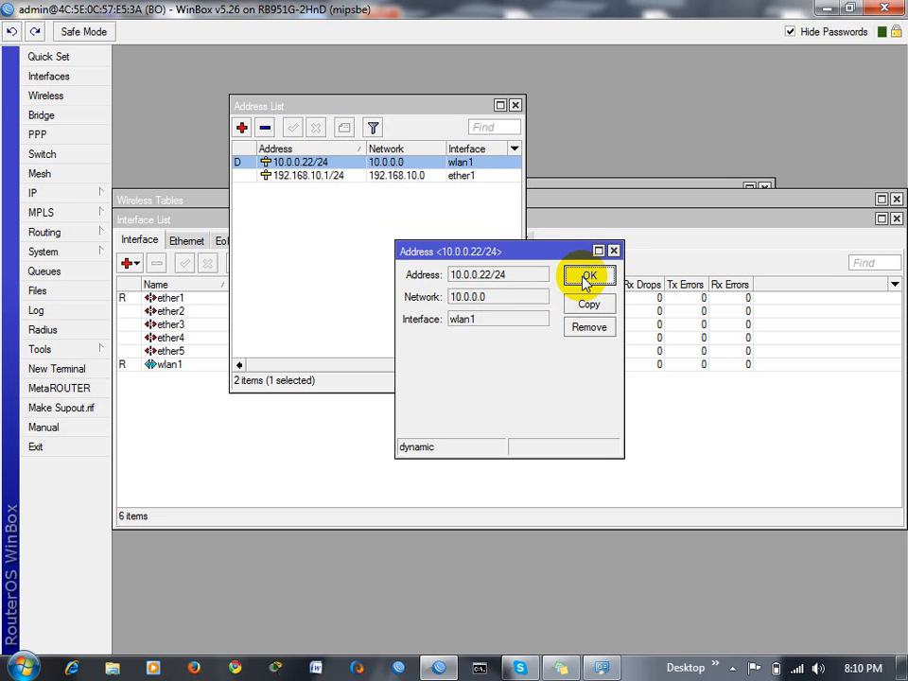
click(492, 274)
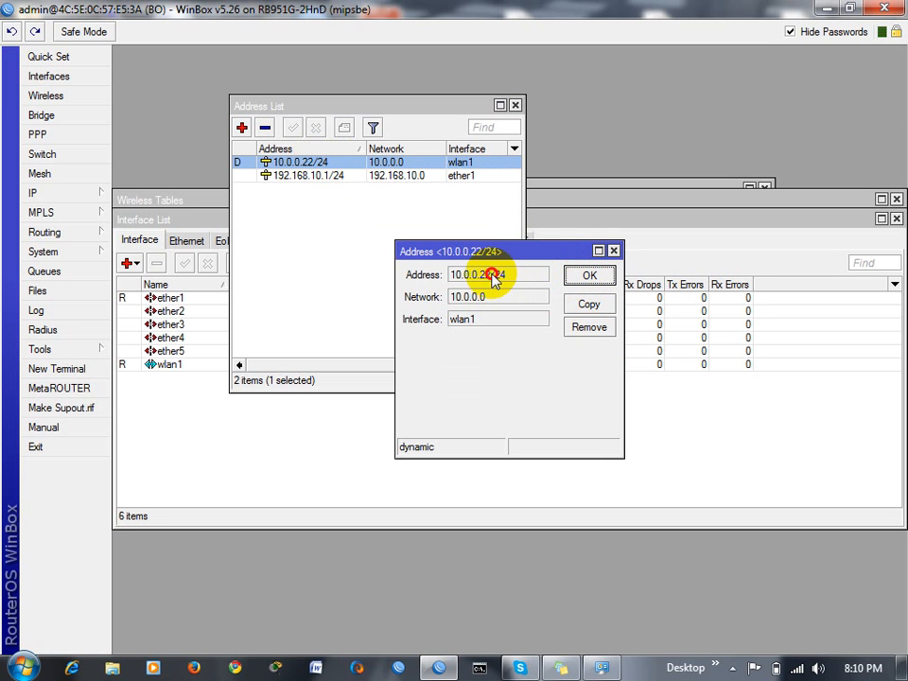
double_click(493, 276)
click(492, 280)
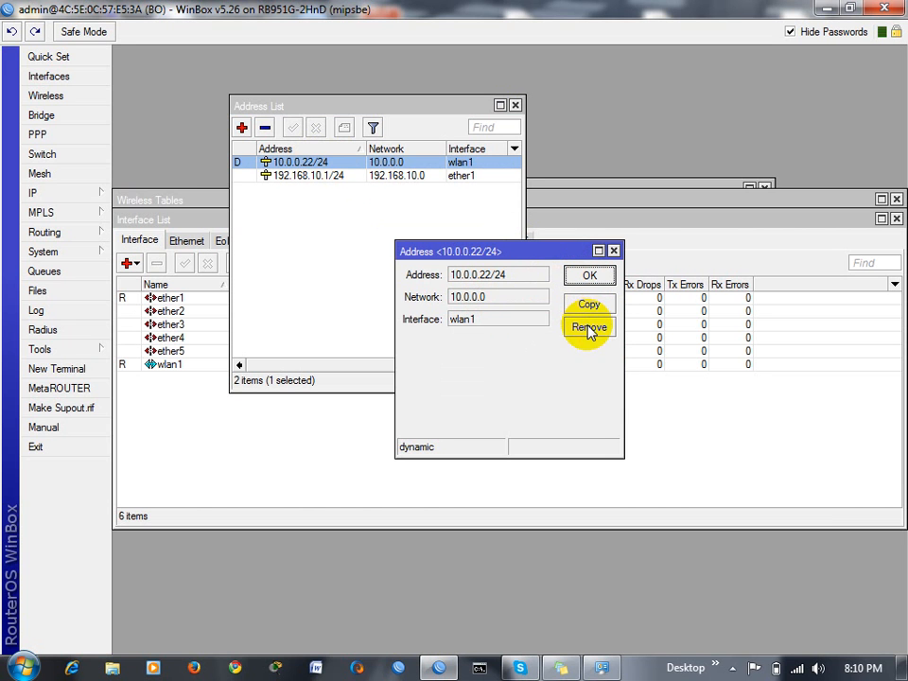
double_click(516, 276)
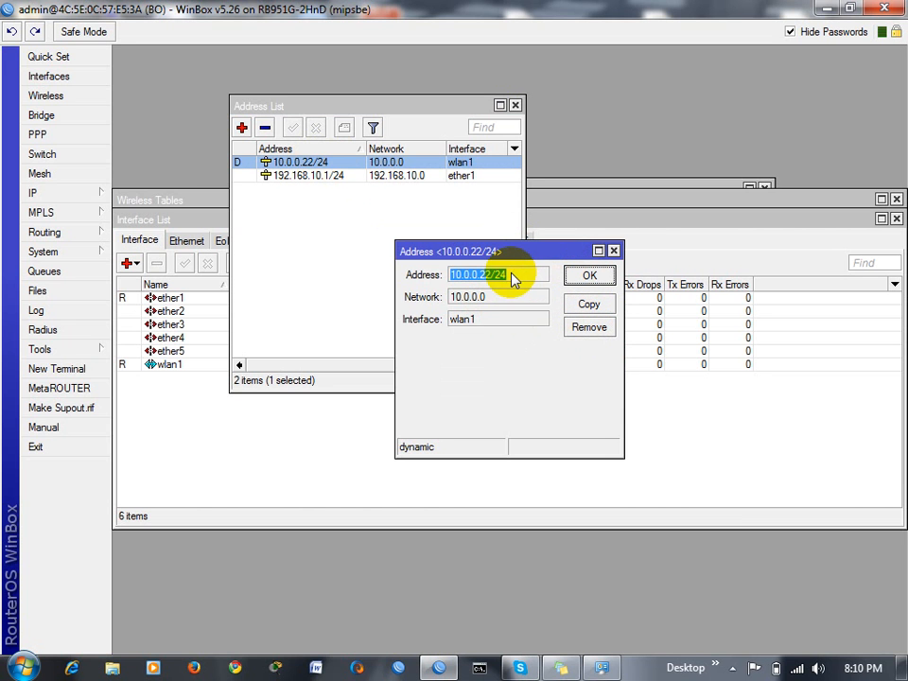
click(614, 250)
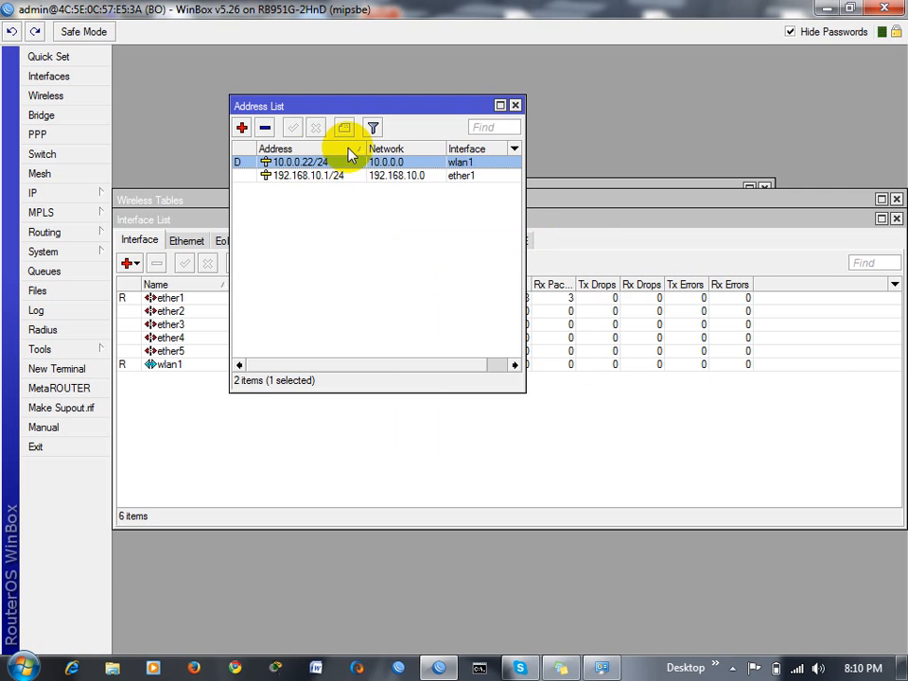
double_click(308, 165)
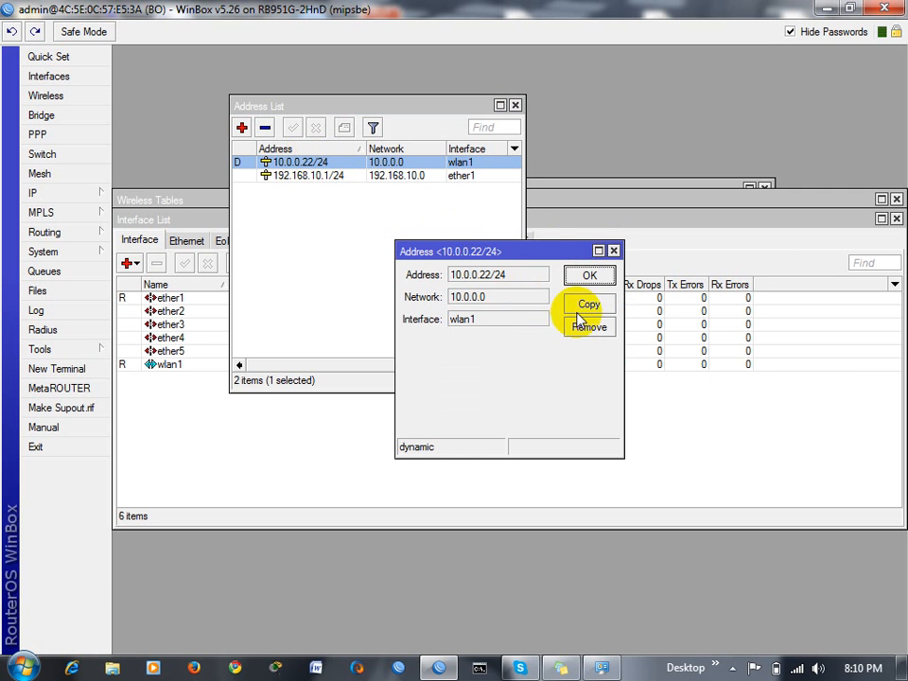
click(584, 329)
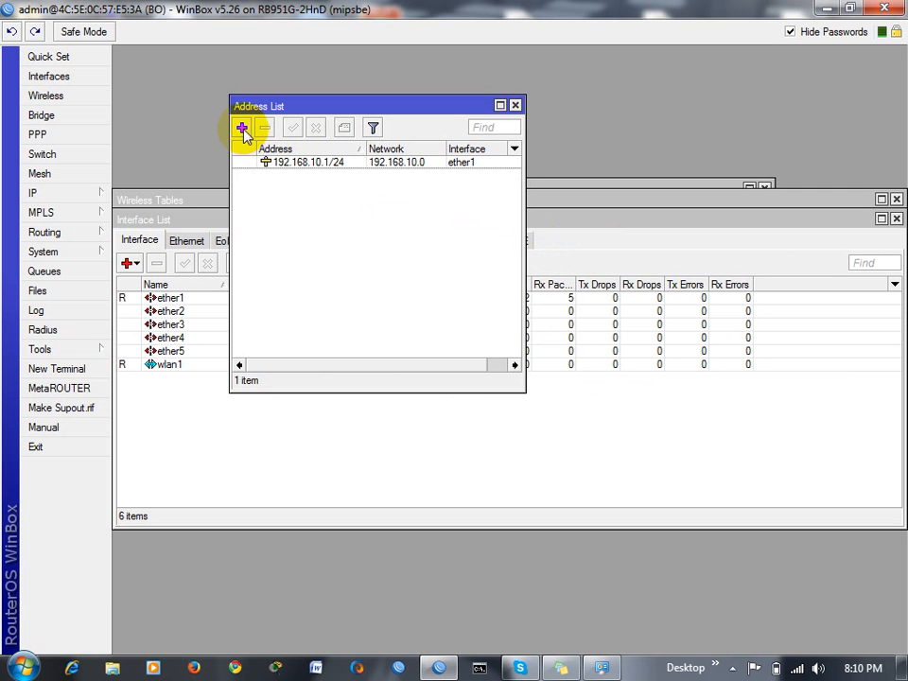
click(244, 133)
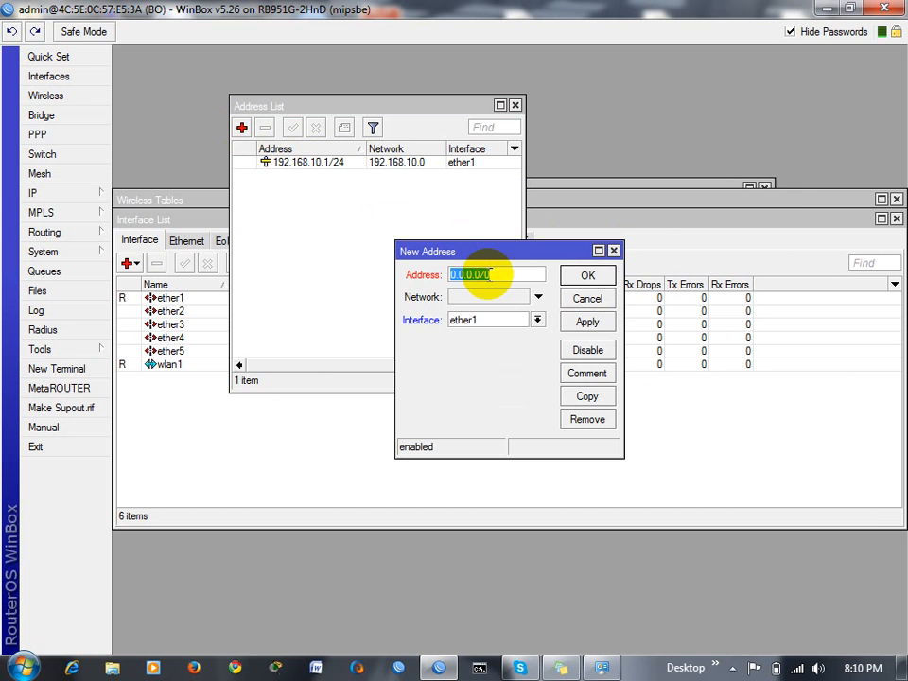
text(10.0.0)
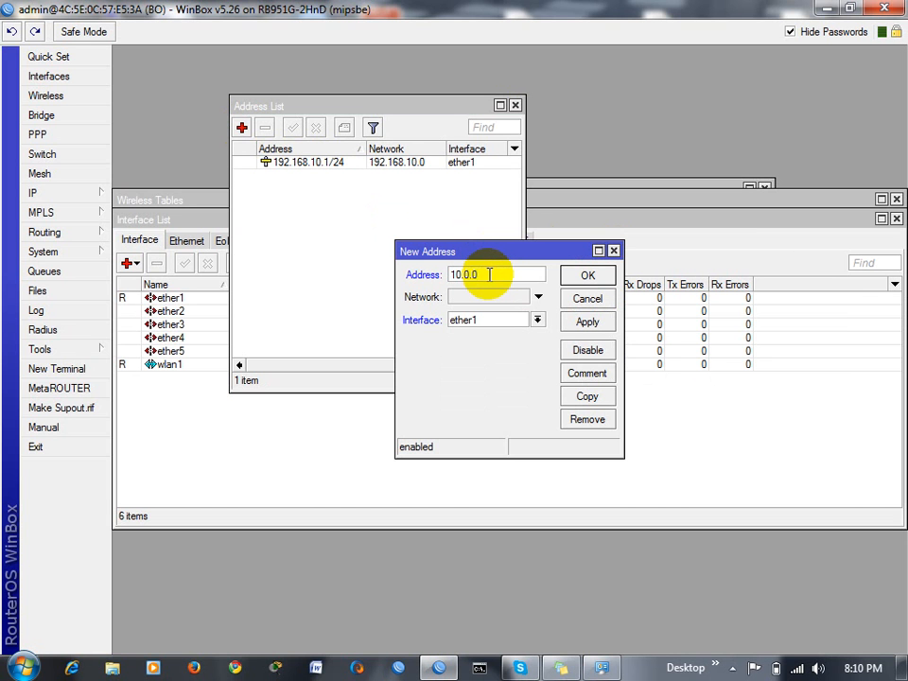
key(BackSpace)
text(10.1/)
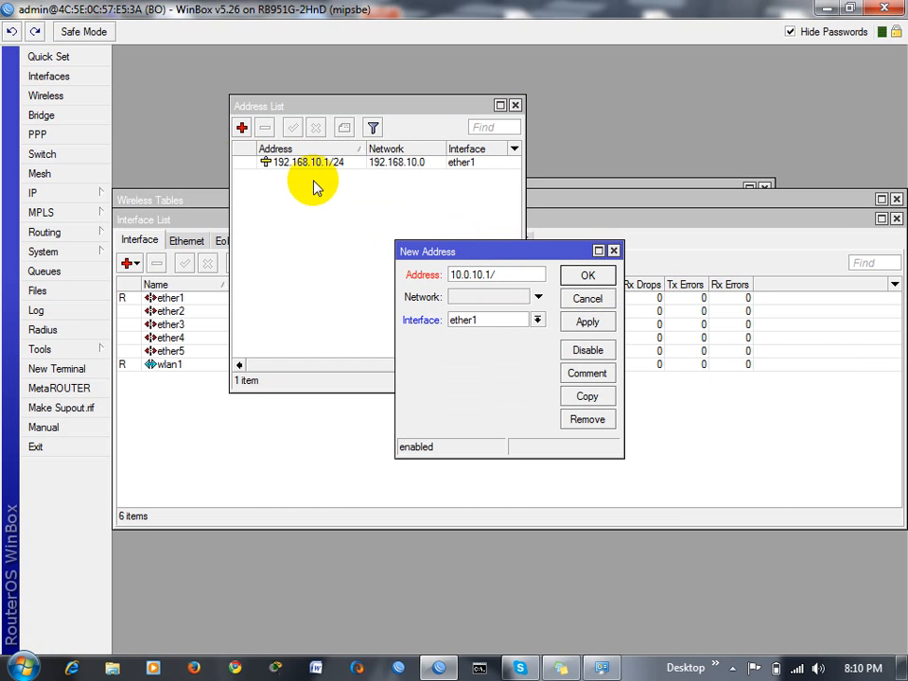
Undo the addition of the 192.168.10.1/24 address and discard the unfinished new address entry.
click(11, 34)
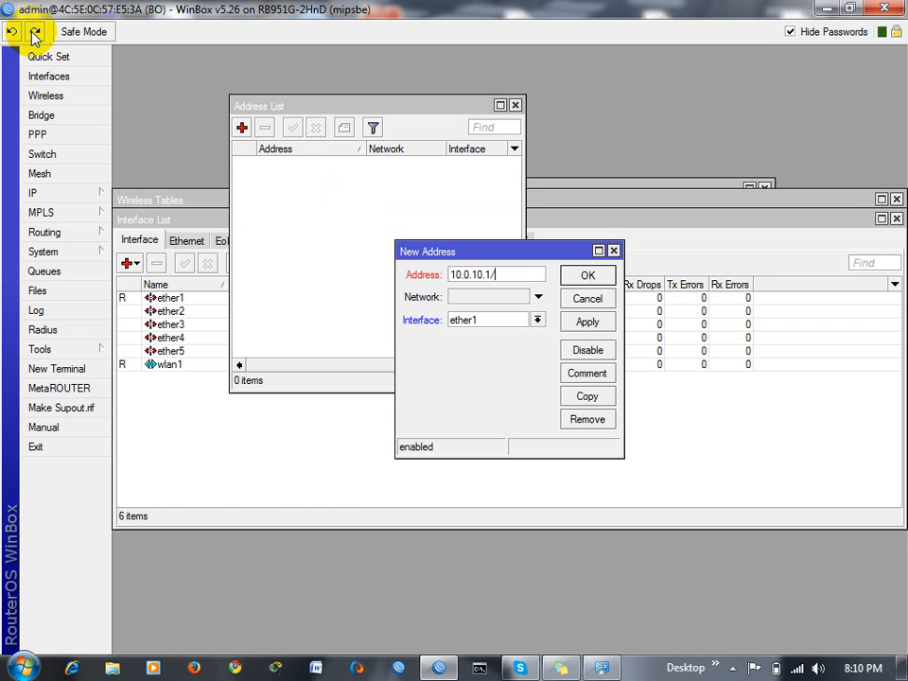
click(35, 34)
click(35, 34)
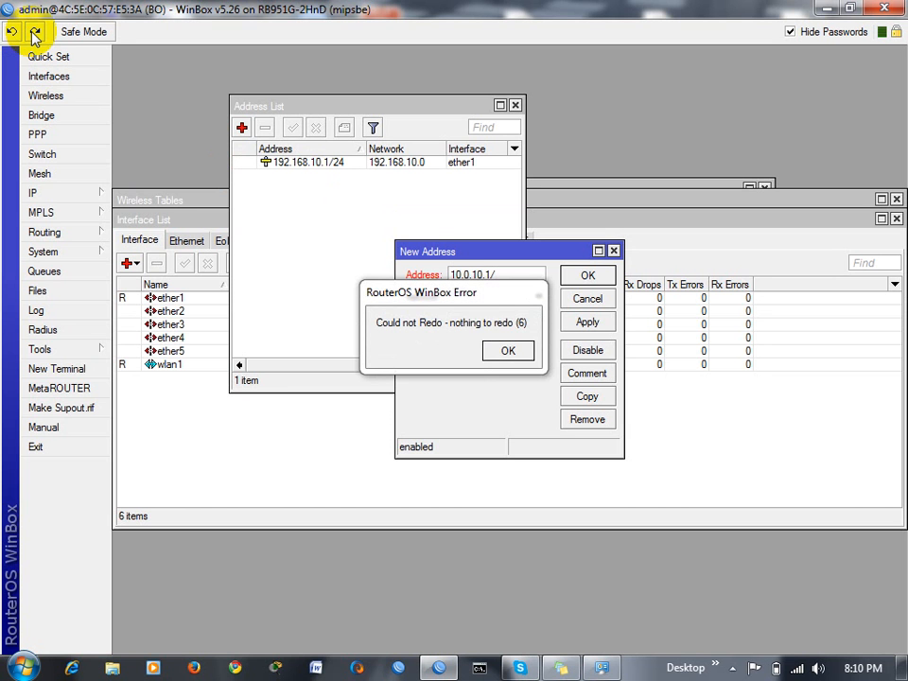
click(508, 351)
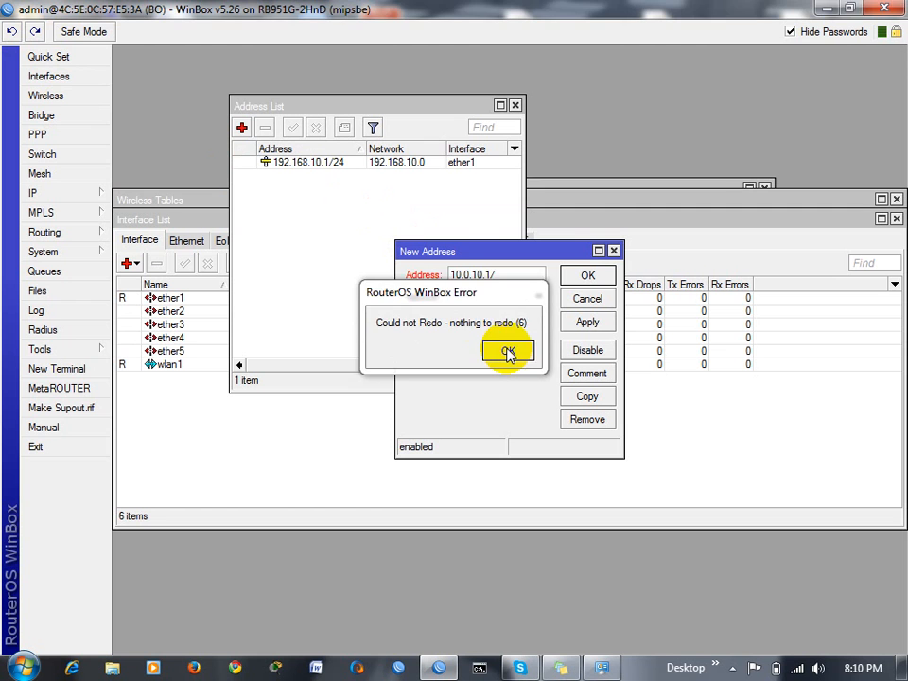
click(10, 32)
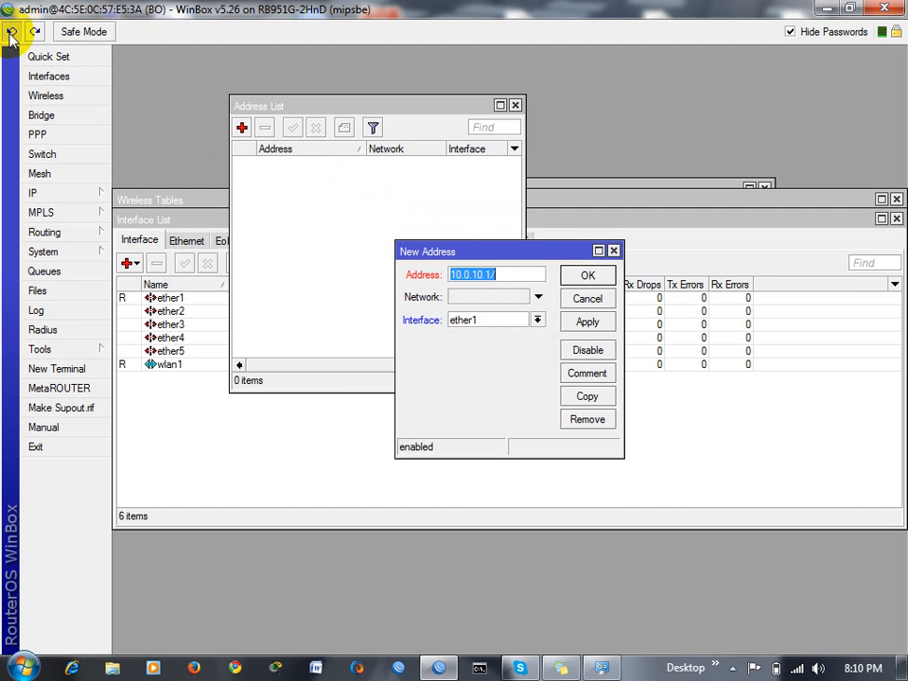
click(614, 251)
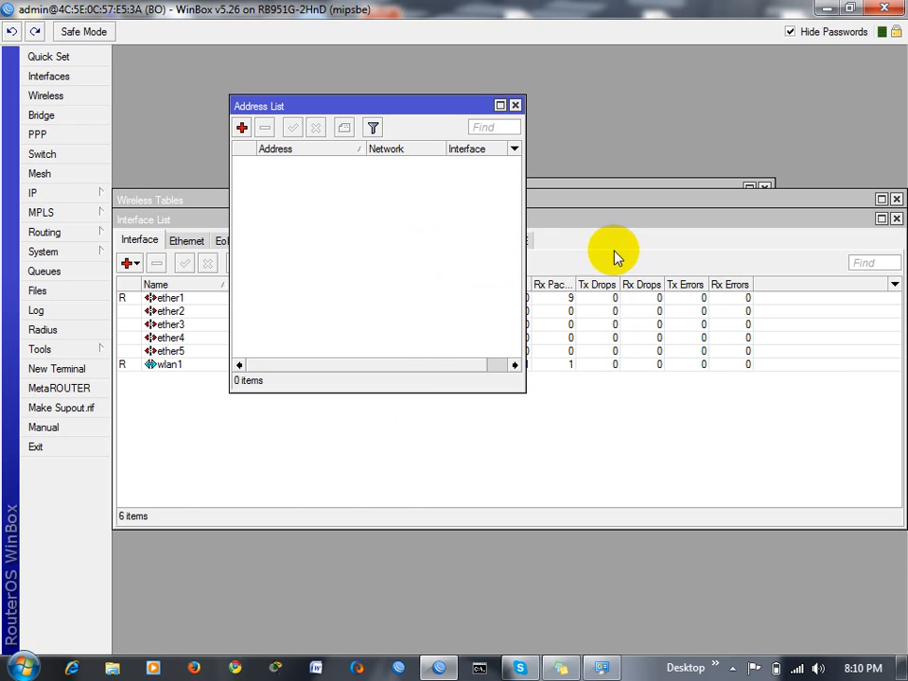
click(242, 126)
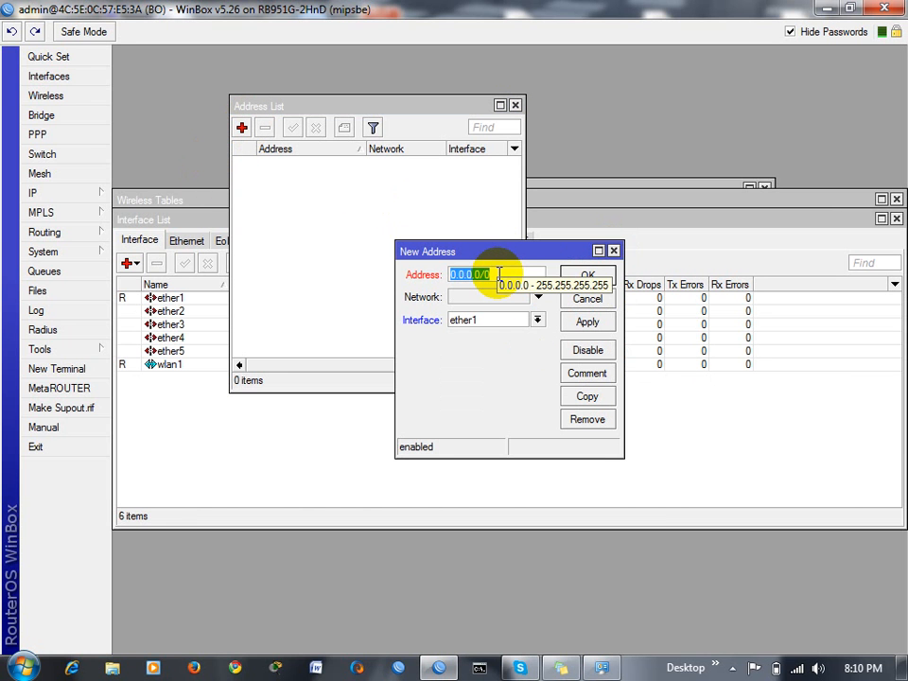
click(614, 251)
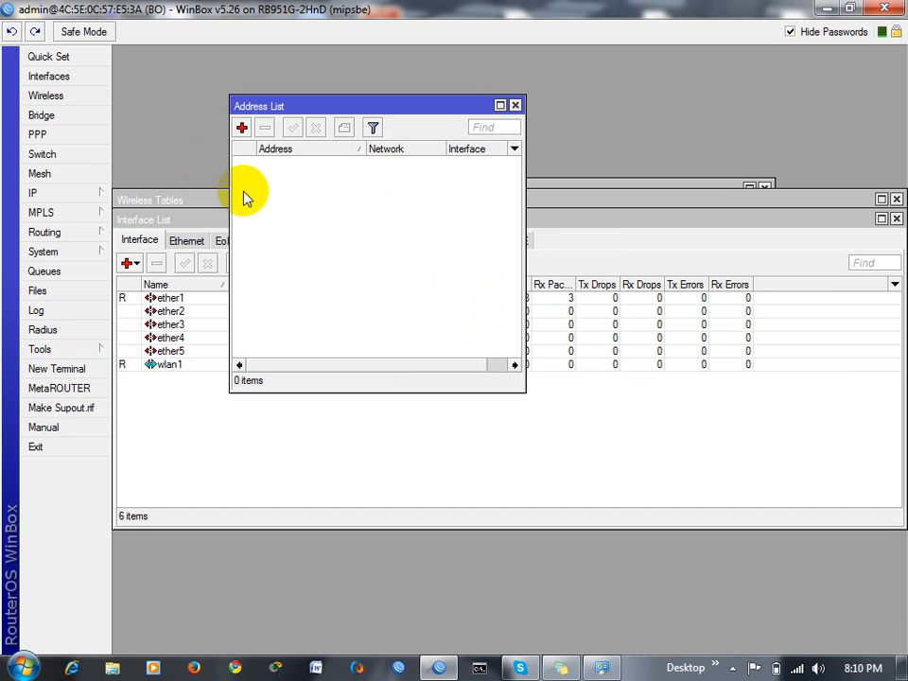
Check the DHCP client entry for wlan1, including its IP address and status, and return to the address list.
click(74, 195)
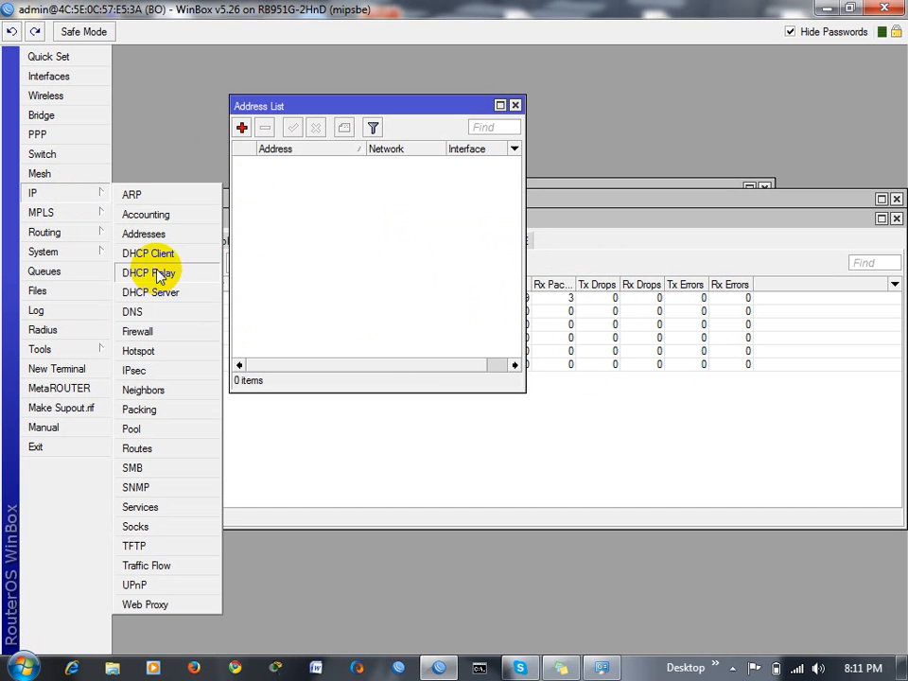
click(158, 254)
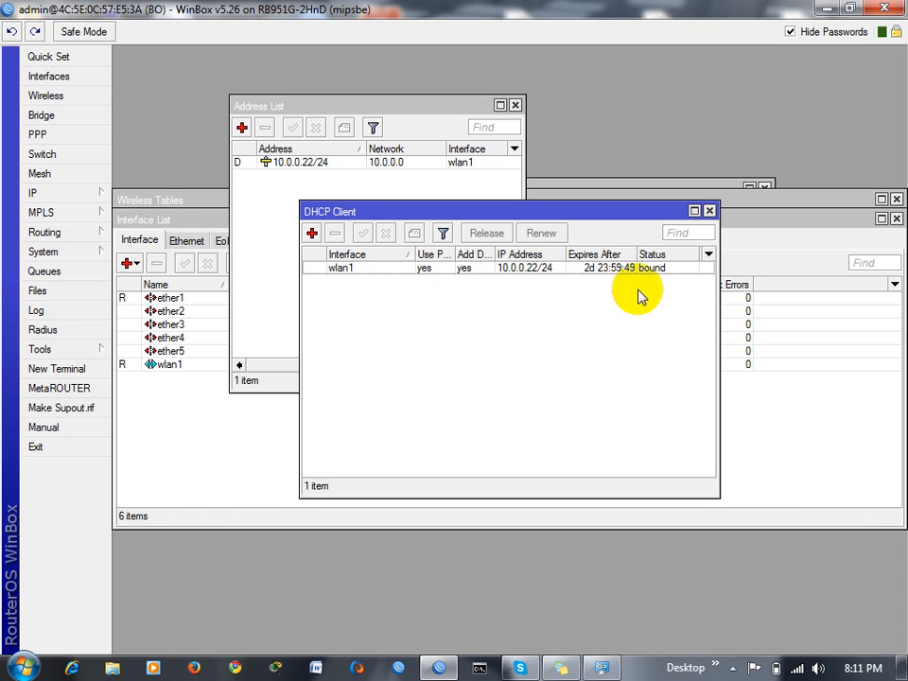
click(264, 213)
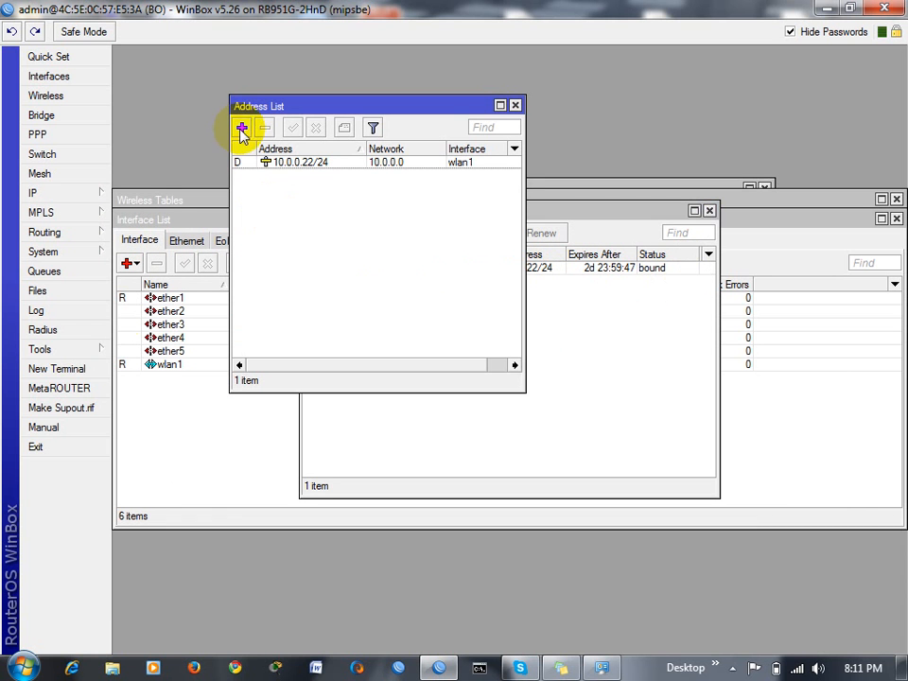
Test internet connectivity from a new terminal by pinging google.com, and stop the ping.
click(76, 372)
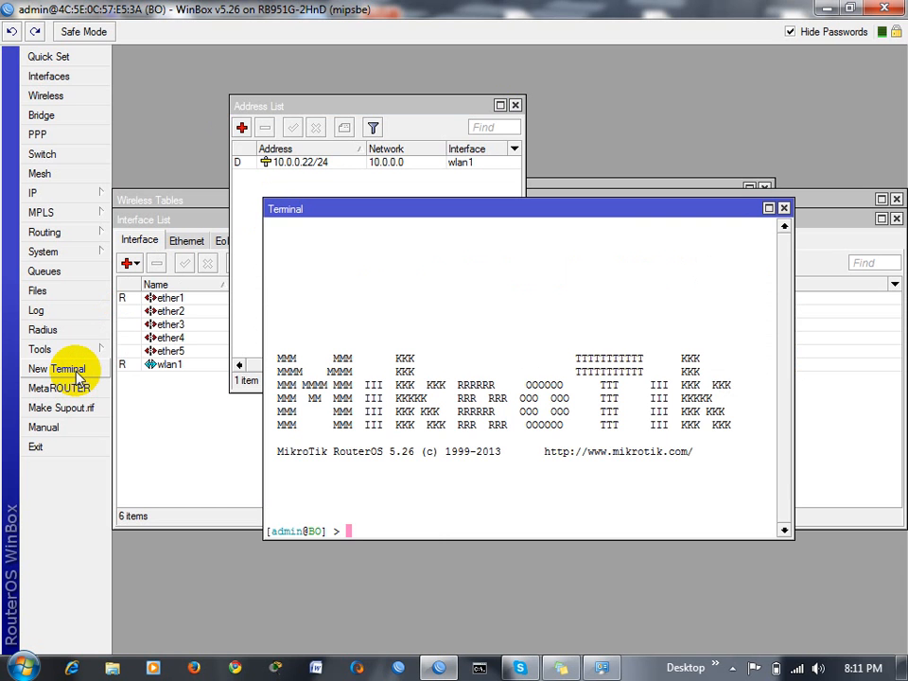
text(ping google.com)
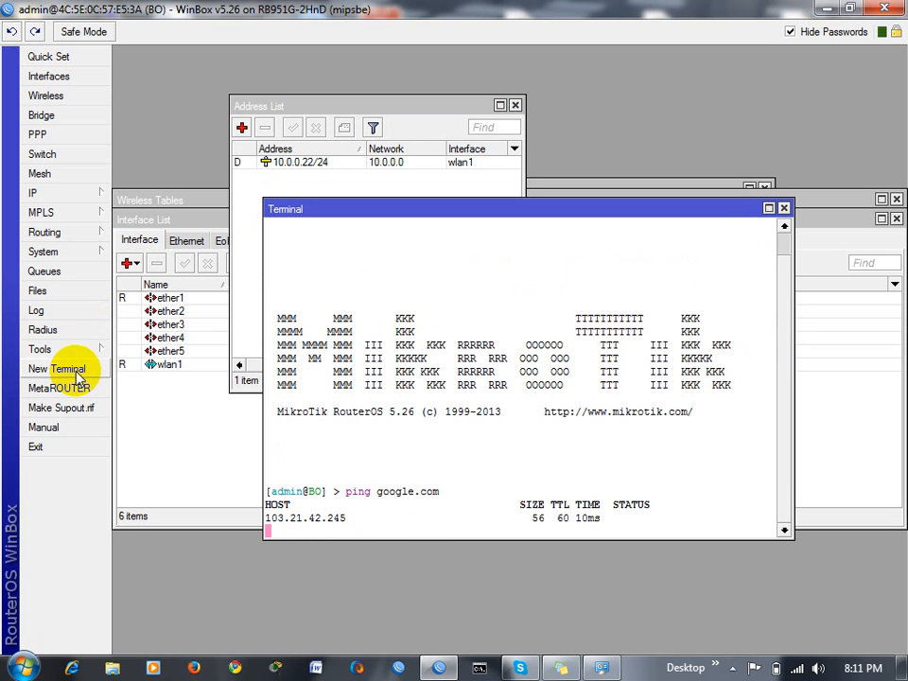
key(ctrl+c)
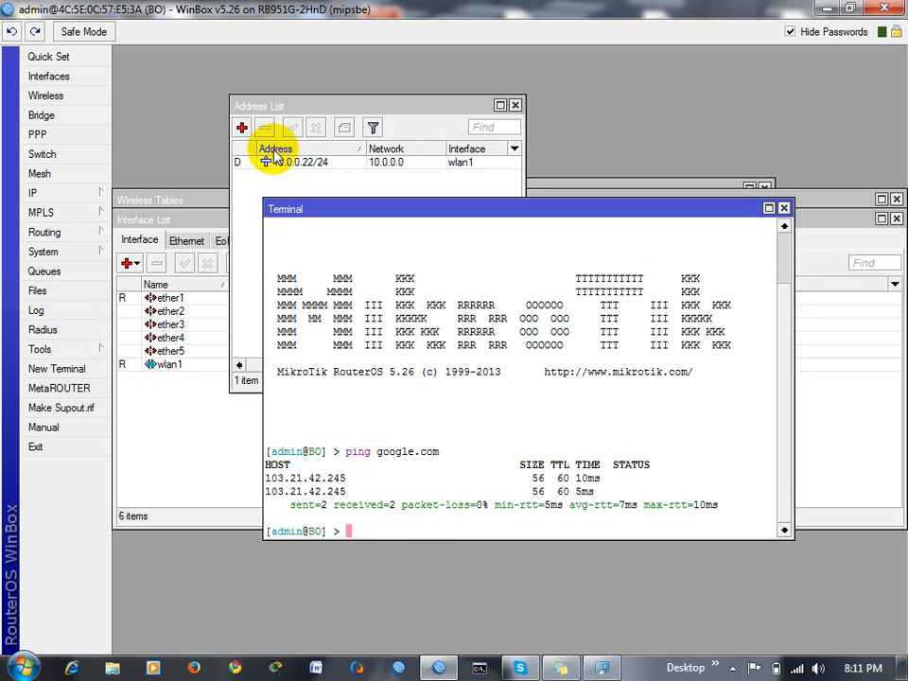
Add the IP address 10.0.0.1/24 to interface ether1 in the address list.
click(243, 205)
click(241, 126)
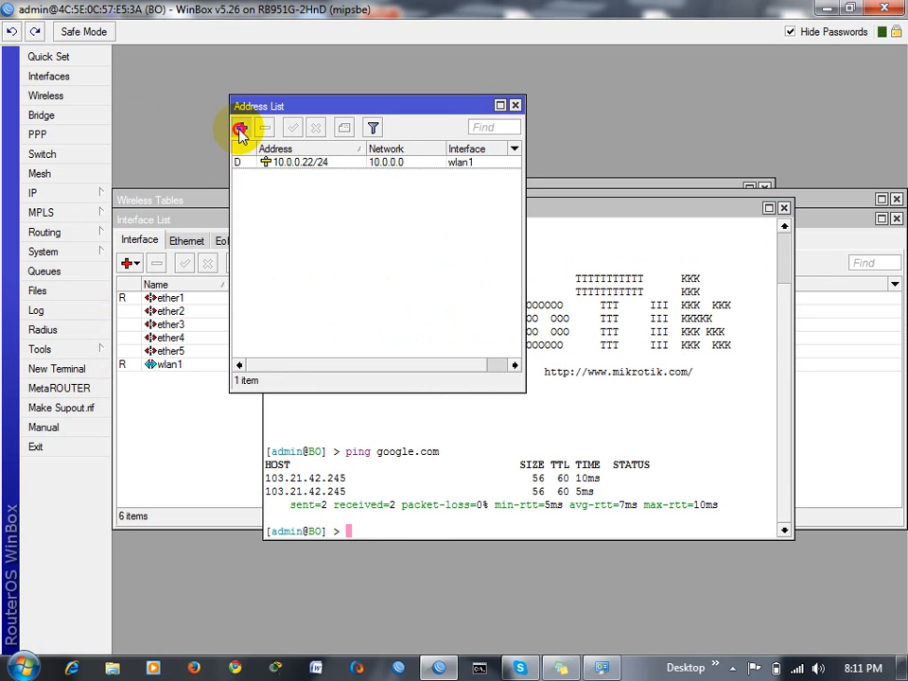
text(10.)
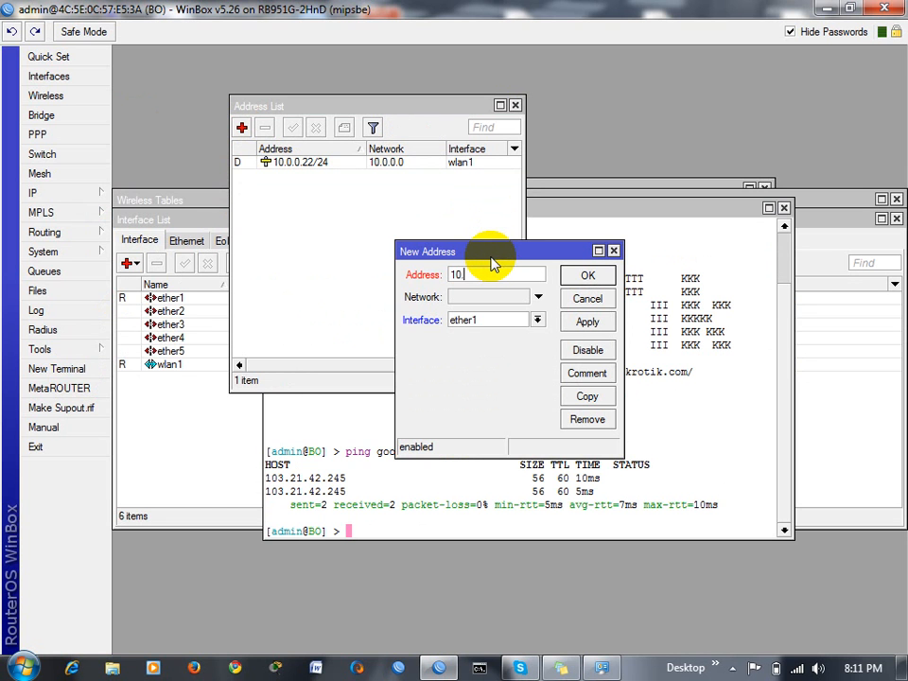
text(0.0.1/24)
click(587, 322)
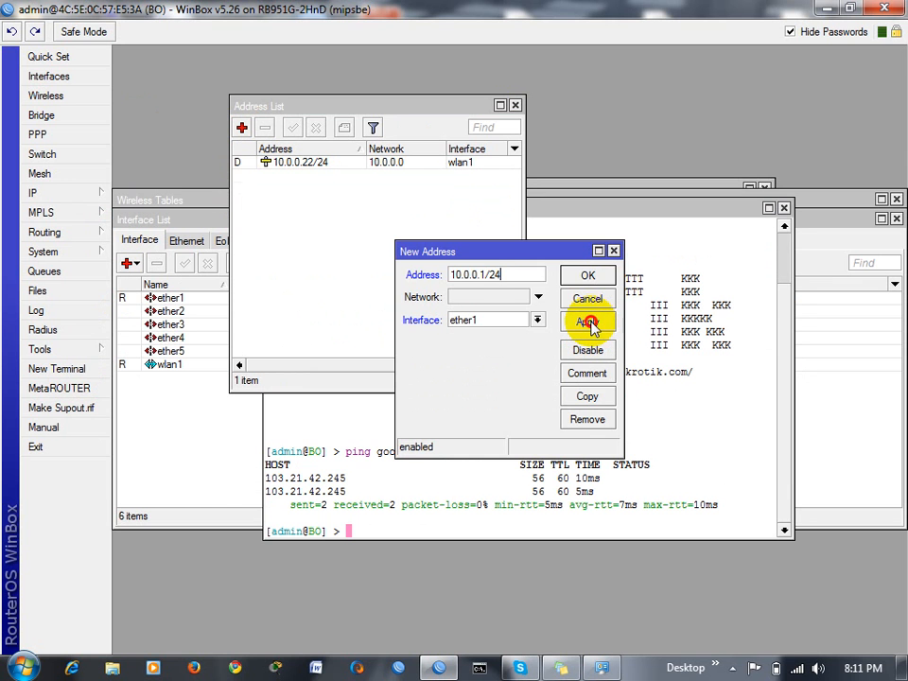
click(587, 276)
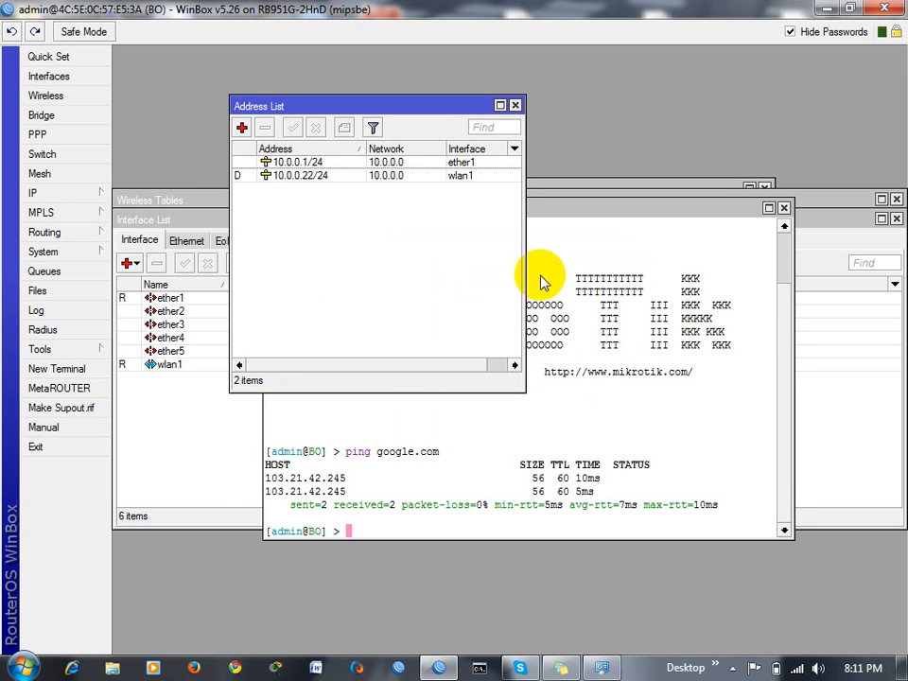
Add a firewall NAT rule with chain srcnat and action masquerade.
click(79, 197)
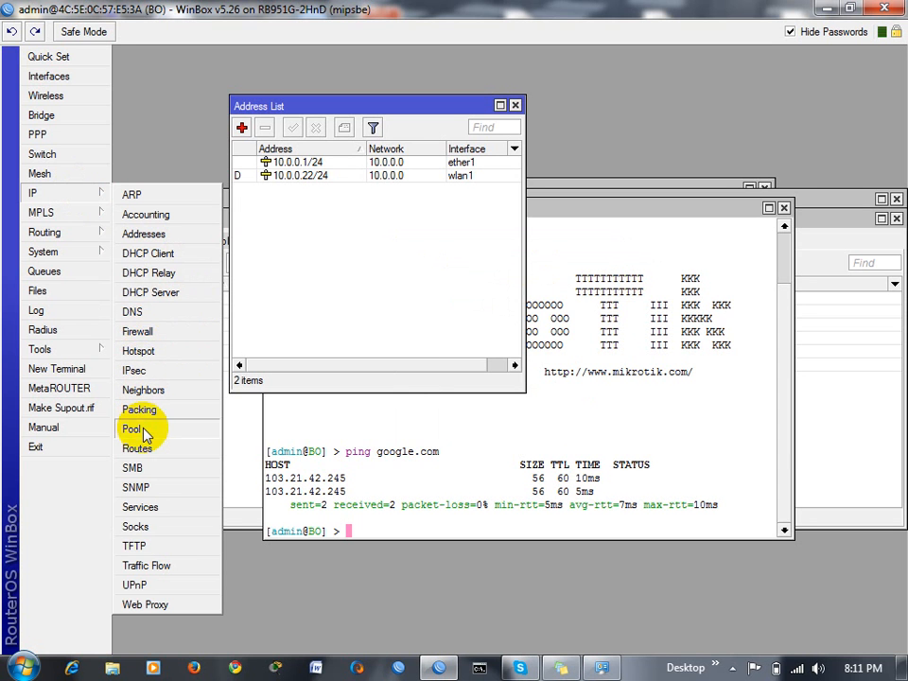
click(140, 332)
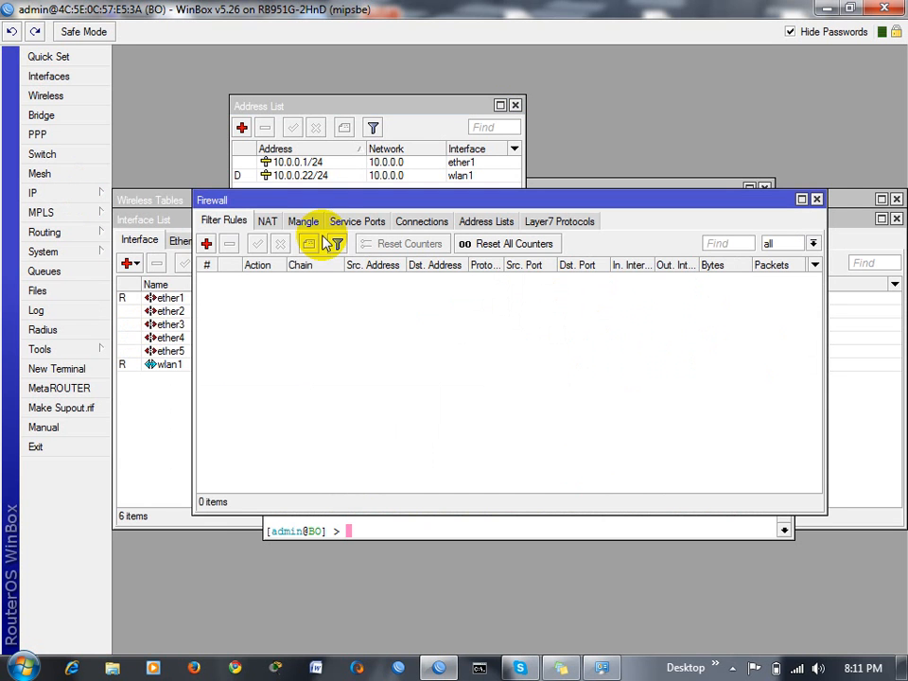
click(268, 221)
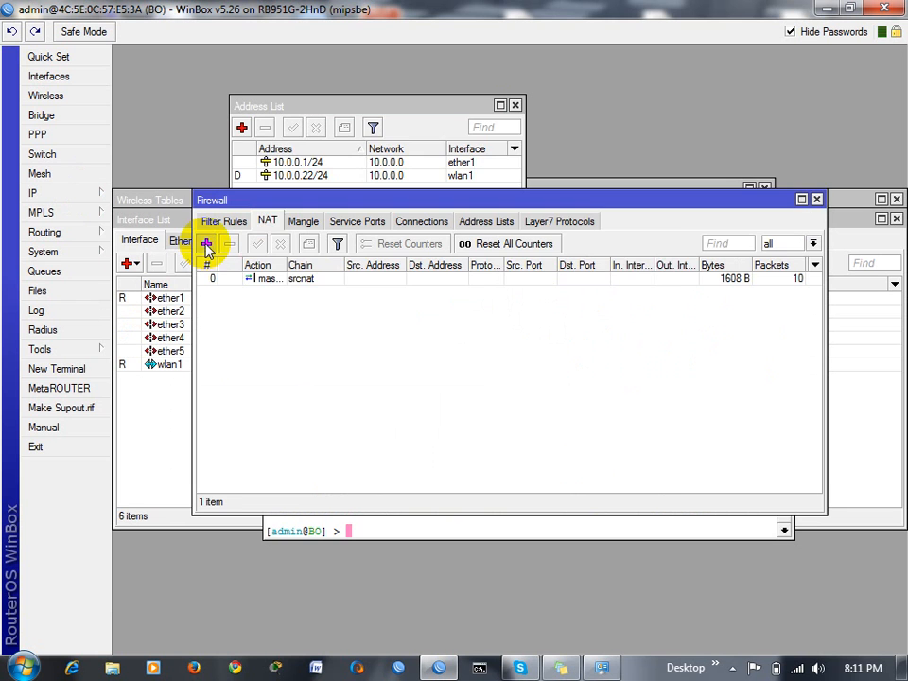
click(205, 243)
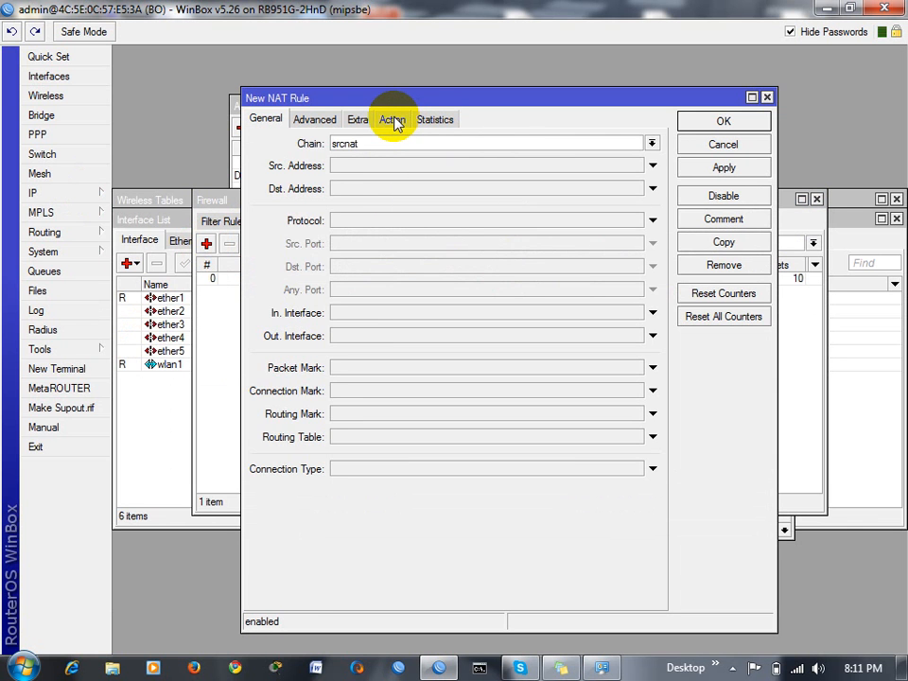
click(394, 121)
click(395, 145)
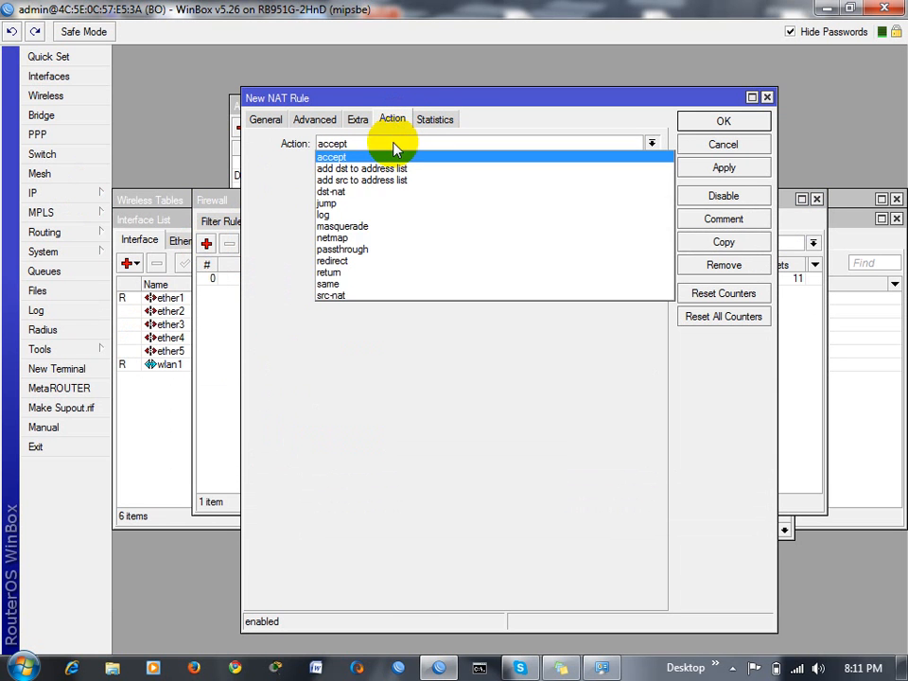
click(347, 227)
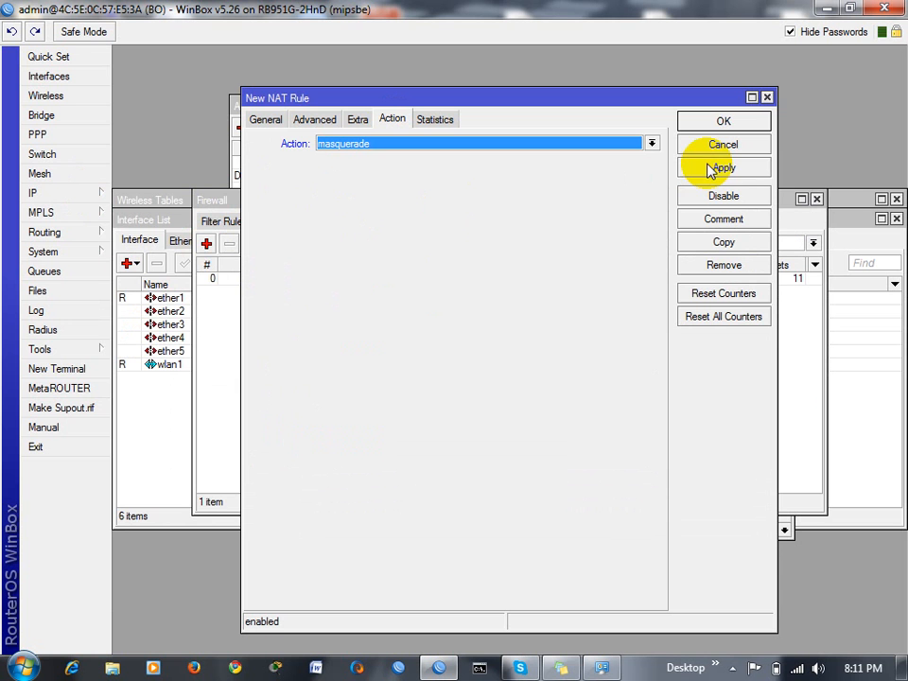
click(719, 169)
click(721, 122)
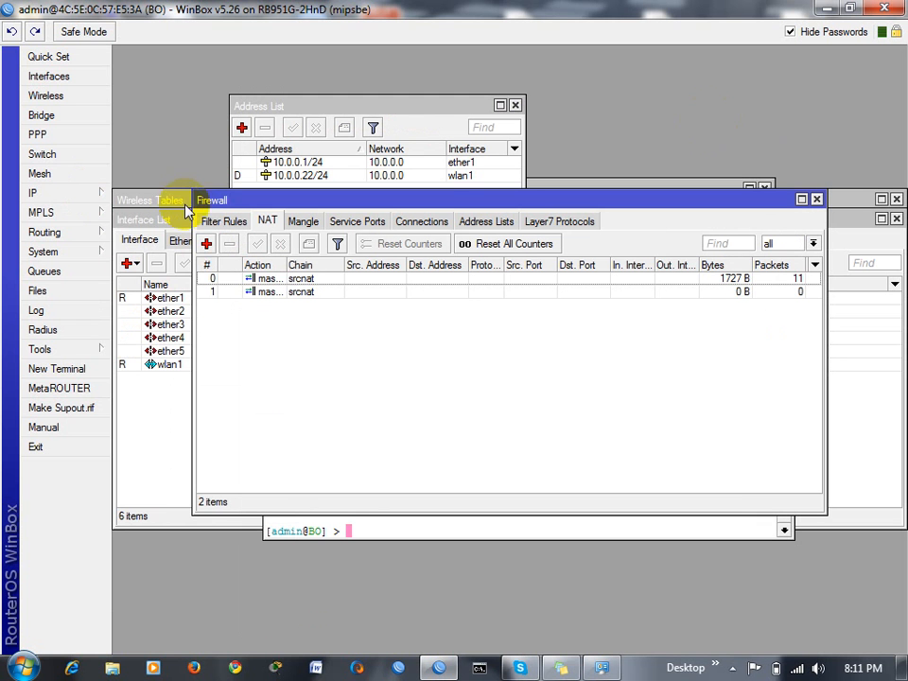
Review the router's DNS settings, including its configured and dynamic servers, and close them.
click(66, 193)
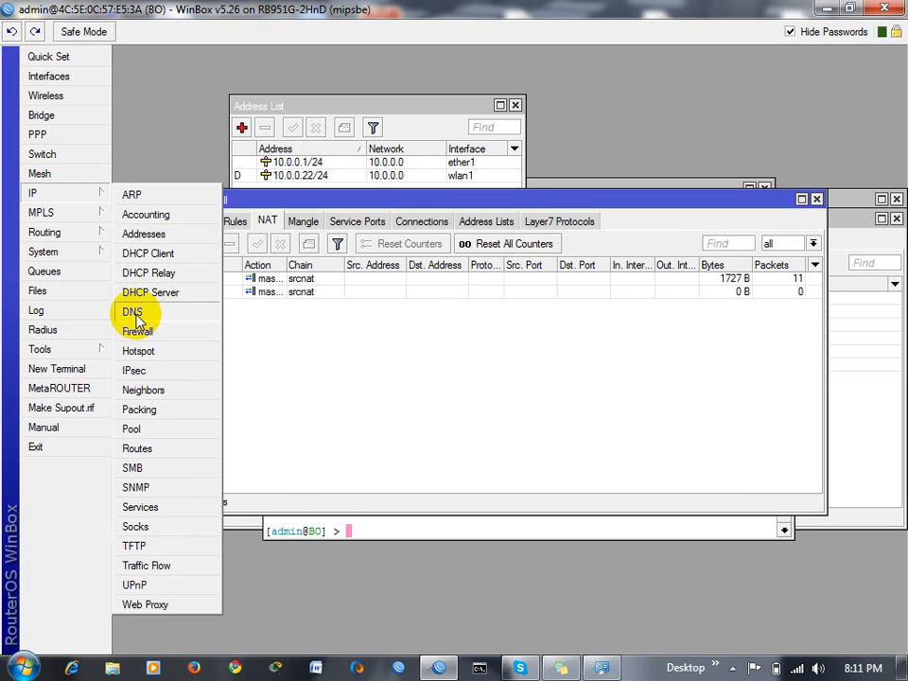
click(134, 312)
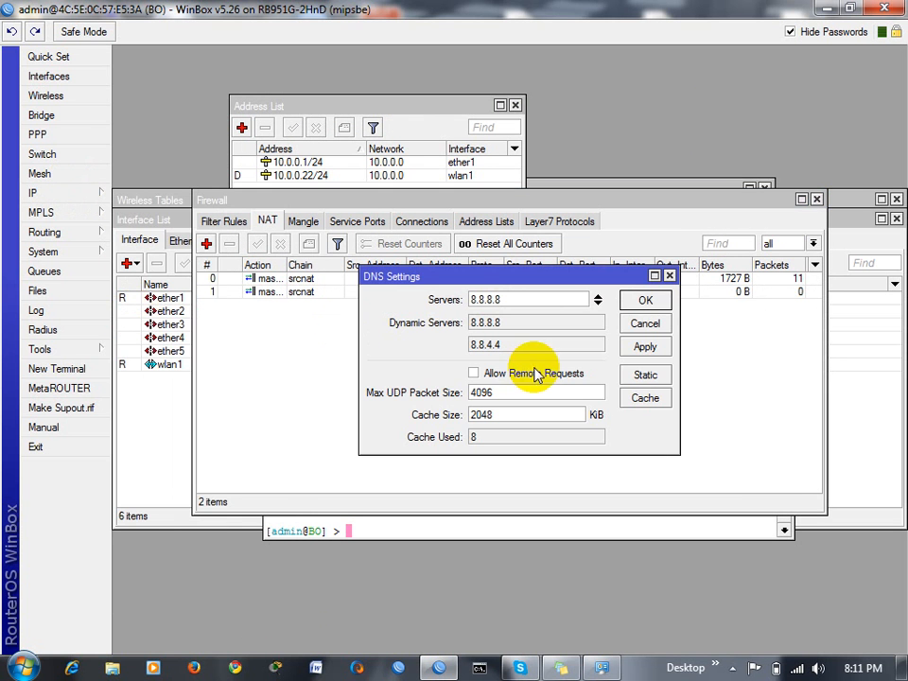
click(645, 300)
Close the firewall, terminal, DHCP client, interface list and wireless windows, leaving only the address list open.
click(818, 201)
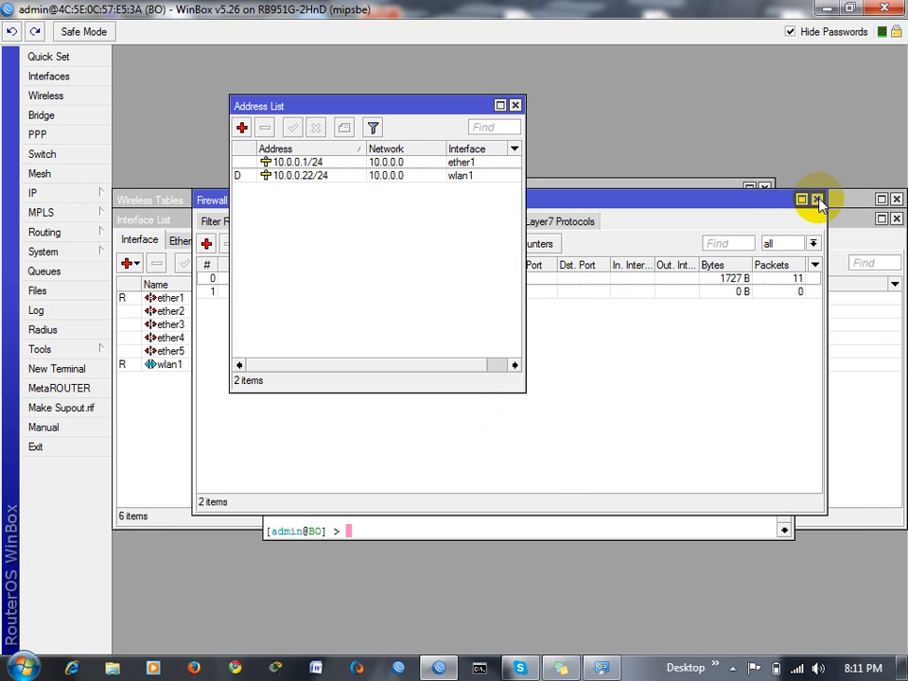
click(785, 203)
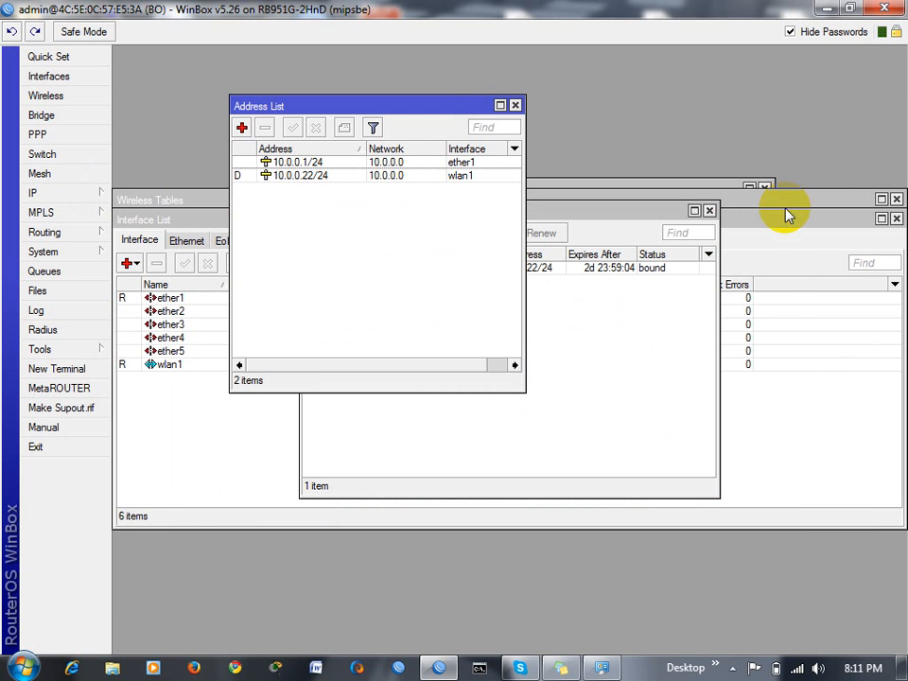
click(710, 211)
click(896, 221)
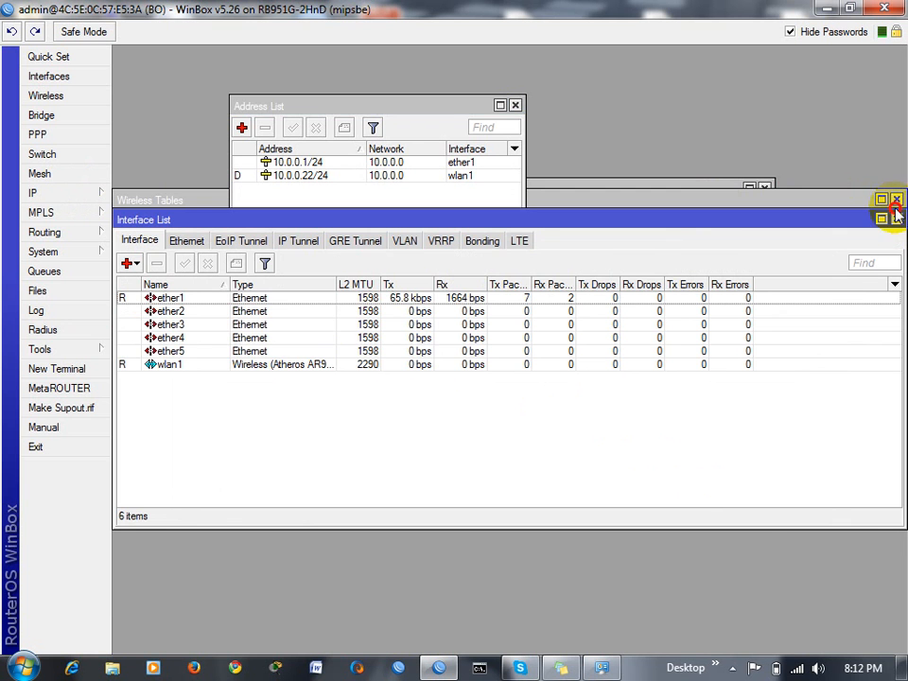
click(895, 219)
click(895, 202)
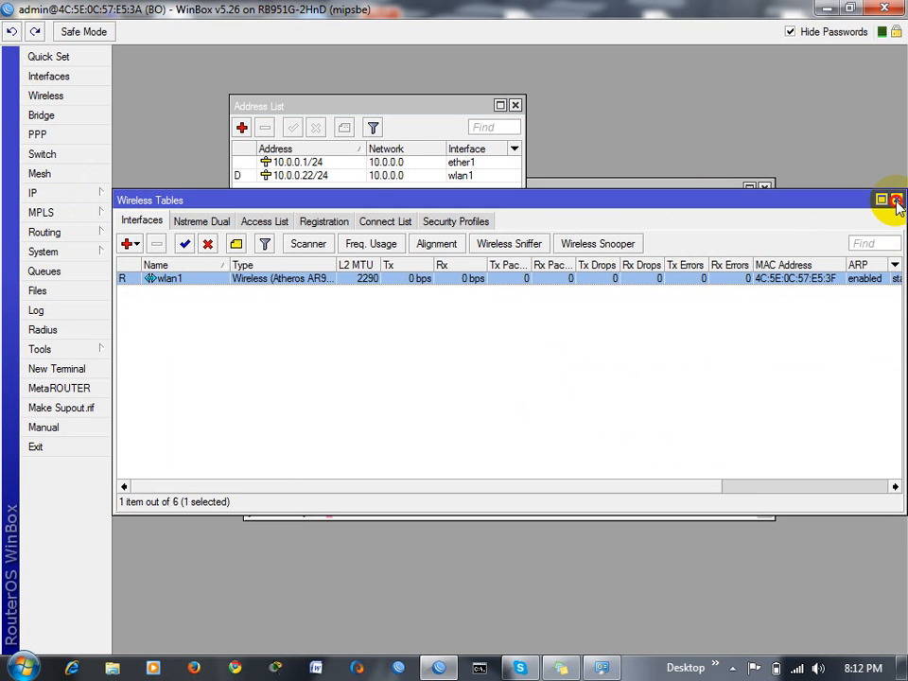
click(896, 201)
click(764, 190)
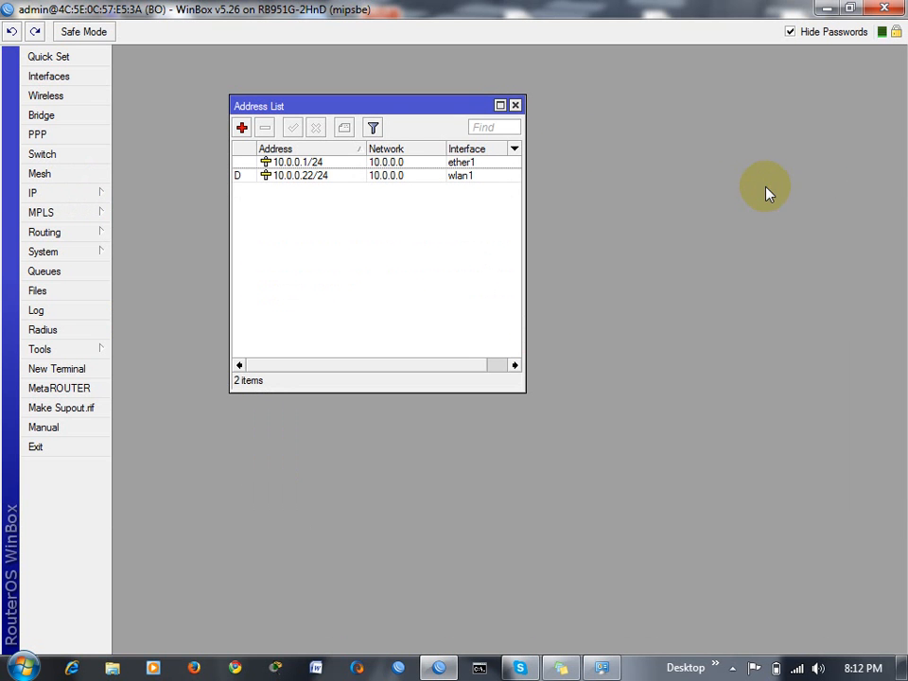
Disconnect the computer from the ITB wireless network.
click(797, 667)
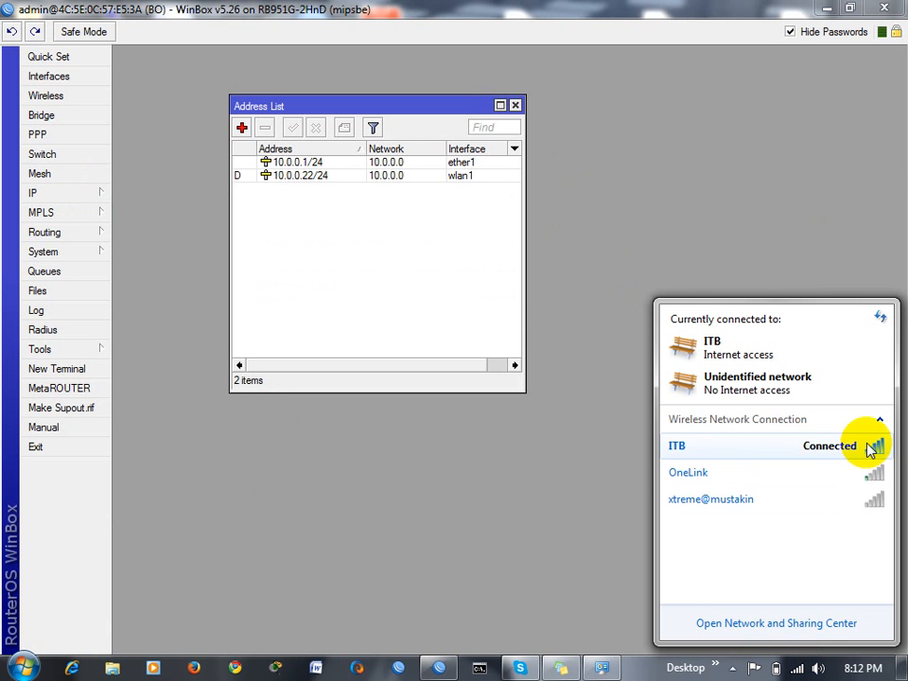
click(867, 449)
click(848, 473)
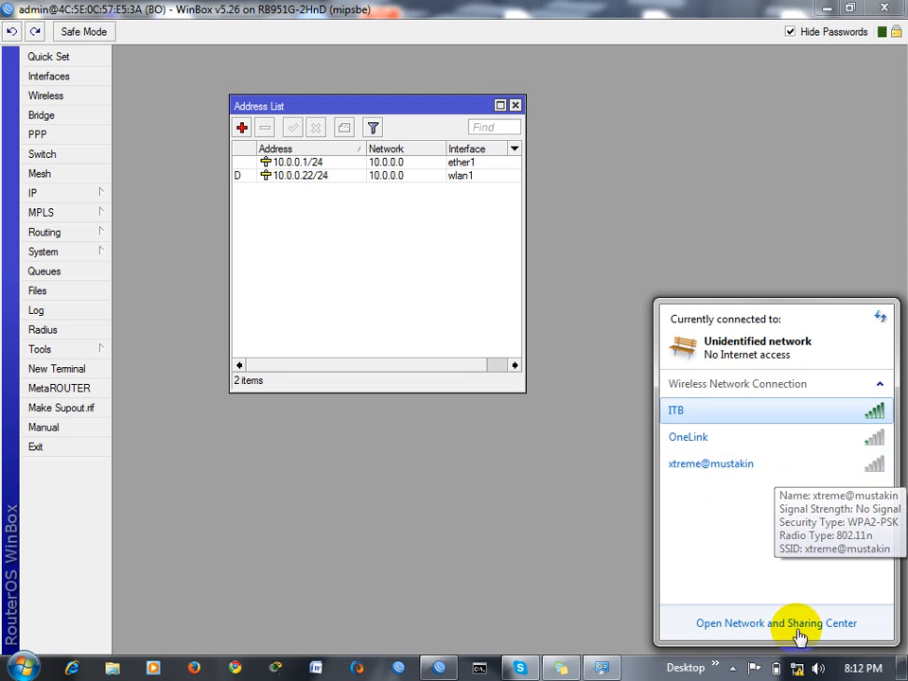
In the Windows IPv4 properties of Local Area Connection, switch to manual addressing with IP address 10.0.0.2.
click(799, 668)
click(799, 667)
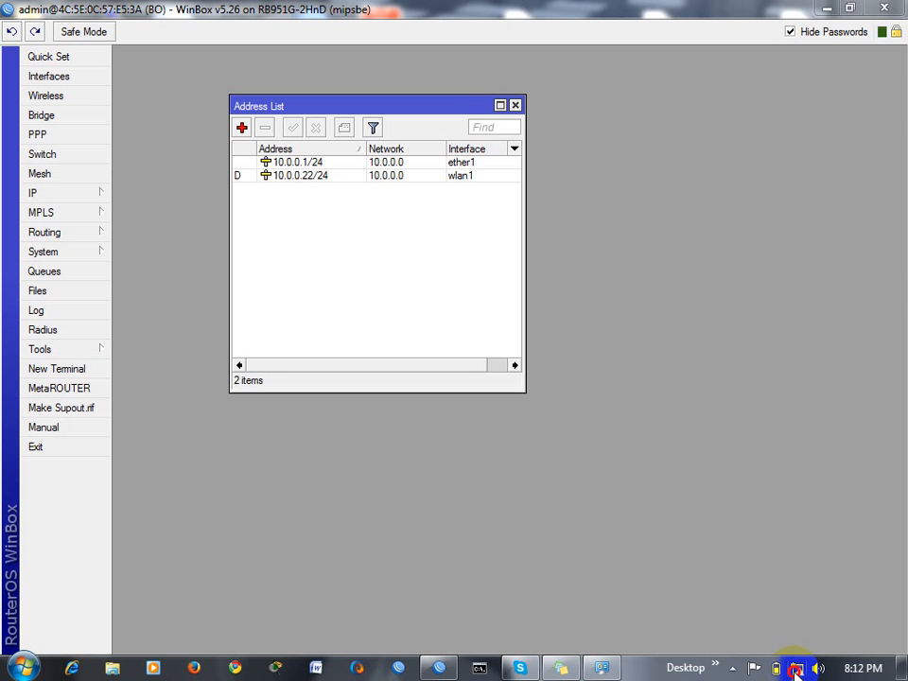
click(781, 626)
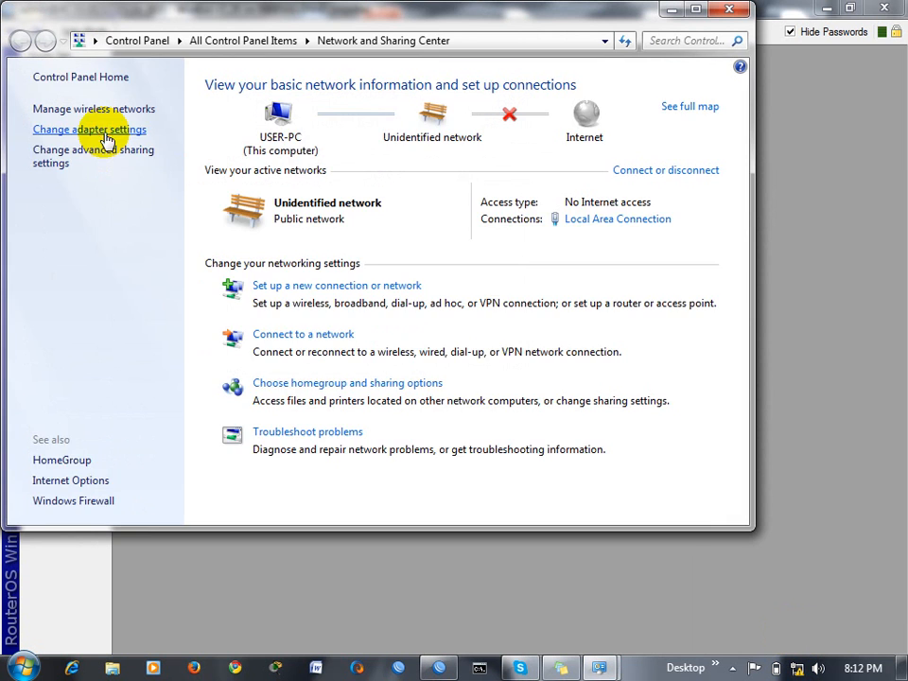
click(104, 132)
double_click(312, 116)
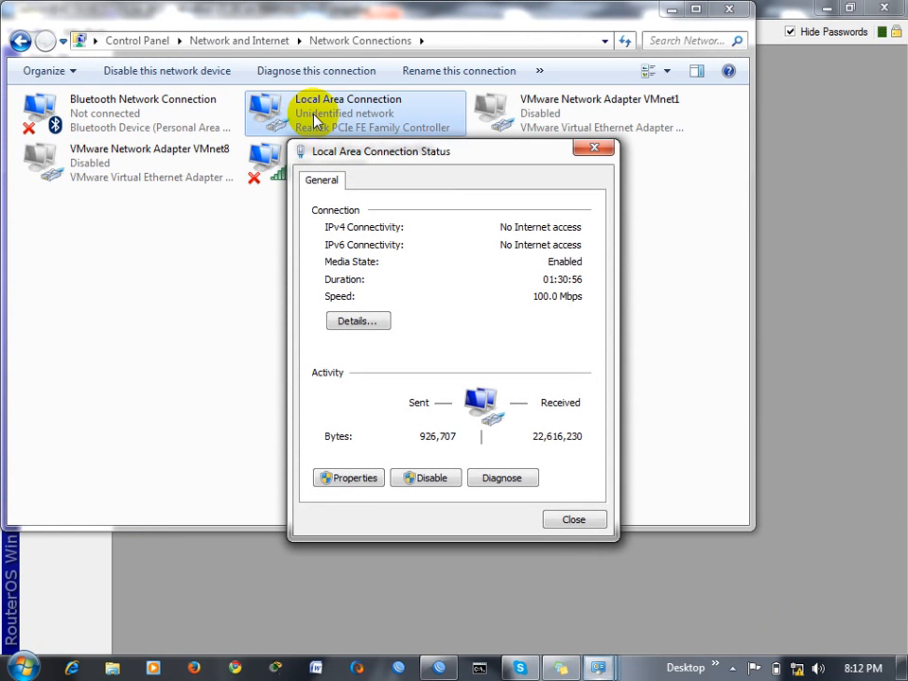
click(350, 479)
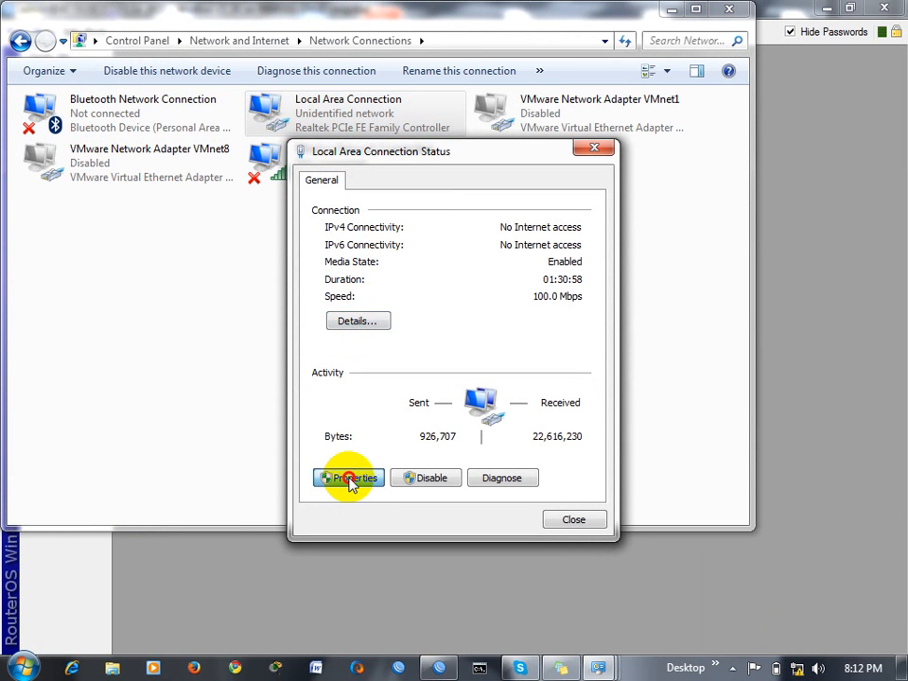
double_click(457, 383)
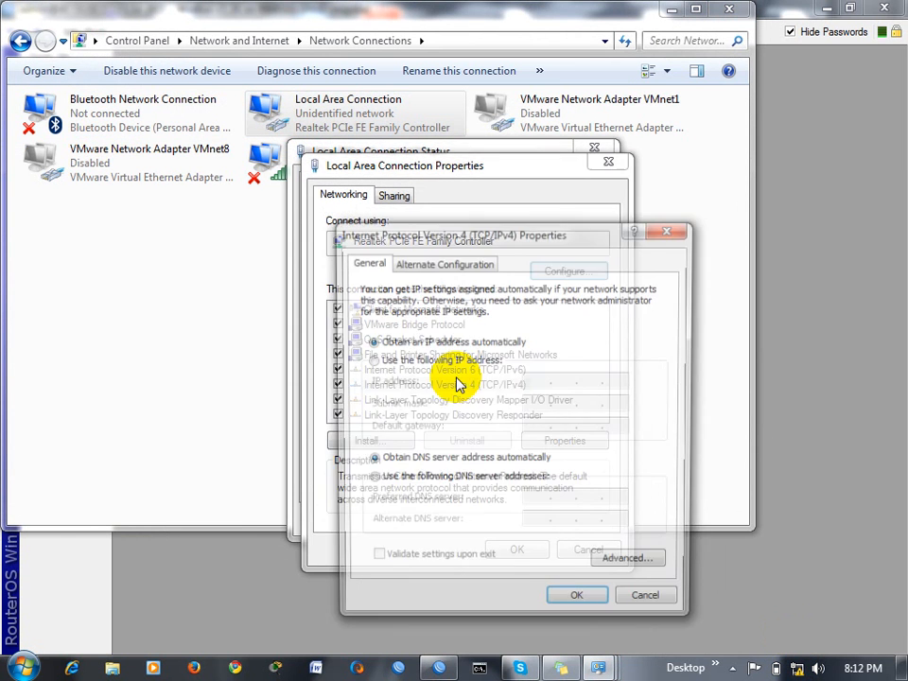
click(369, 360)
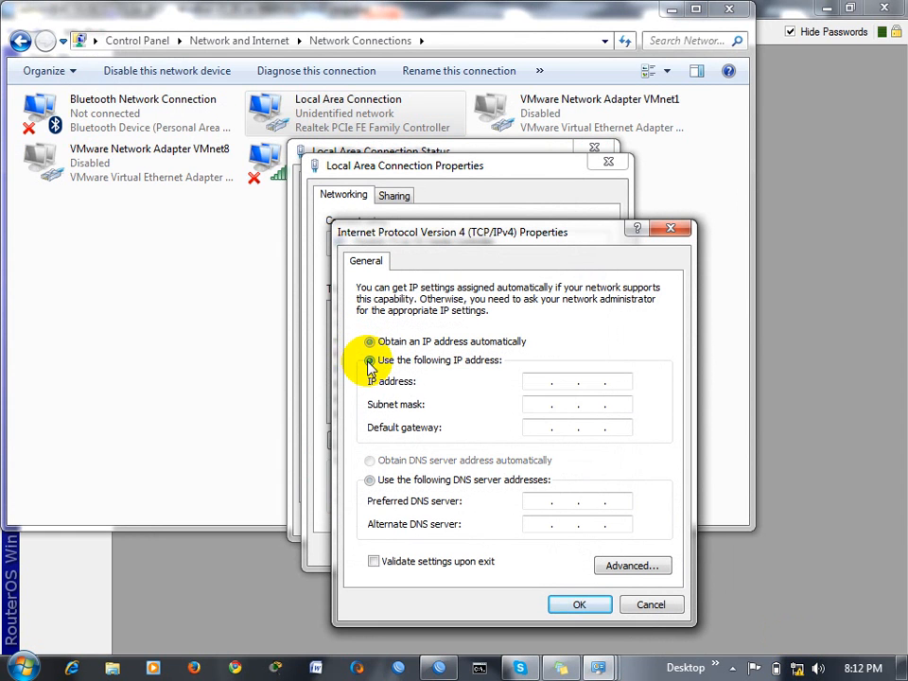
click(536, 381)
text(10 . )
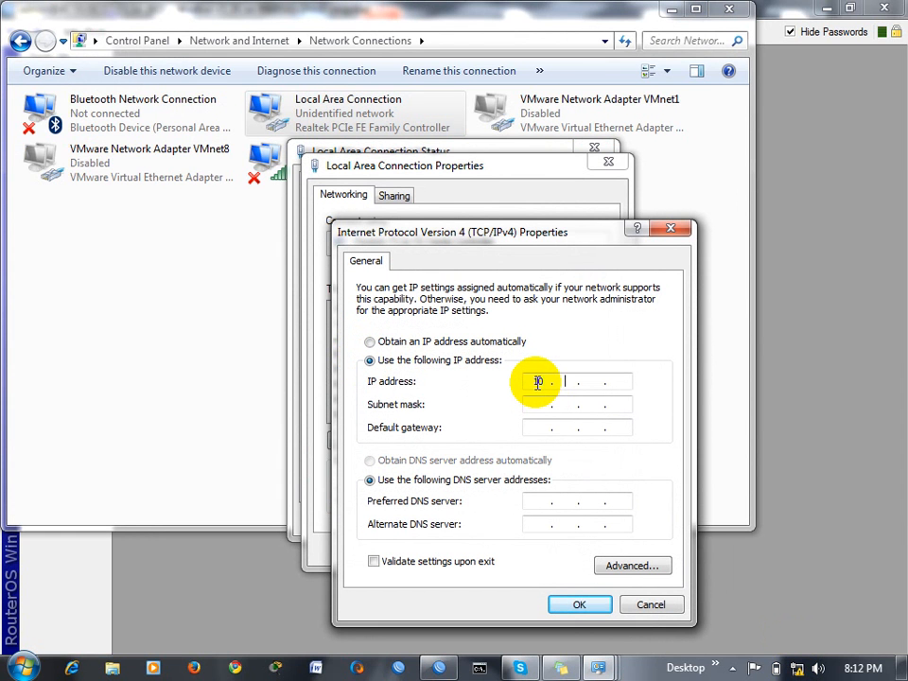
text(0 .)
key(Tab)
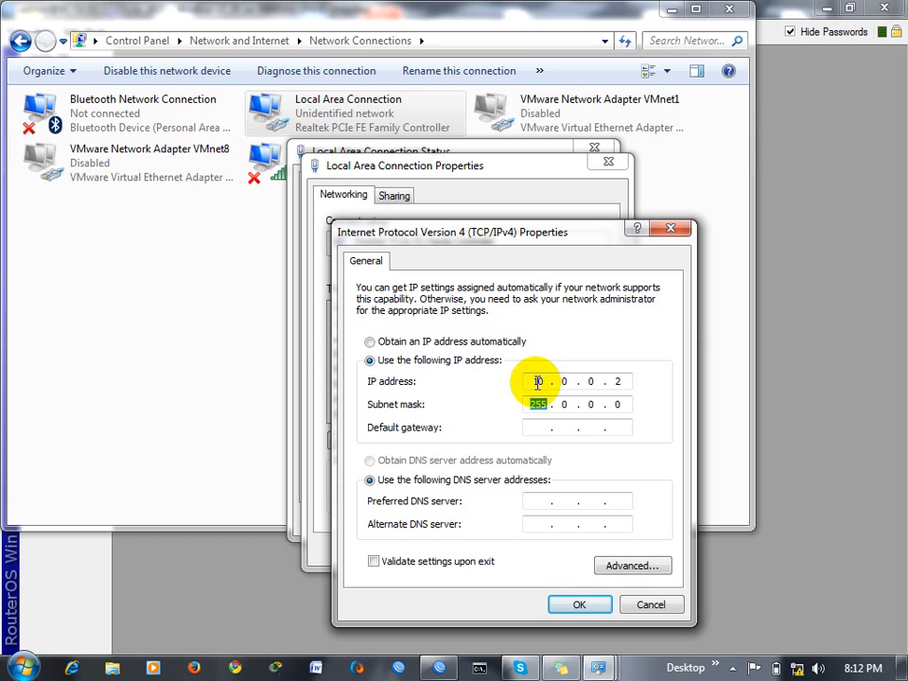
Set the subnet mask to 255.255.255.0, the default gateway to 10.0.0.1 and the preferred DNS server to 8.8.8.8.
click(620, 405)
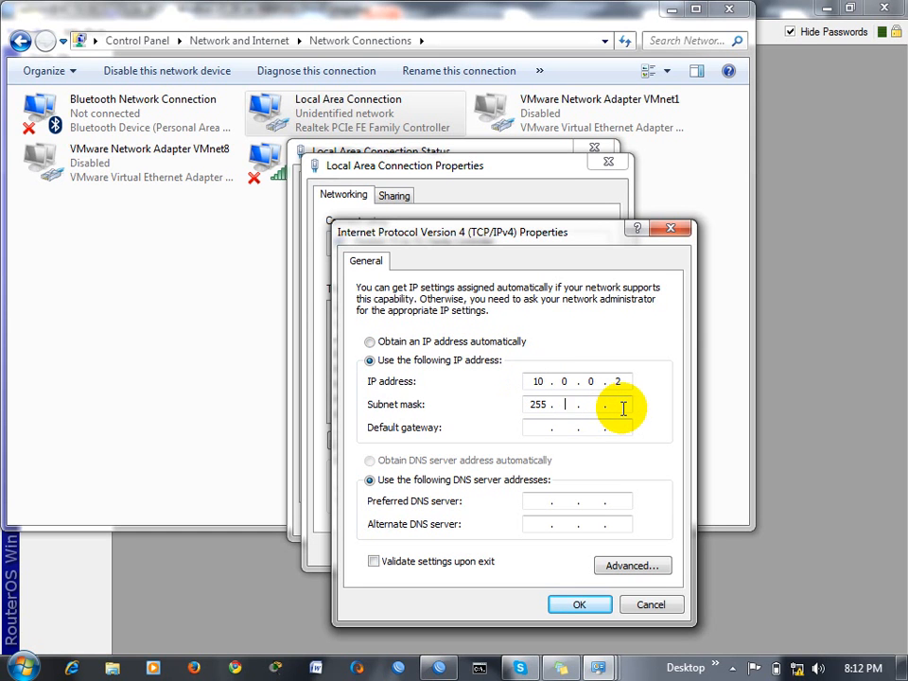
key(BackSpace)
text(5.255.255)
key(Tab)
text(10)
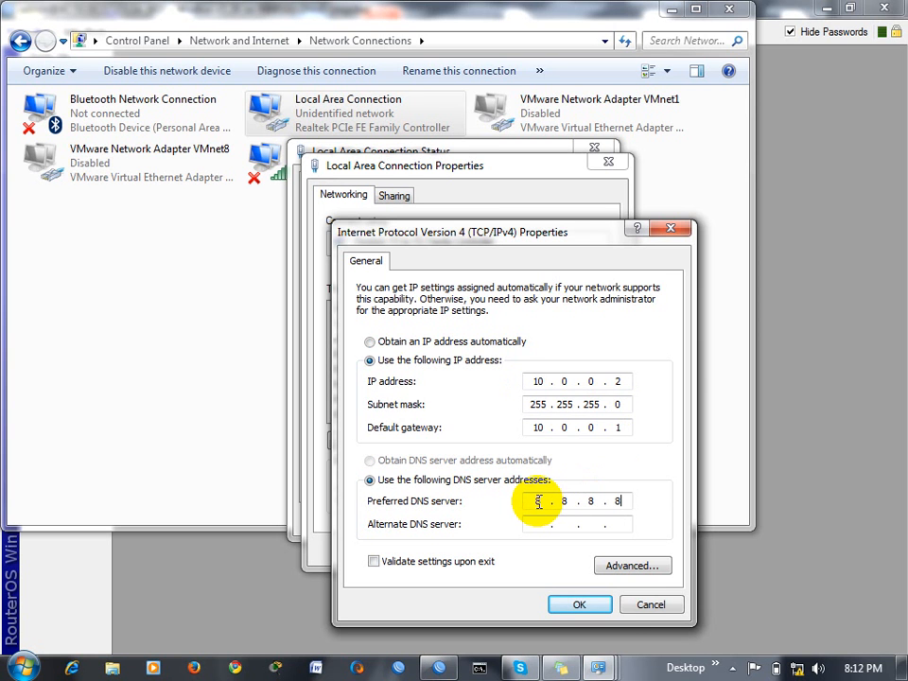
Apply the Local Area Connection's IPv4 settings, dismiss the network location choice, and close the connection status.
click(580, 606)
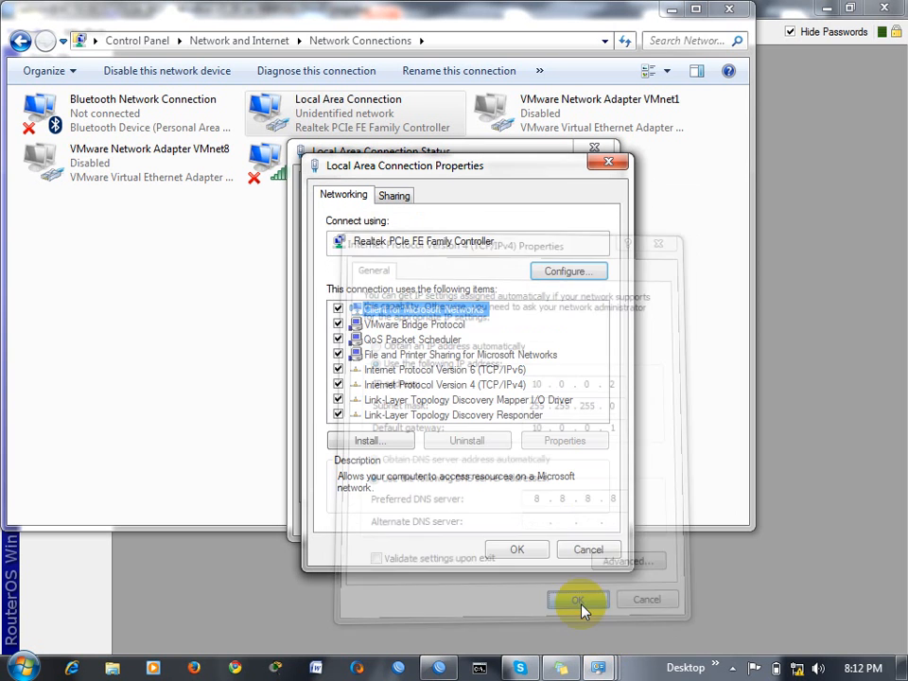
click(533, 549)
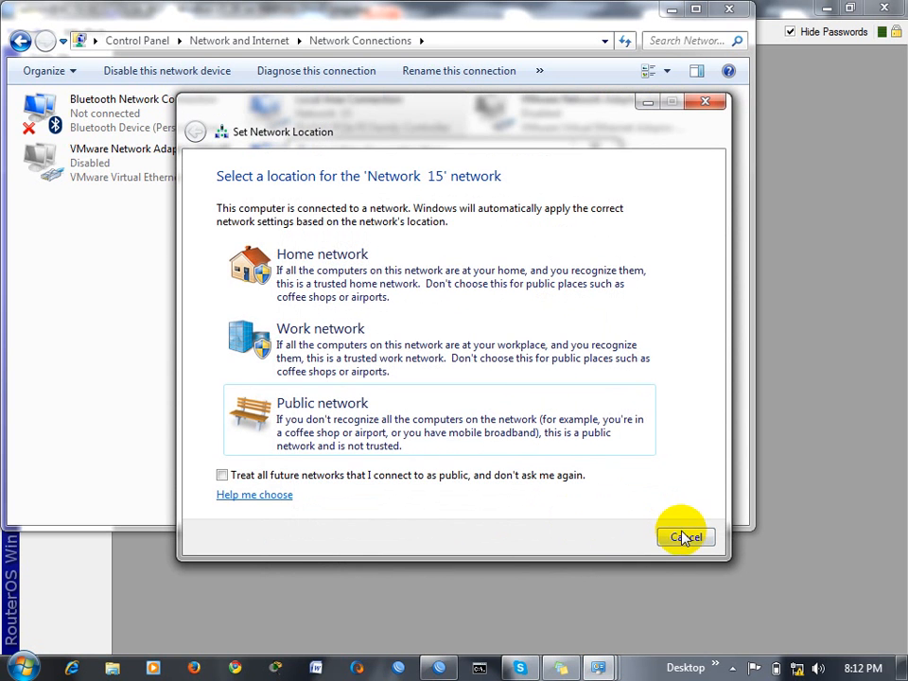
click(685, 539)
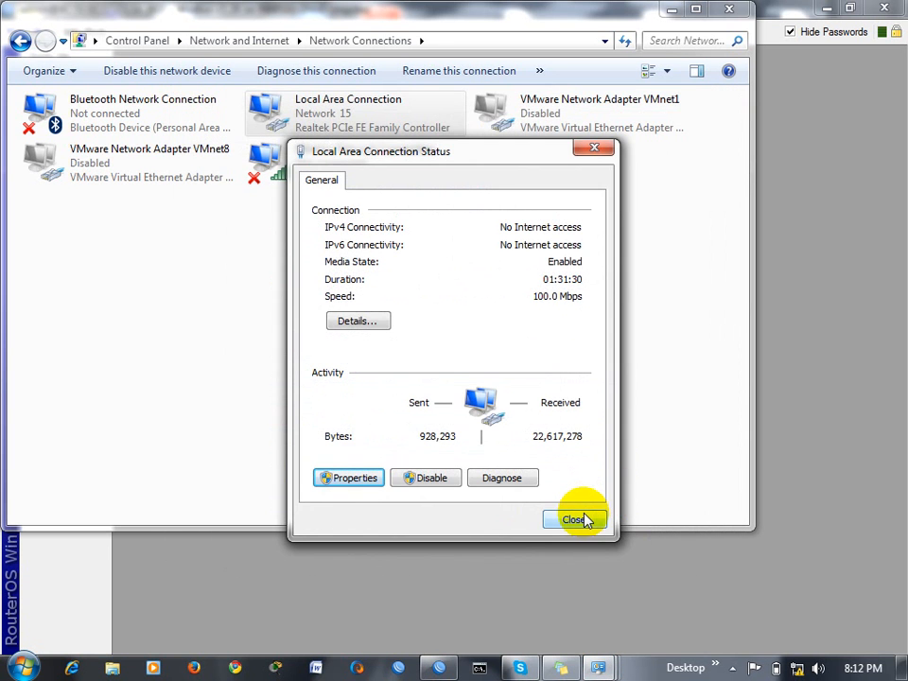
click(575, 518)
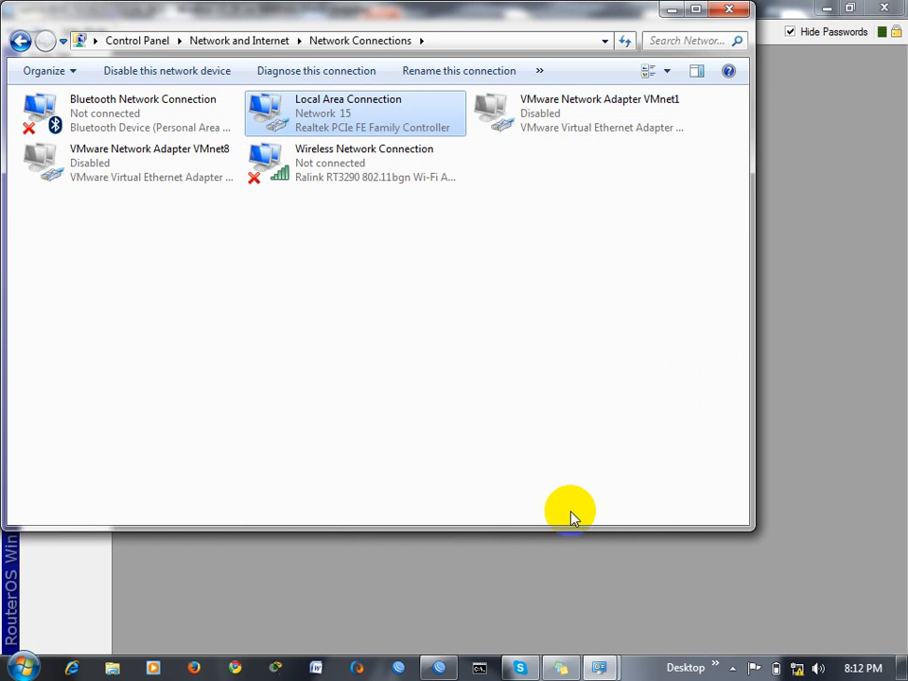
Switch to Command Prompt and start a continuous ping to google.com.
click(479, 668)
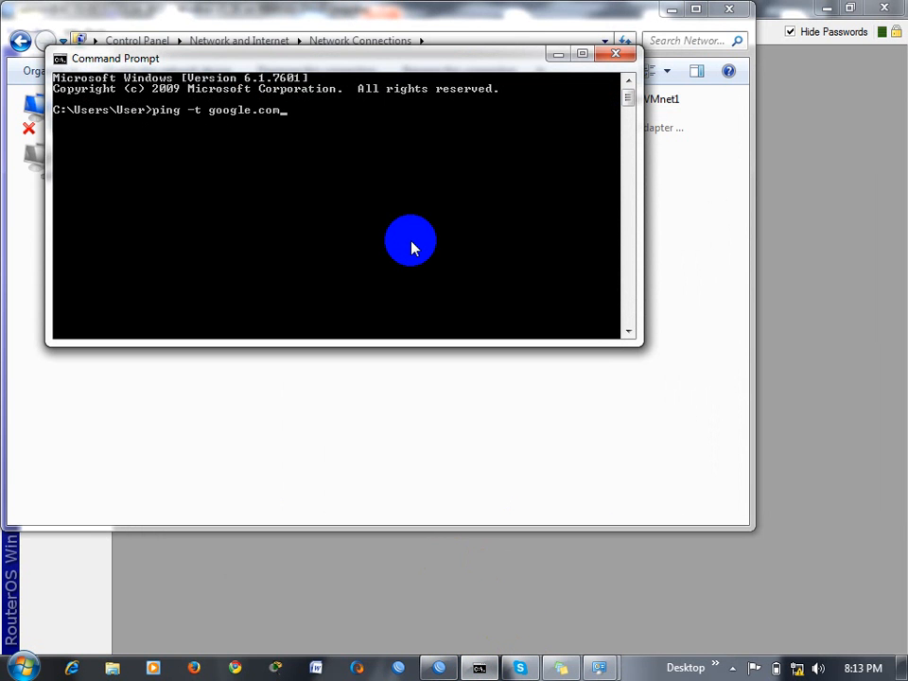
key(Return)
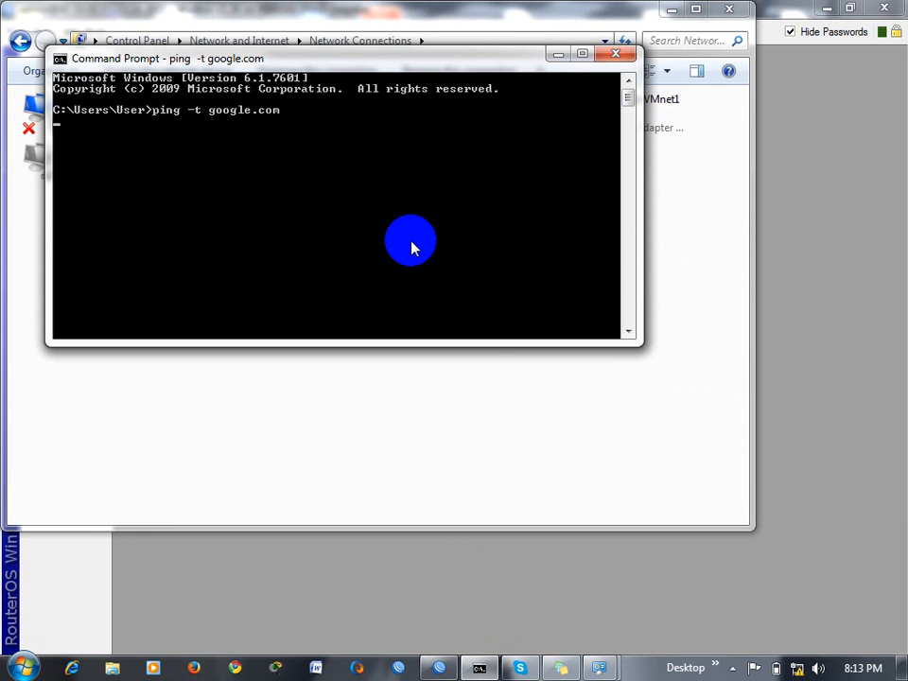
Check the network details of Local Area Connection, including its IPv4 address, gateway and DNS server, and close them.
click(486, 413)
double_click(302, 113)
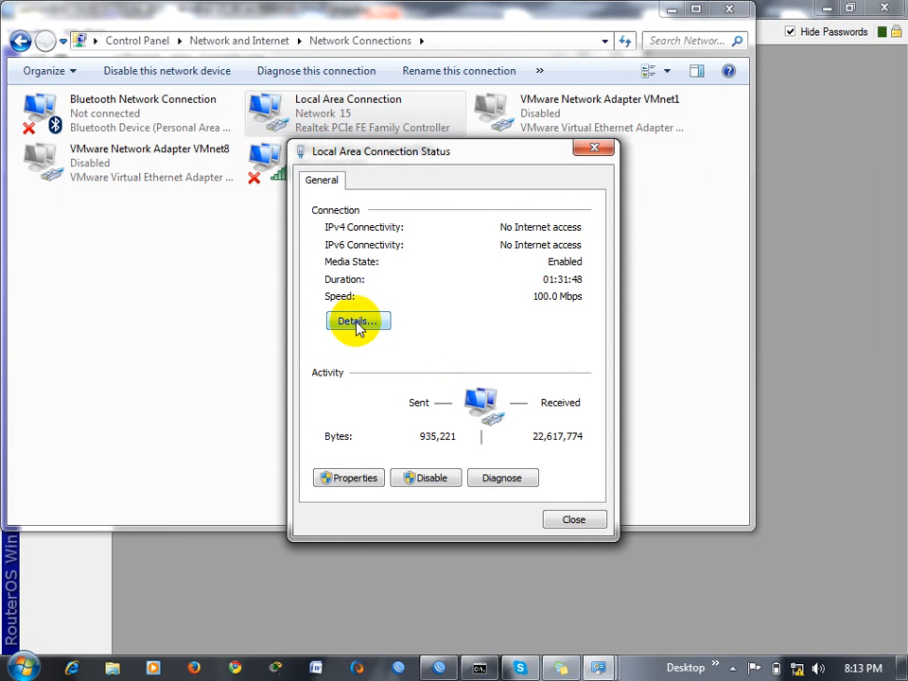
click(357, 323)
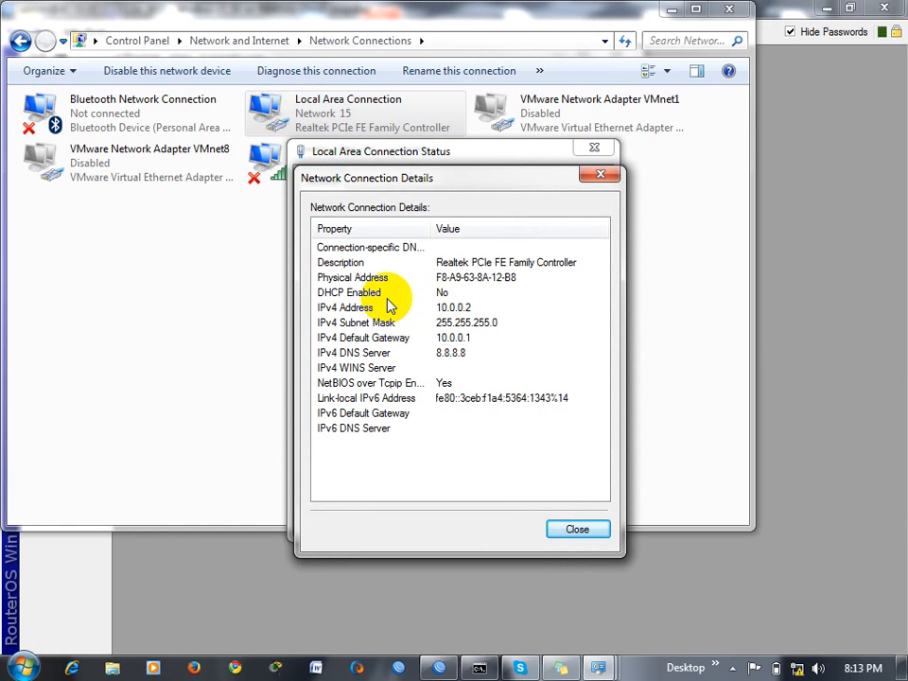
click(595, 175)
click(590, 150)
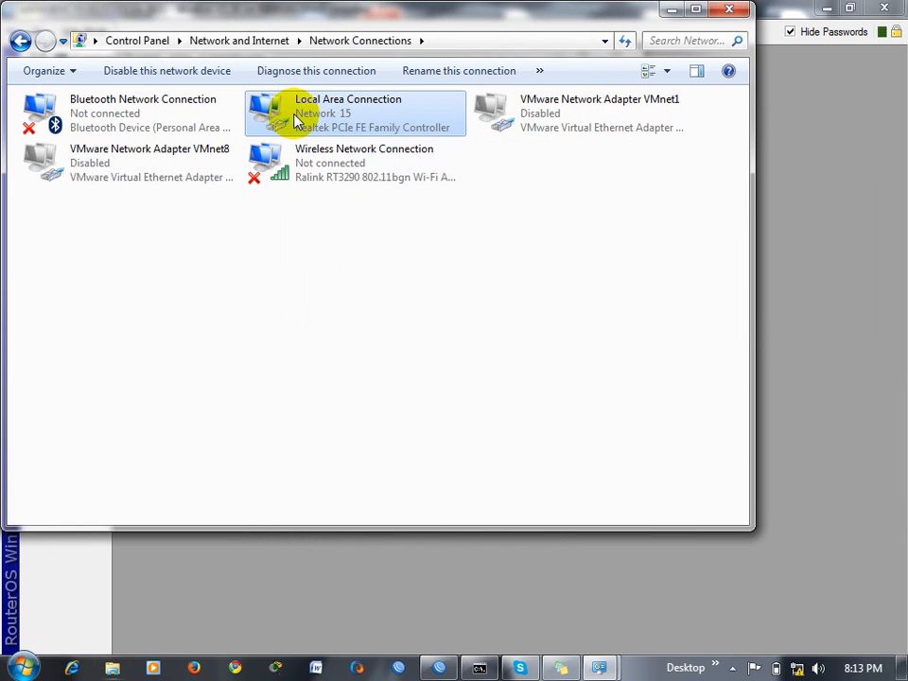
Disable the Local Area Connection adapter and enable it again.
right_click(295, 115)
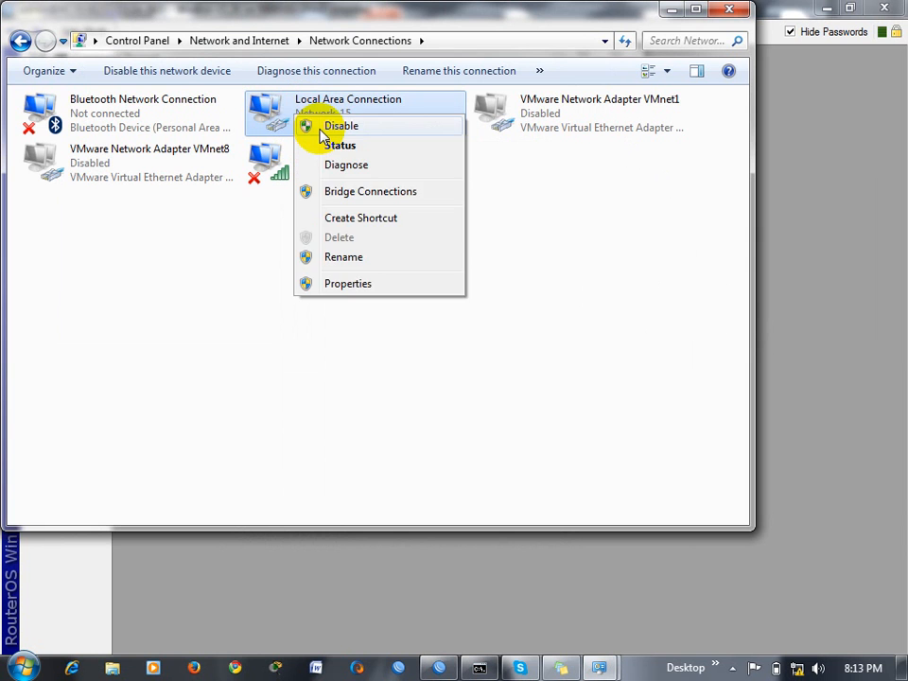
click(318, 128)
right_click(308, 116)
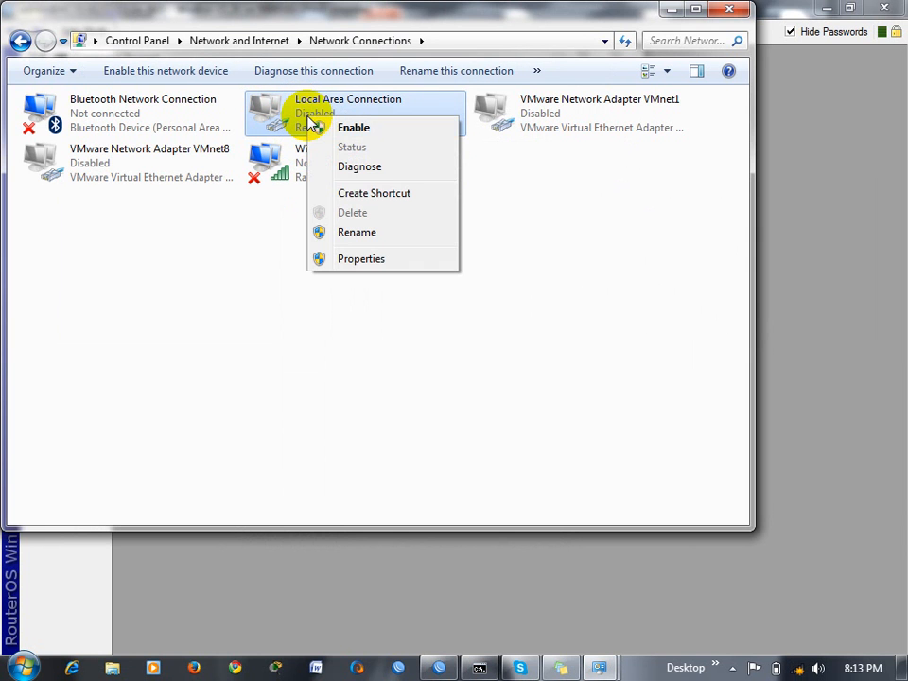
click(318, 127)
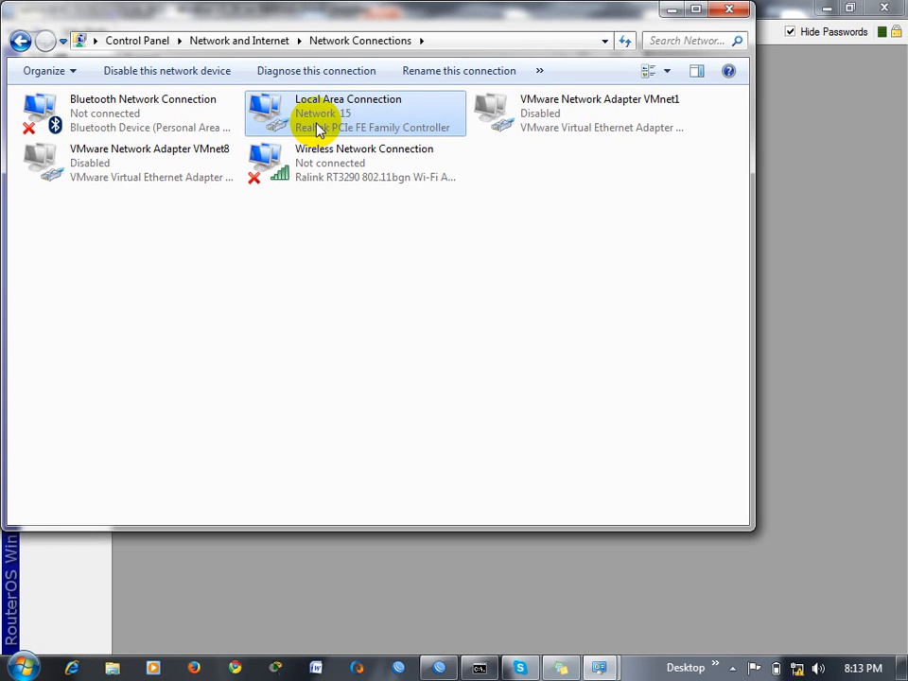
Check the Local Area Connection's network details after the adapter restart, and close the details and status.
double_click(319, 130)
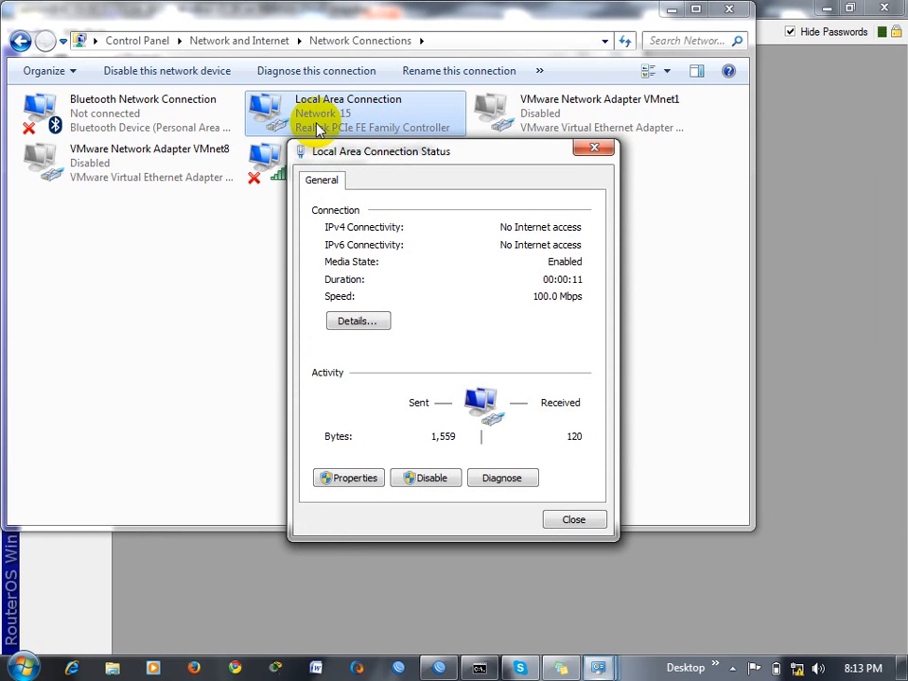
click(355, 321)
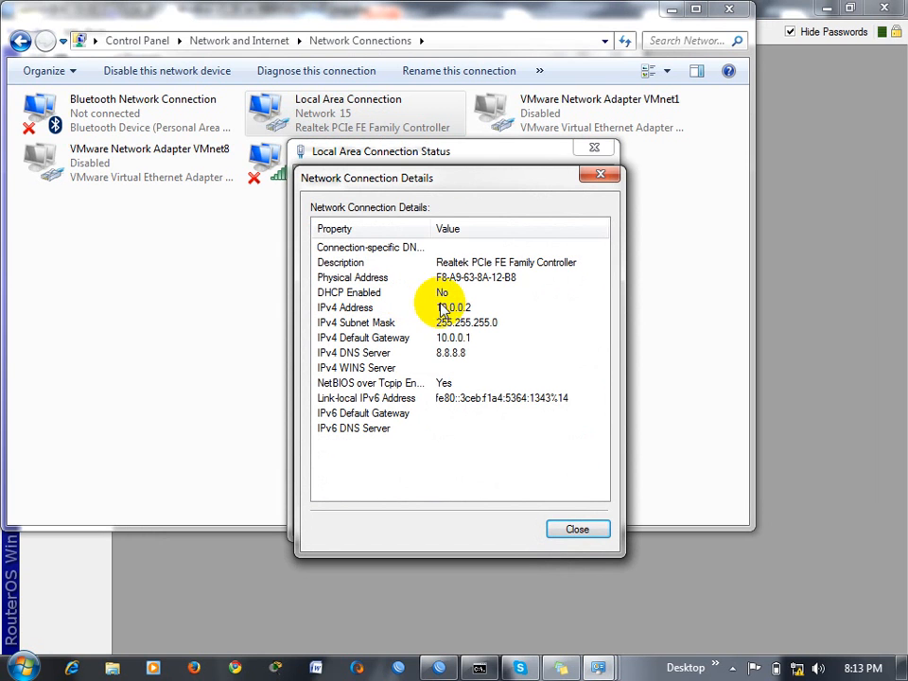
click(603, 178)
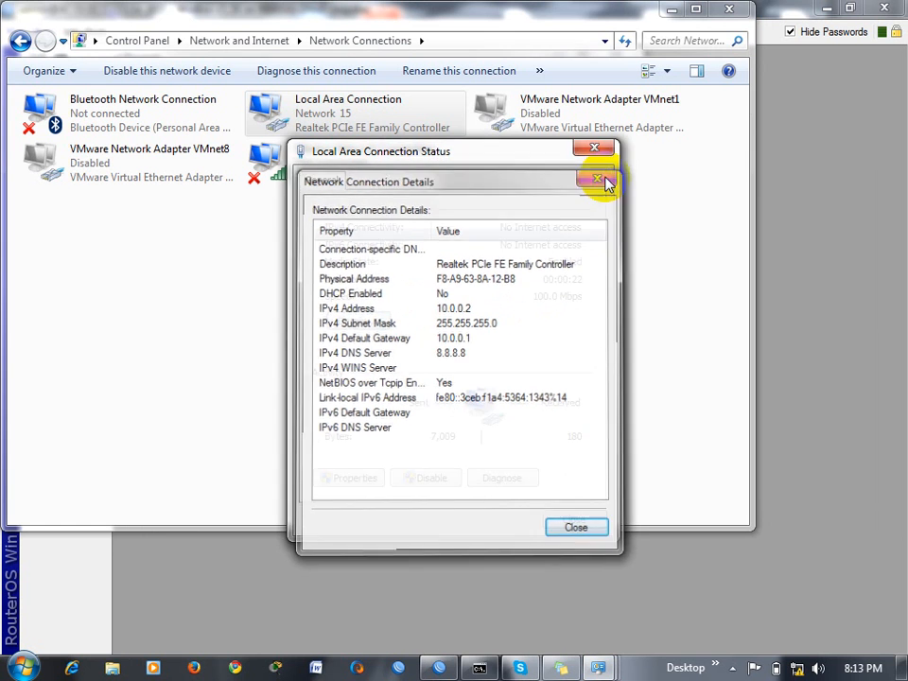
click(593, 149)
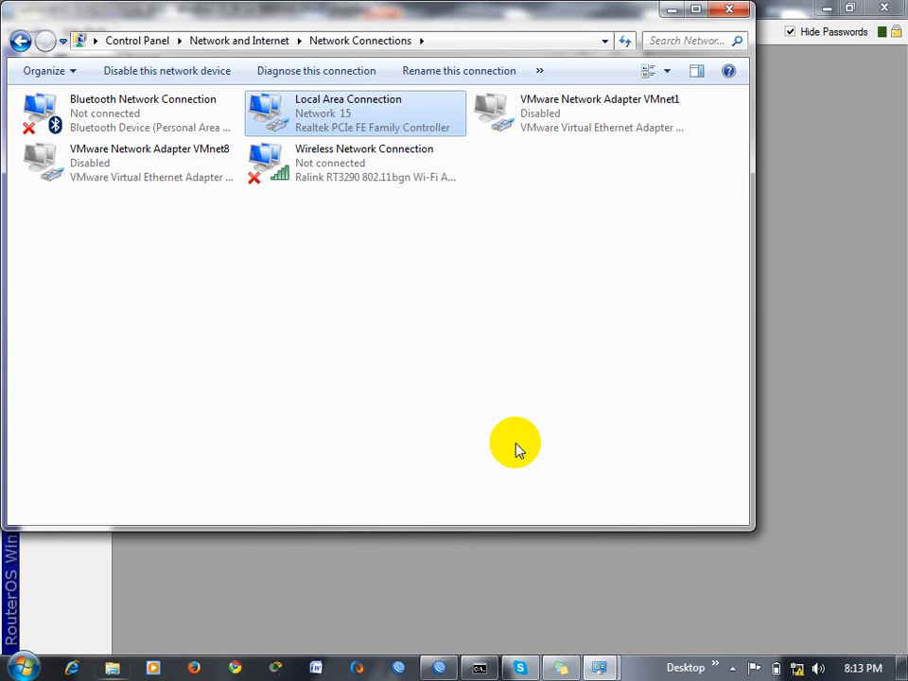
Switch to WinBox, dismiss its connection error, and clear the Network Connections and Command Prompt windows off the desktop.
click(440, 665)
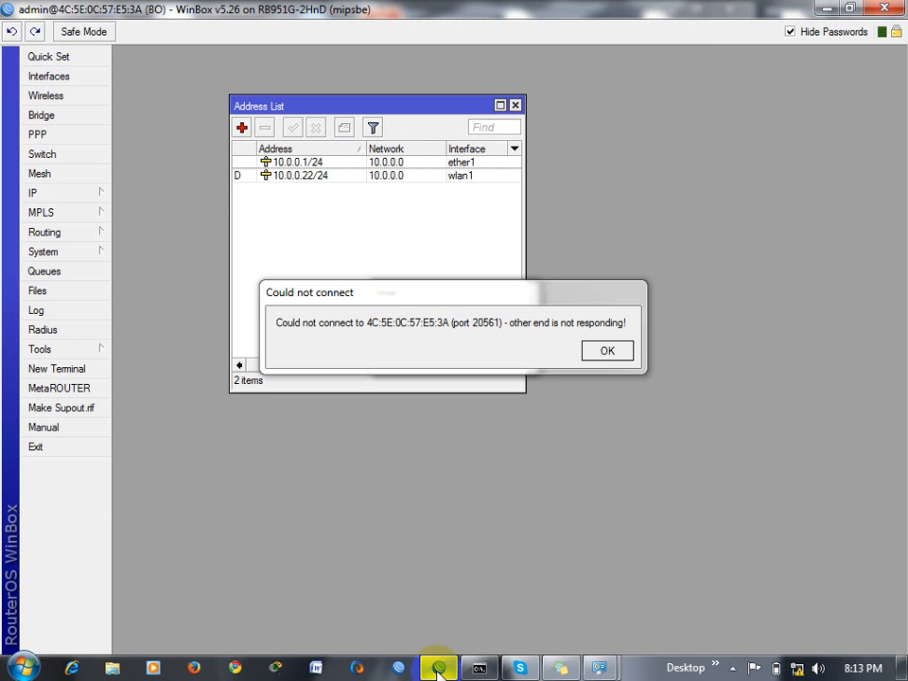
click(606, 353)
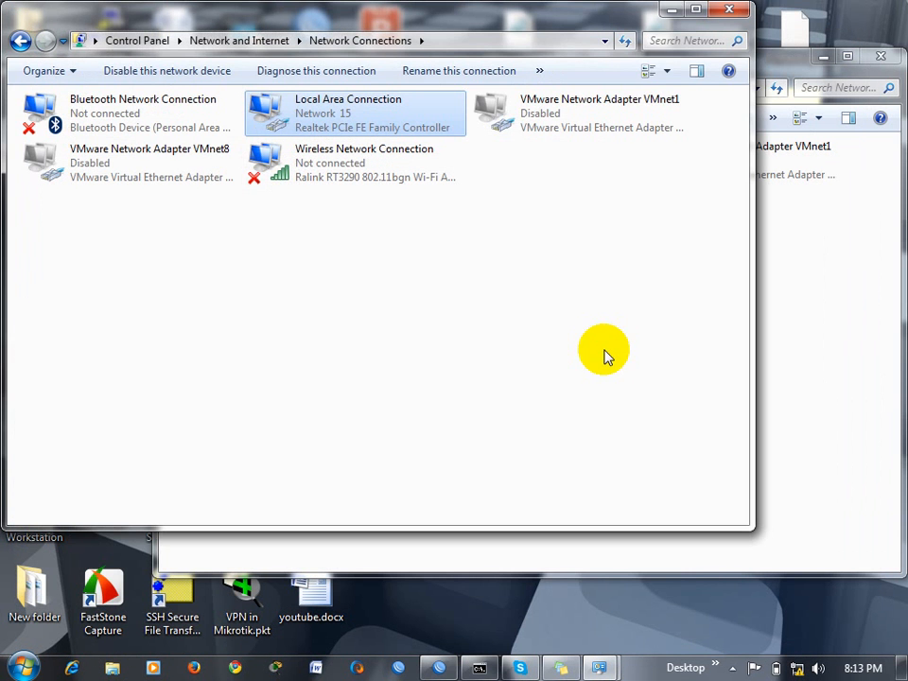
click(675, 11)
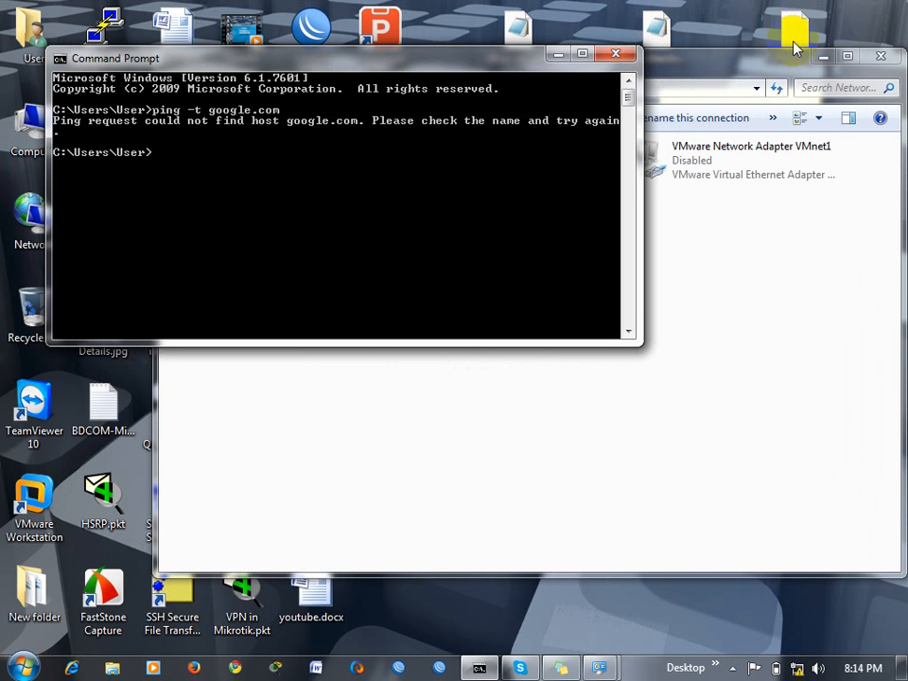
click(879, 61)
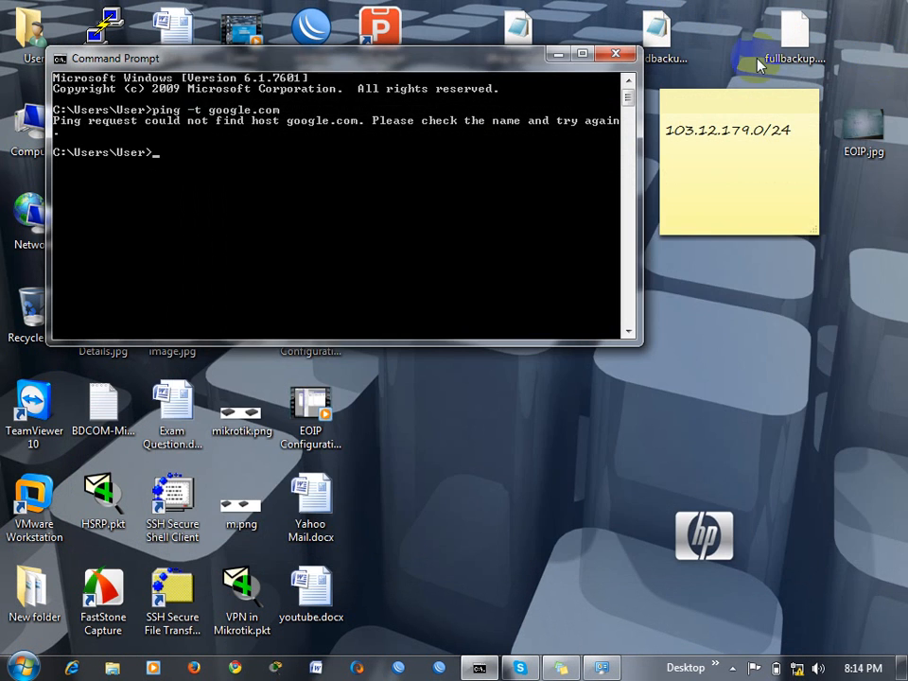
click(561, 59)
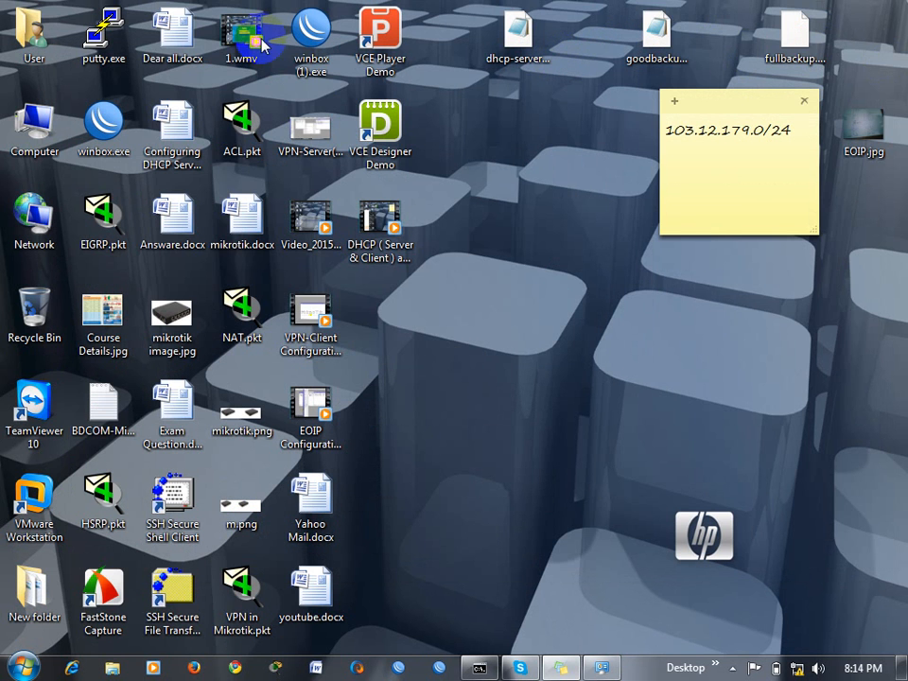
Start WinBox again and connect to the neighbouring BO router as admin.
double_click(309, 31)
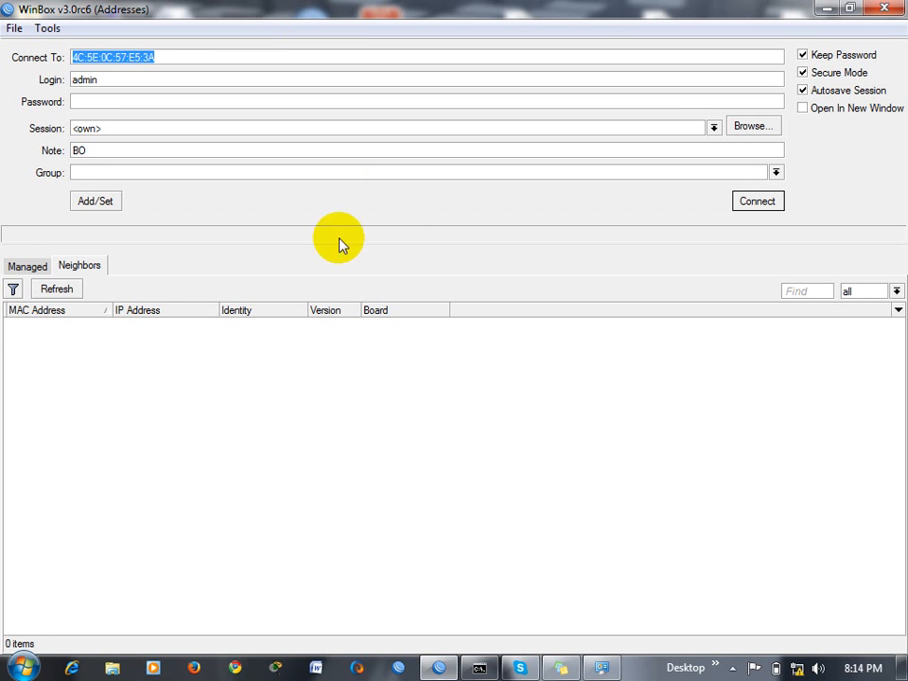
click(63, 327)
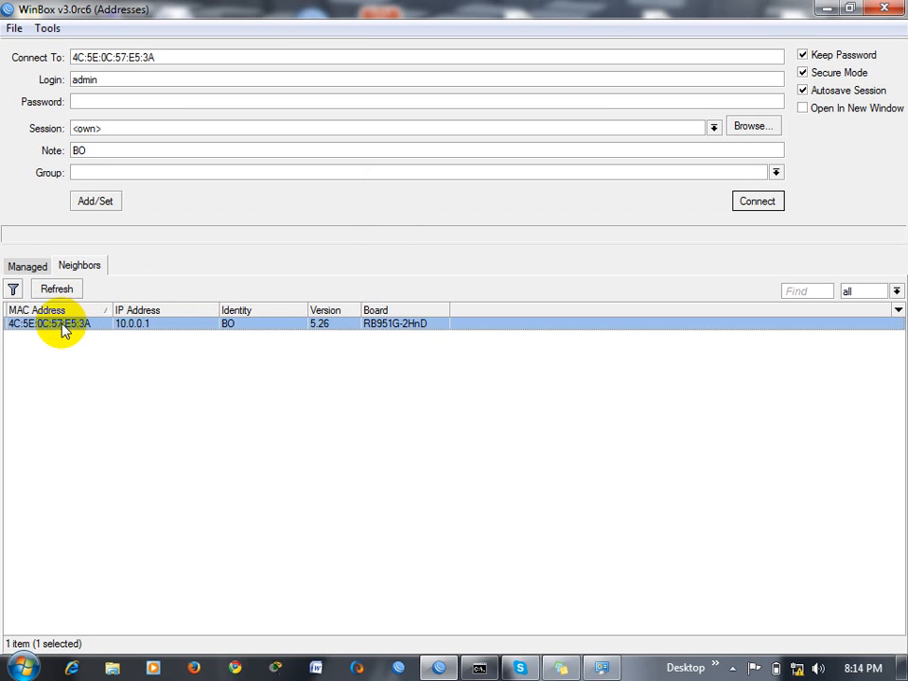
click(759, 202)
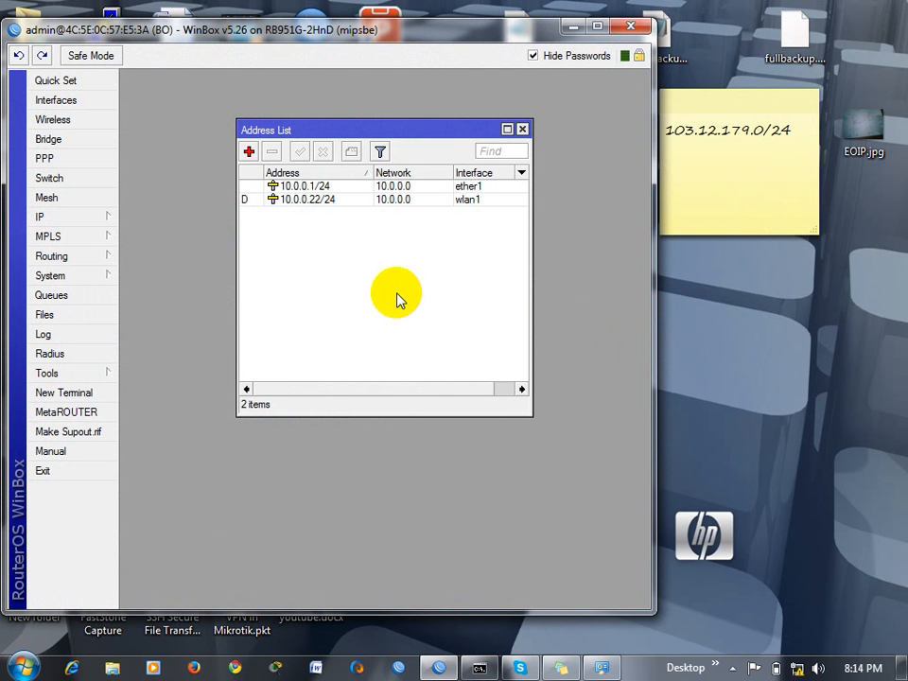
Review the address entry 10.0.0.1/24 on ether1, and dismiss the router disconnection error.
double_click(307, 188)
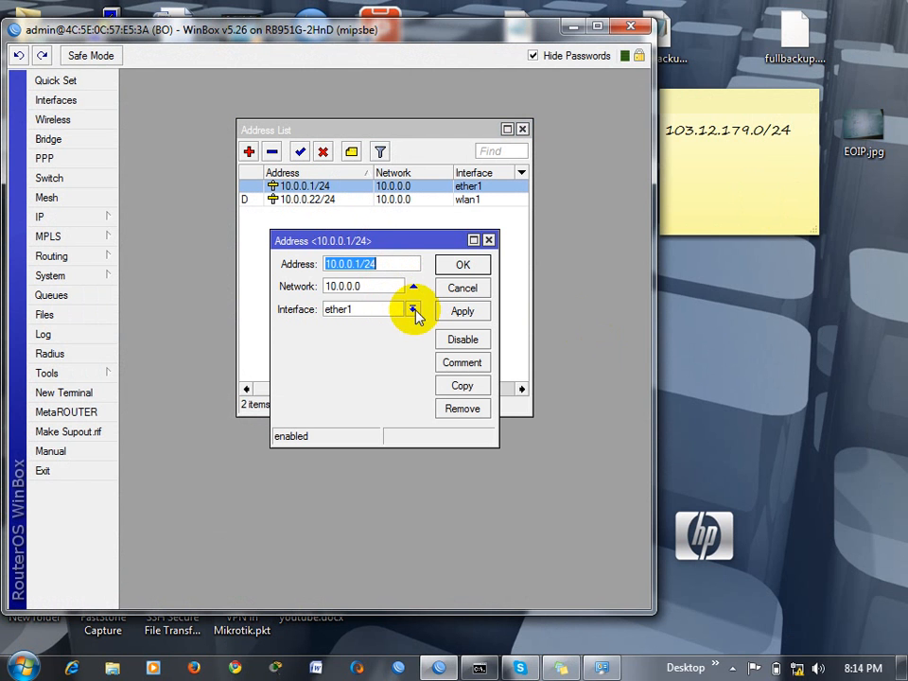
click(461, 267)
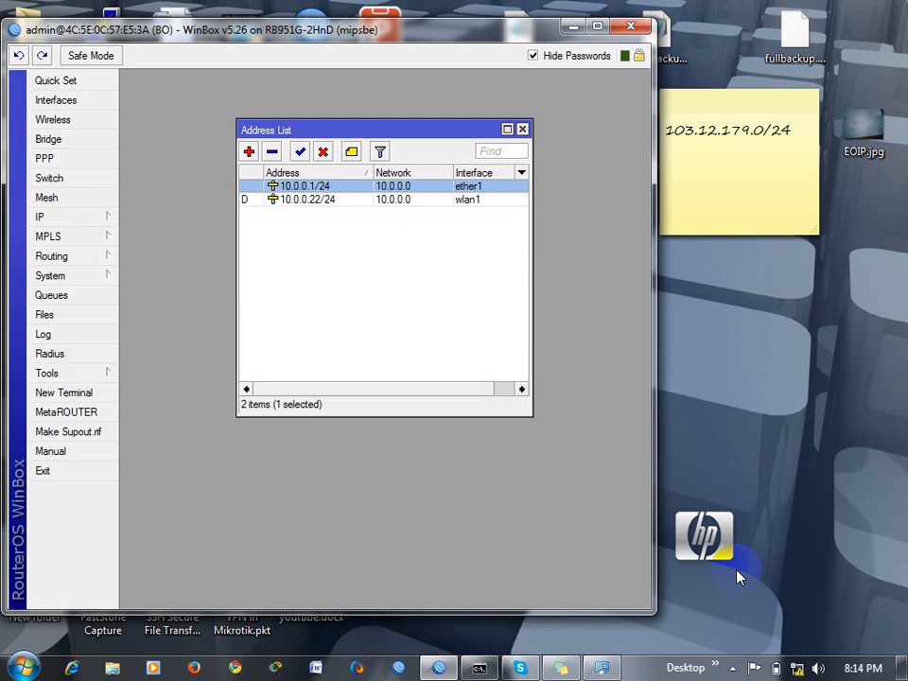
double_click(328, 188)
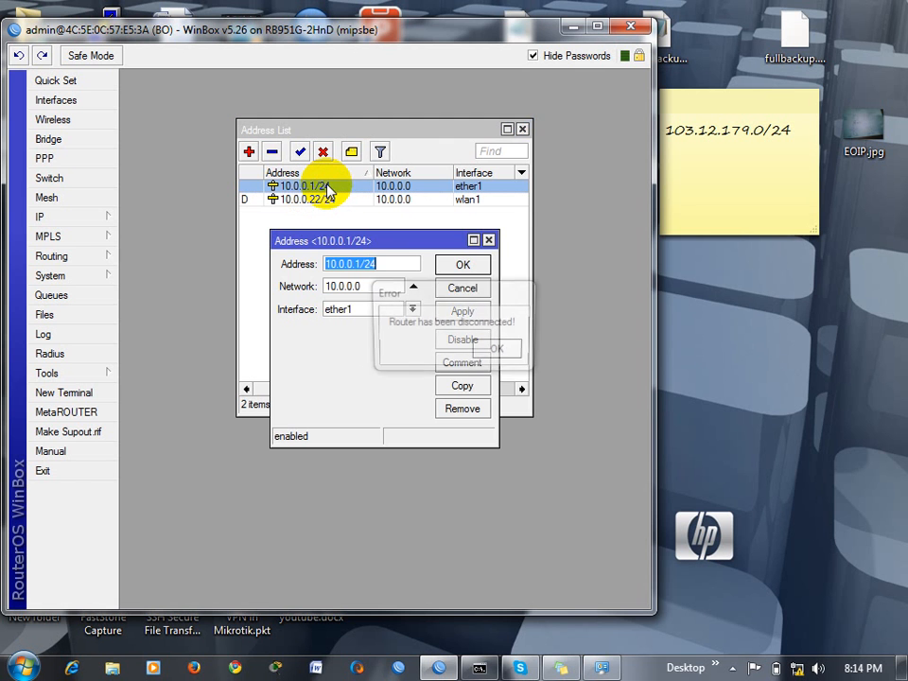
click(494, 351)
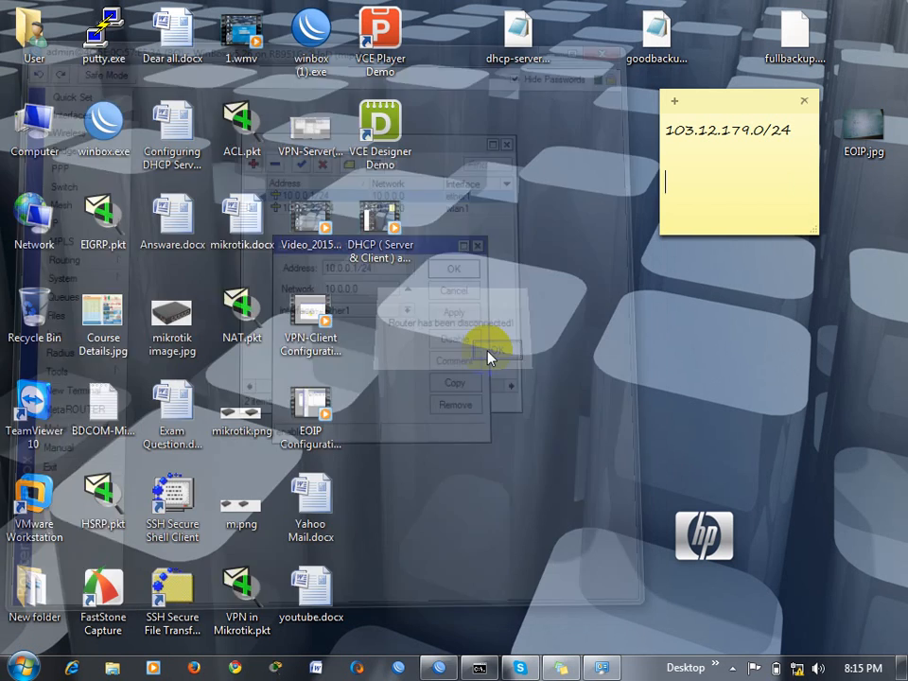
Reconnect to the BO router in WinBox and change the ether1 address to 10.0.1.1/24 with network 10.0.1.0.
double_click(314, 36)
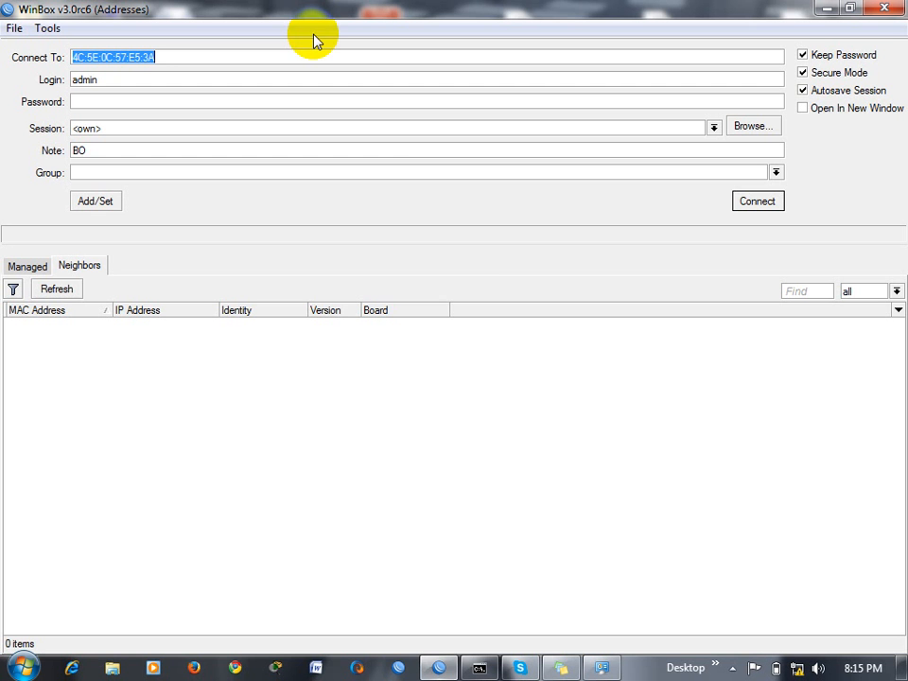
click(754, 202)
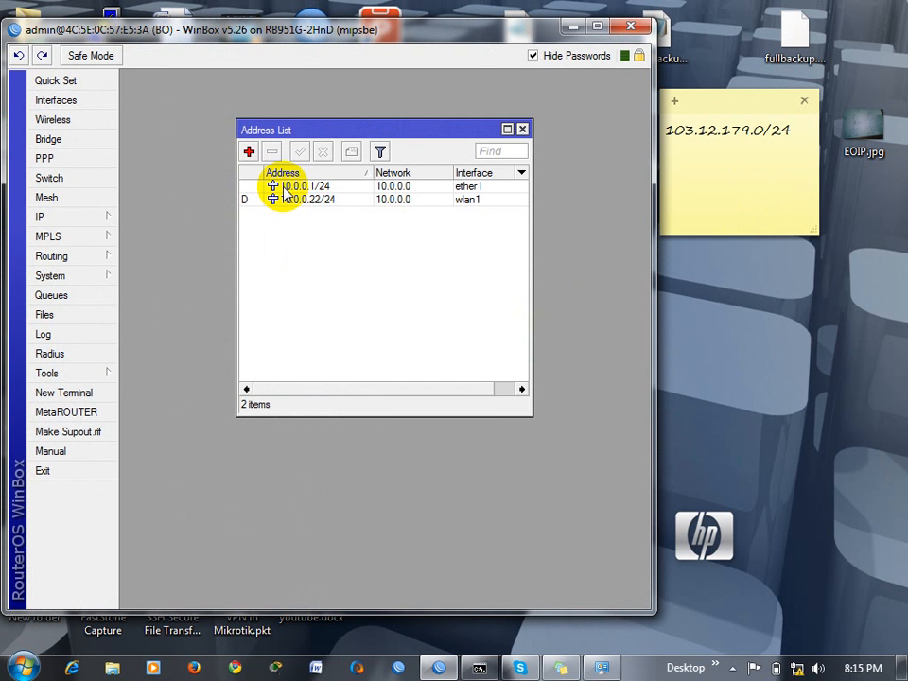
click(284, 187)
double_click(284, 187)
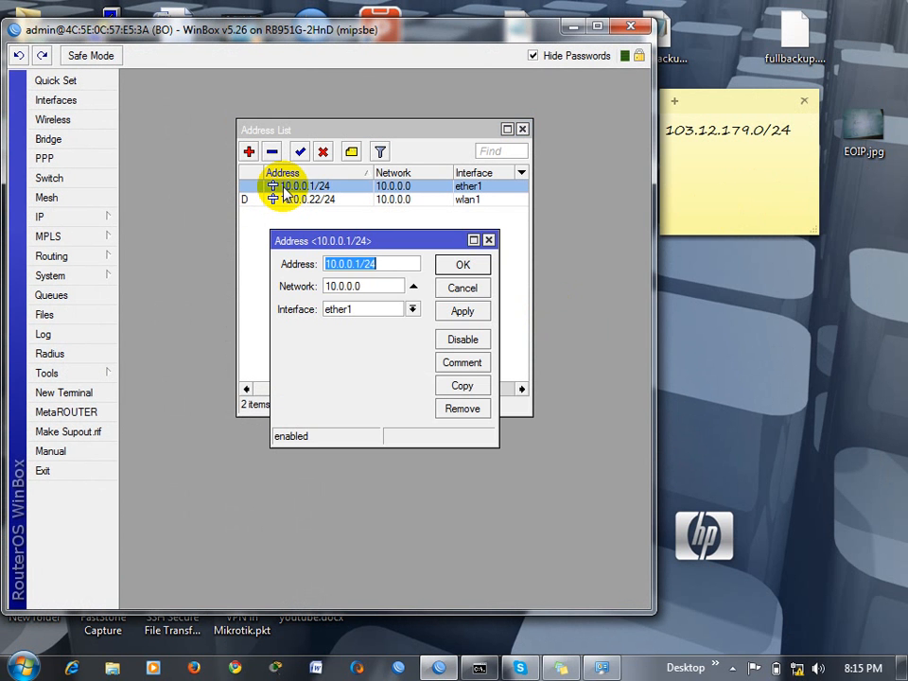
click(352, 264)
key(Delete)
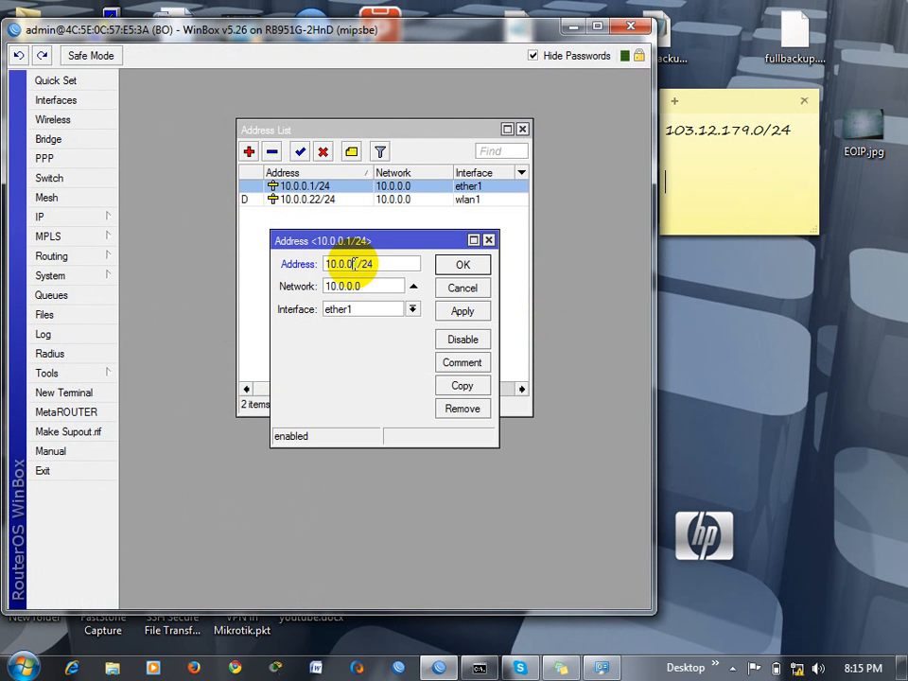
text(1)
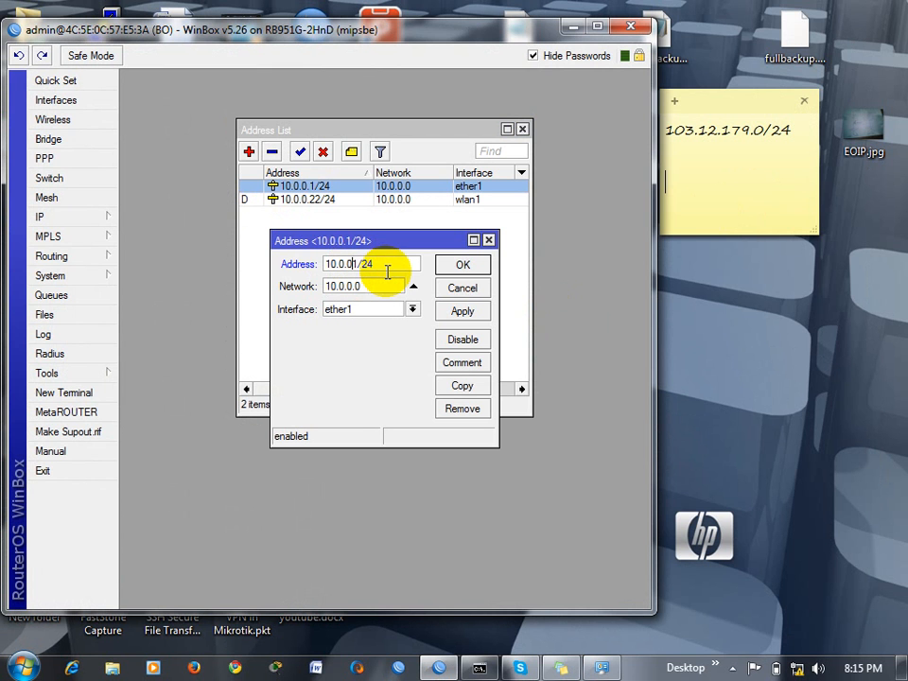
key(BackSpace)
click(465, 312)
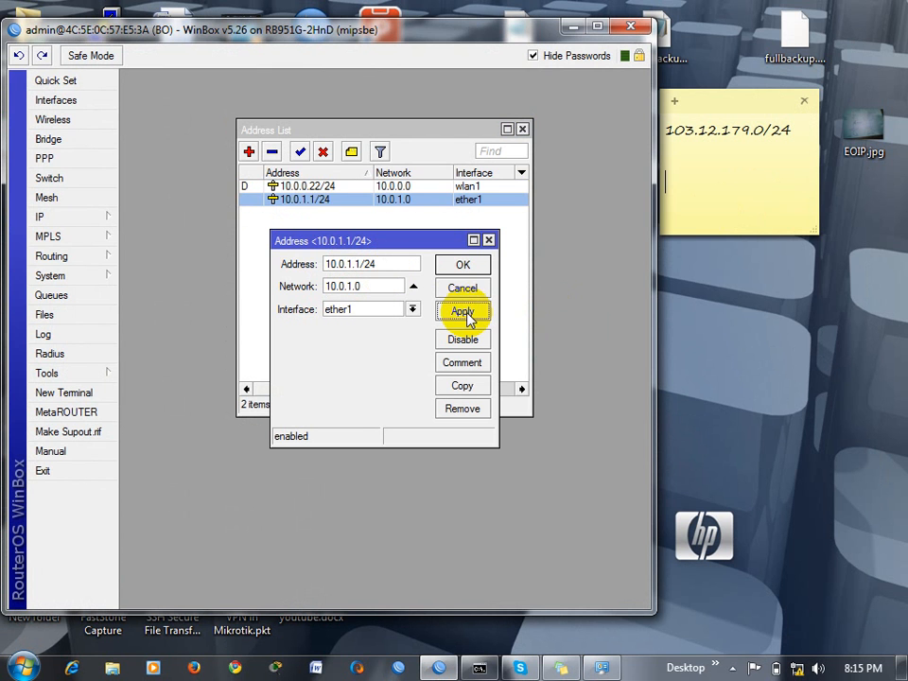
click(461, 265)
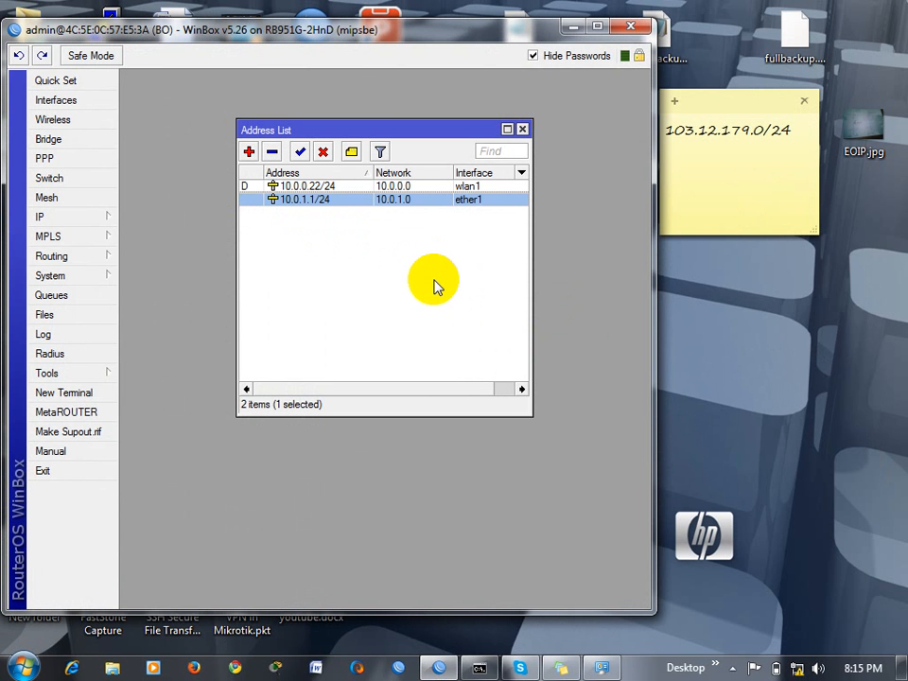
Open the Network and Sharing Center and check the Local Area Connection's current IPv4 details.
click(797, 667)
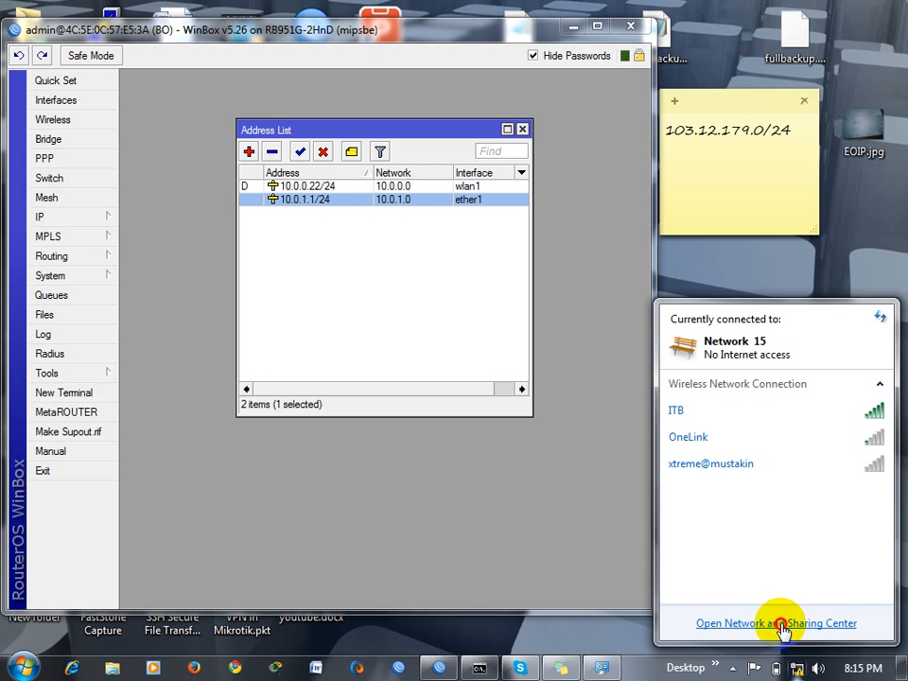
click(781, 627)
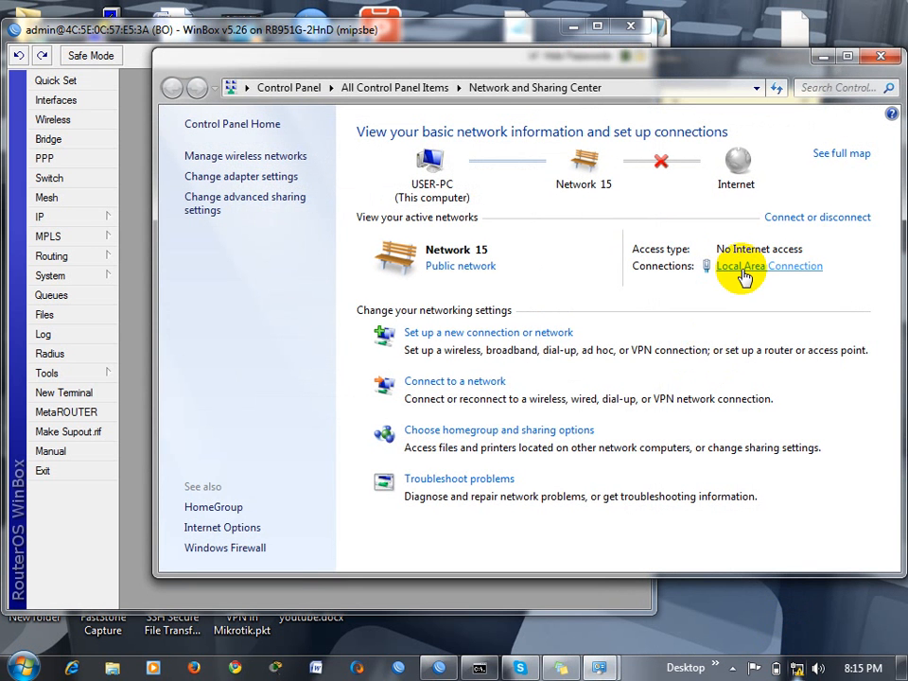
click(743, 275)
click(351, 322)
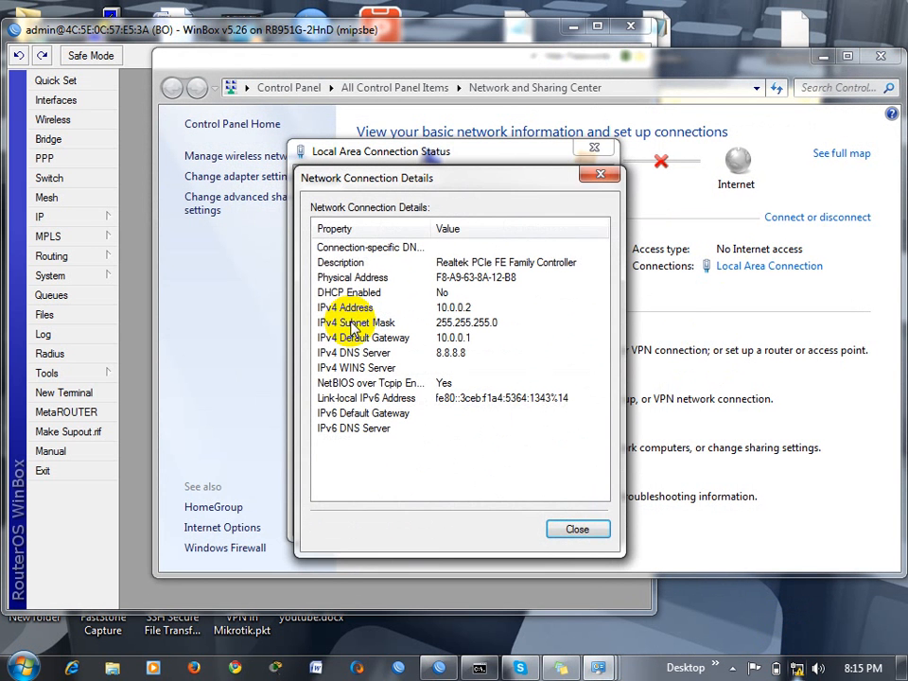
click(605, 180)
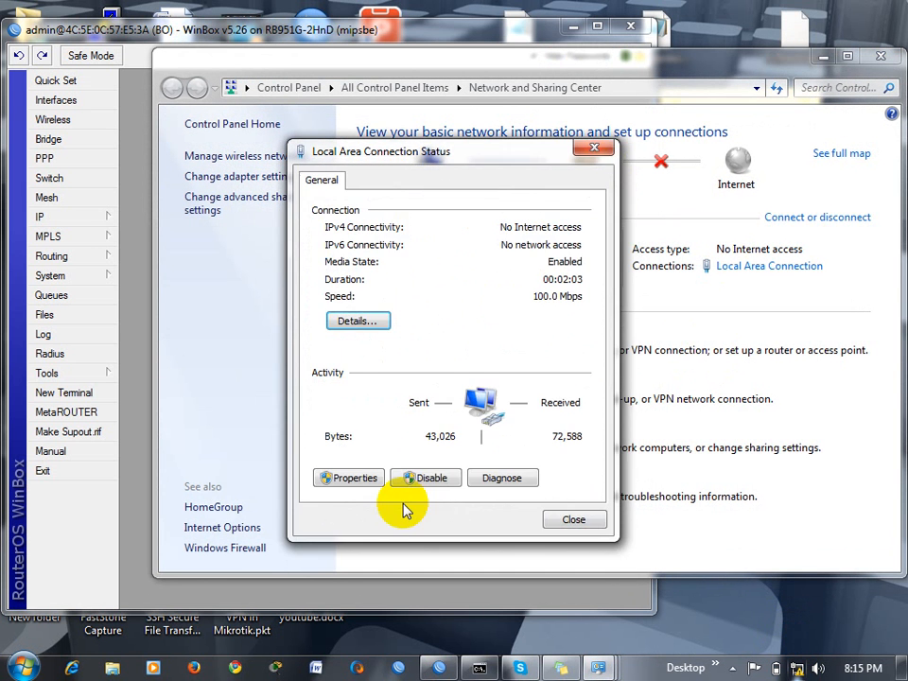
Set the Local Area Connection's IPv4 address to 10.0.1.2 and default gateway to 10.0.1.1, and save despite the multiple-gateway warning.
click(356, 478)
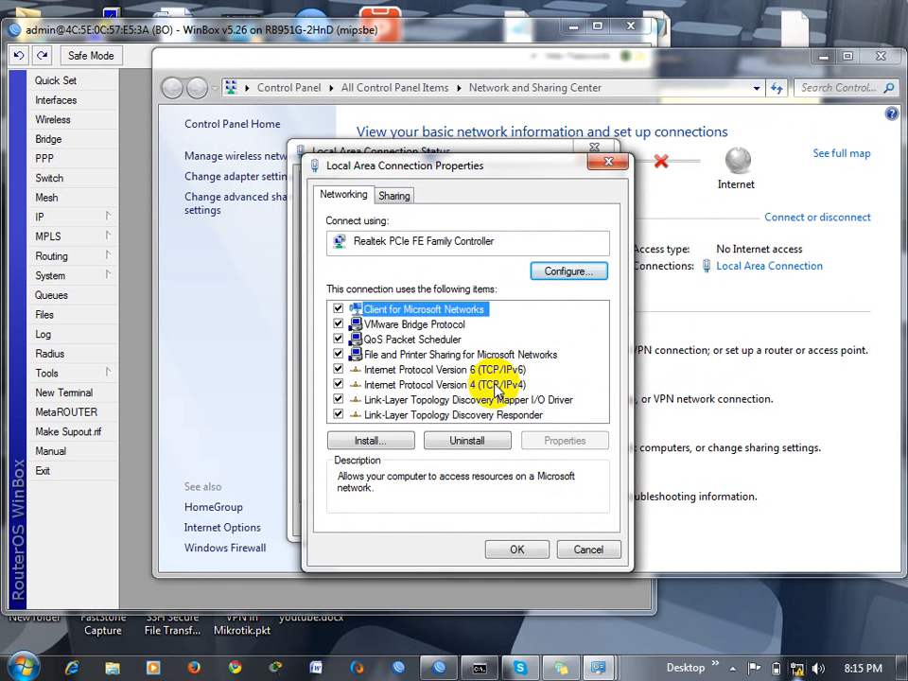
double_click(487, 383)
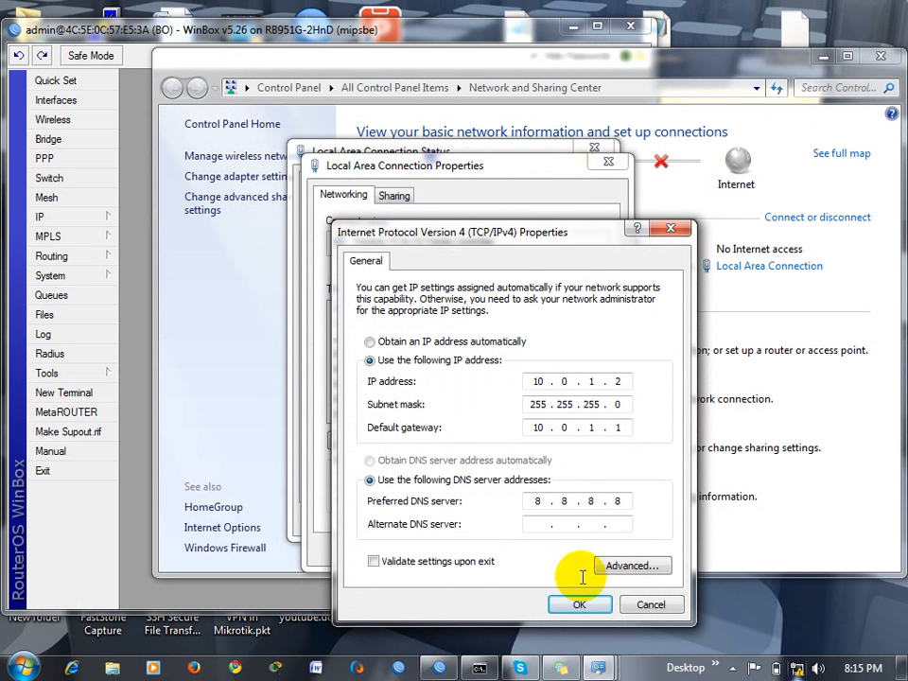
click(581, 605)
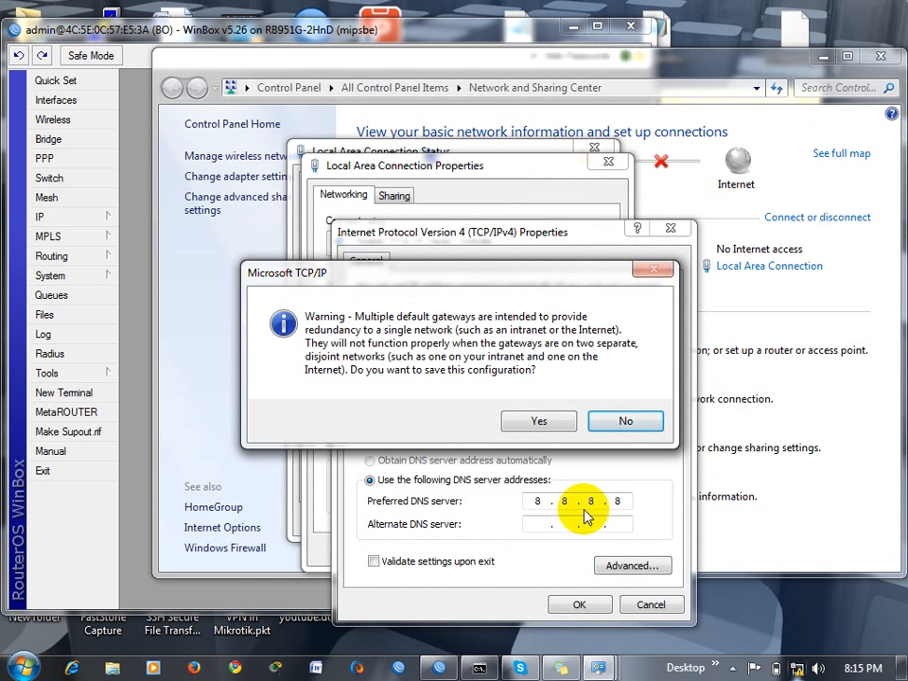
click(540, 422)
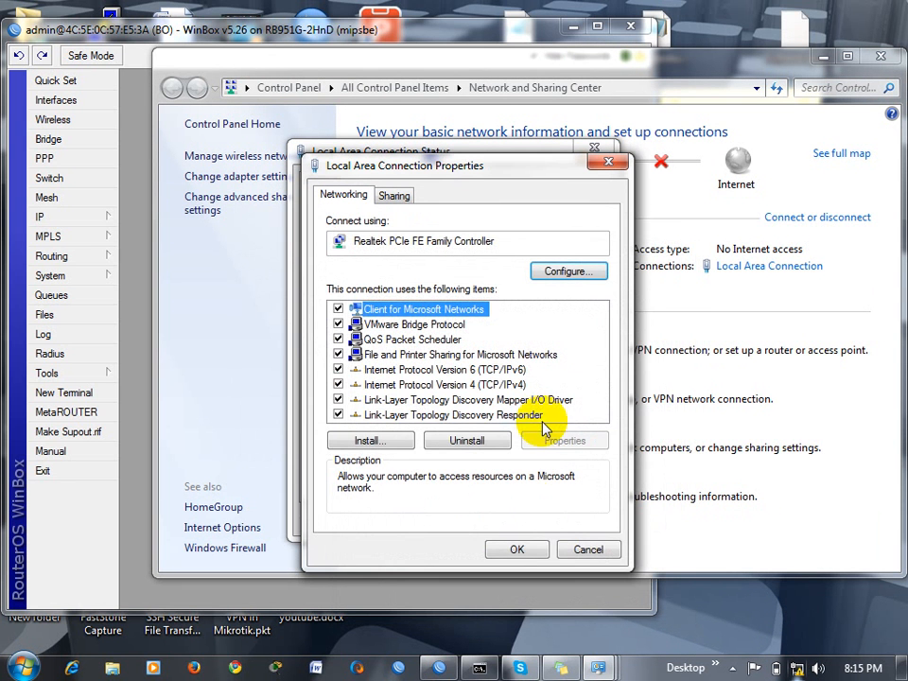
click(523, 550)
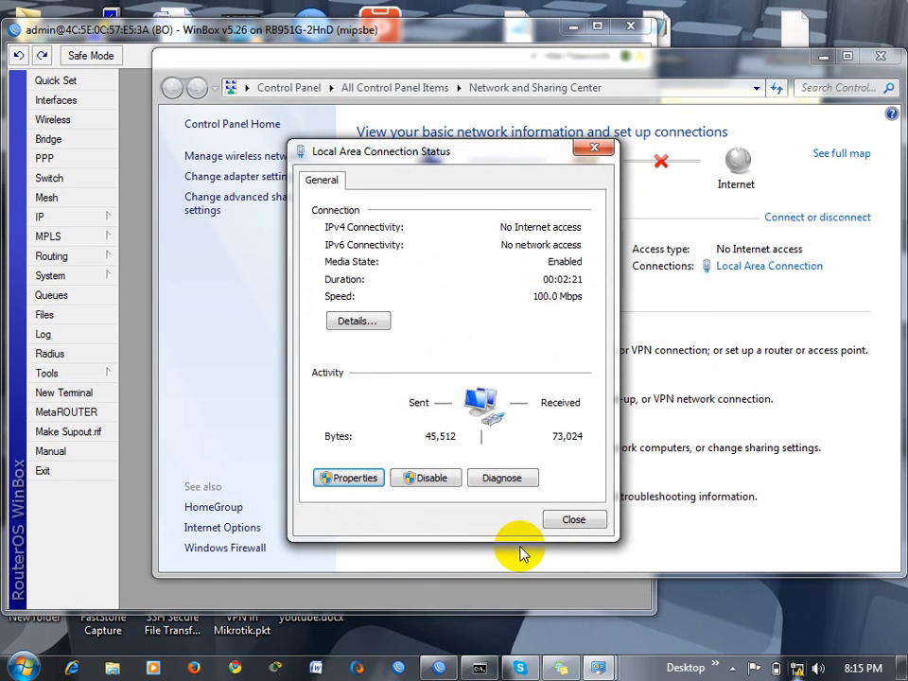
Check the Local Area Connection's network details for the static IPv4 address, gateway and DNS server, and close them.
click(571, 523)
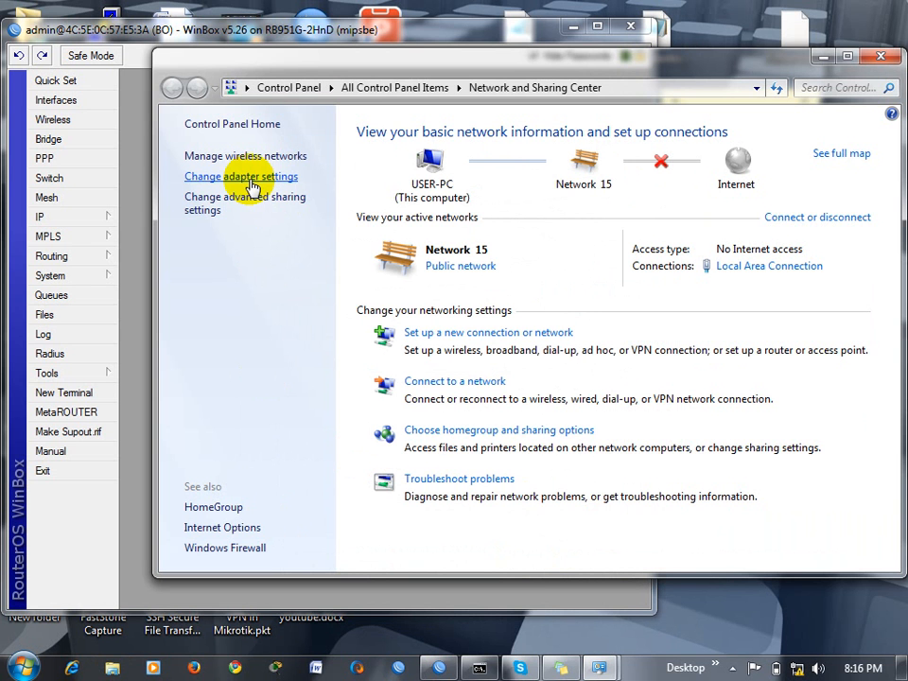
click(882, 59)
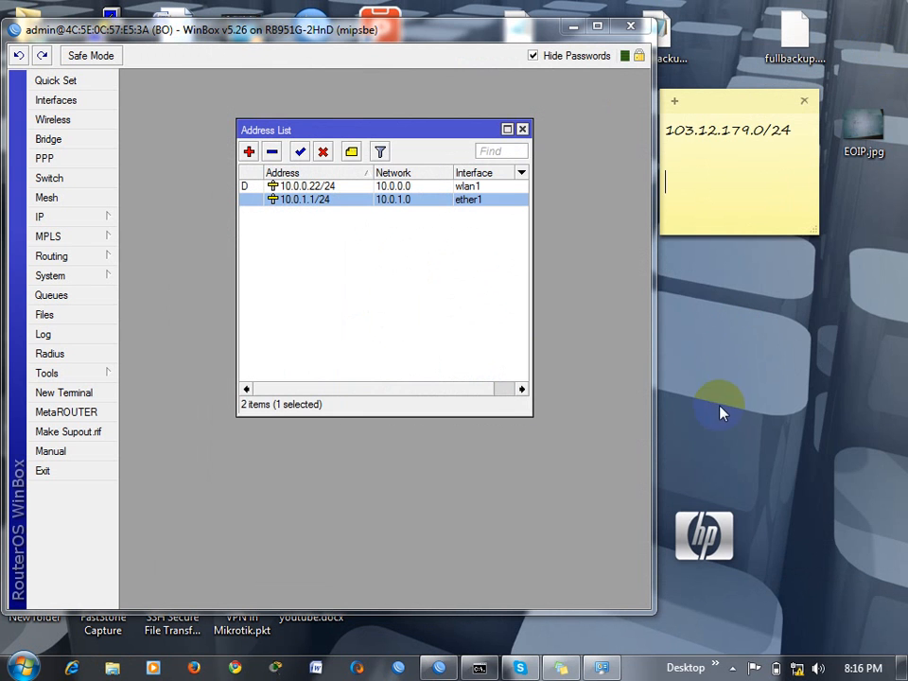
click(603, 668)
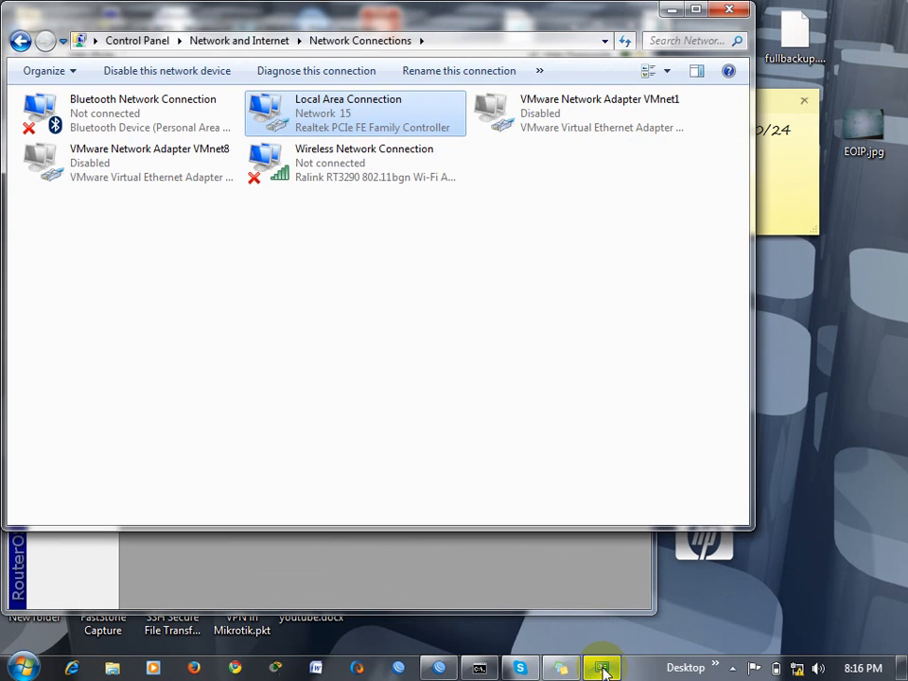
double_click(282, 104)
click(378, 319)
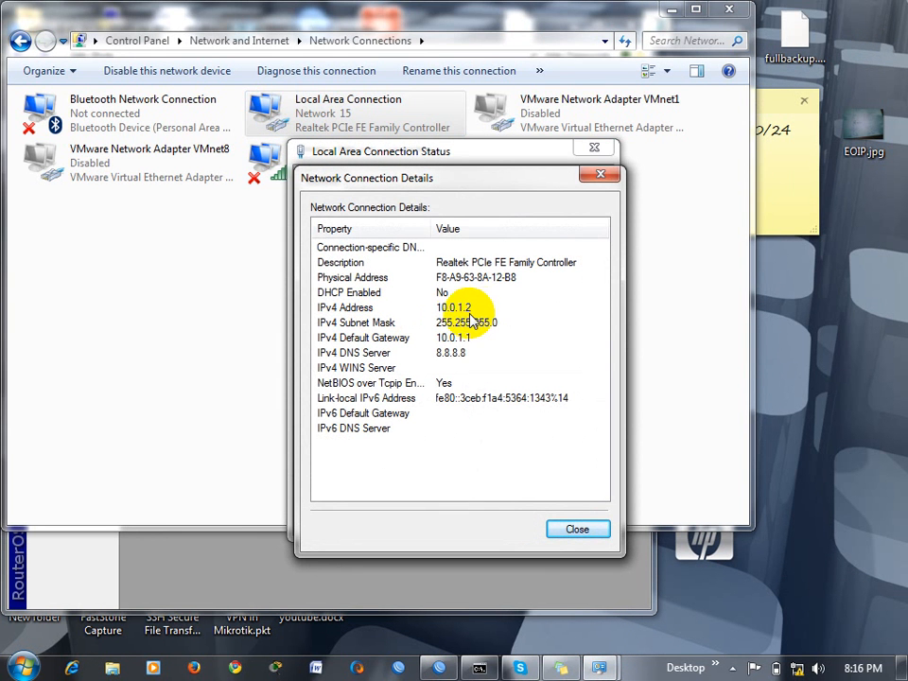
click(601, 179)
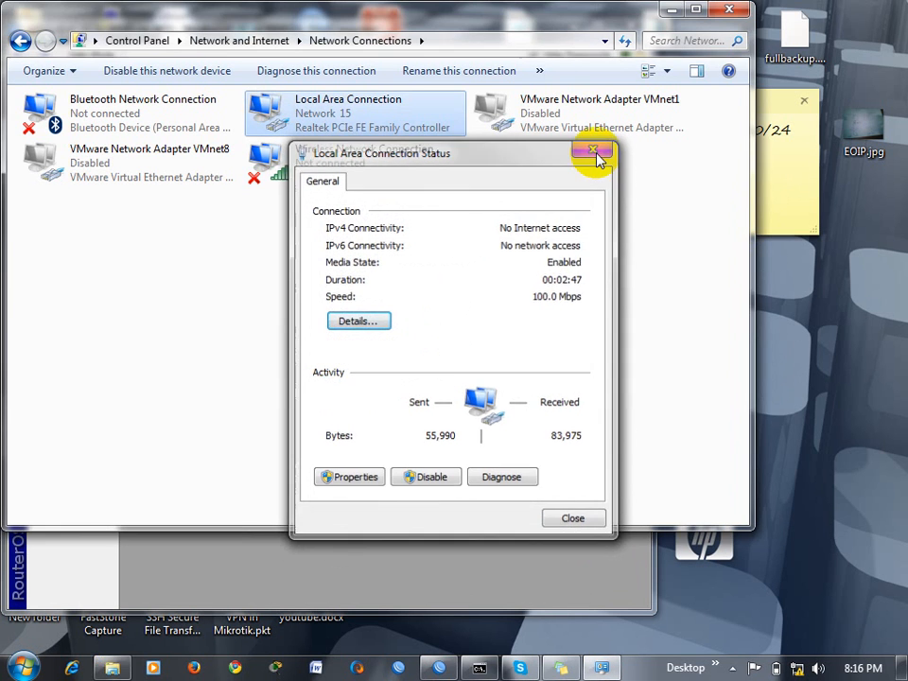
click(596, 153)
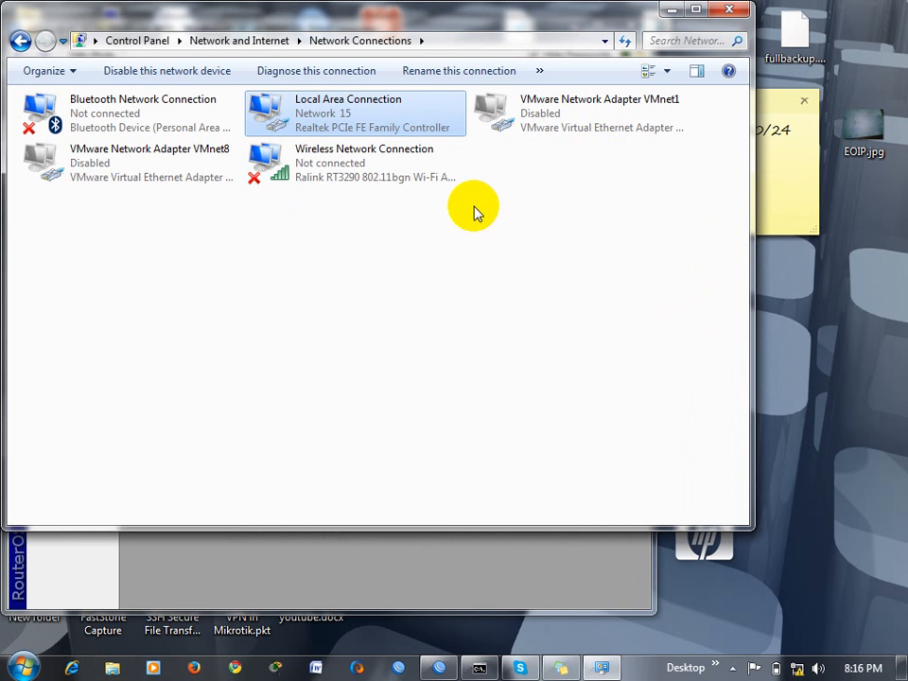
Disable and re-enable the Local Area Connection adapter.
right_click(331, 118)
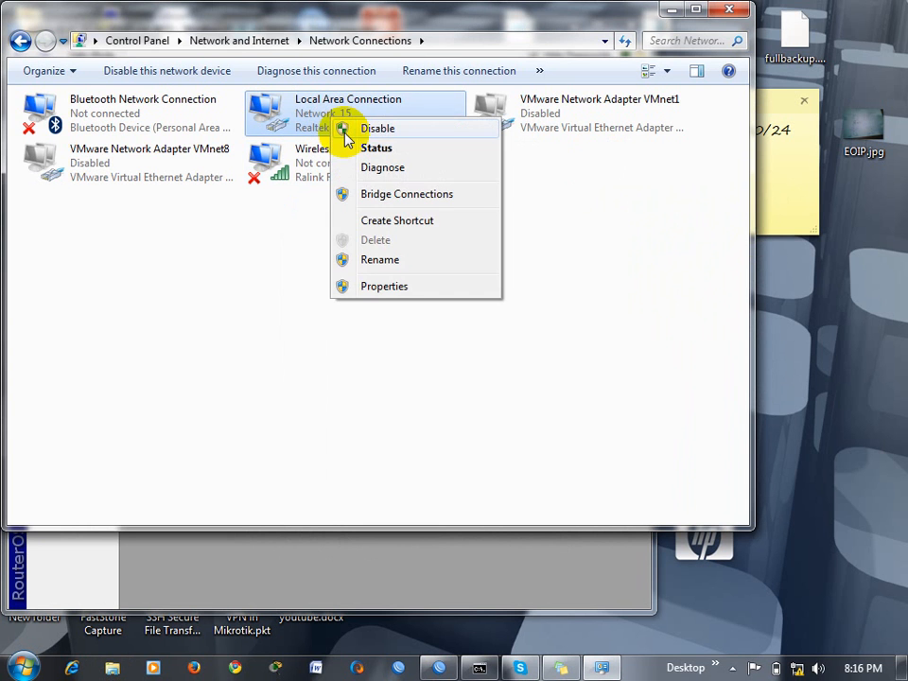
click(346, 132)
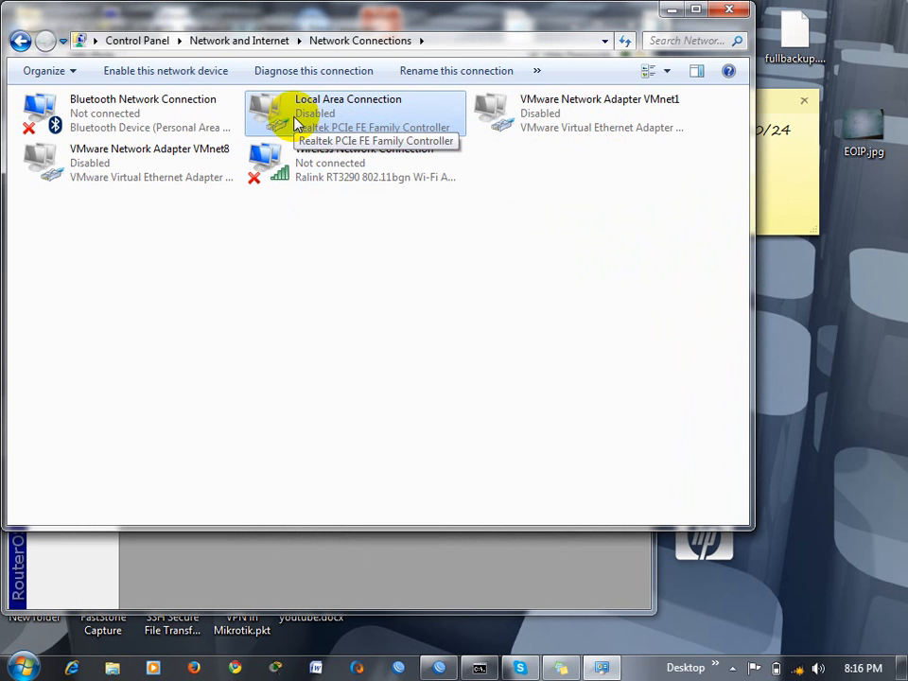
right_click(295, 123)
click(308, 129)
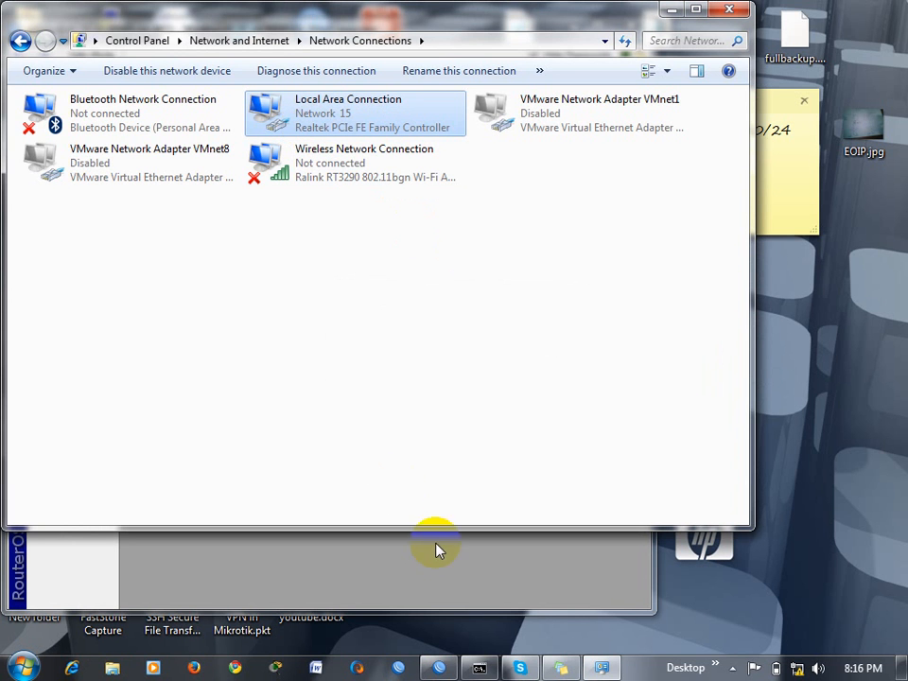
Switch to WinBox, dismiss the disconnection error, and reconnect to the BO router found in the refreshed neighbor list.
click(439, 667)
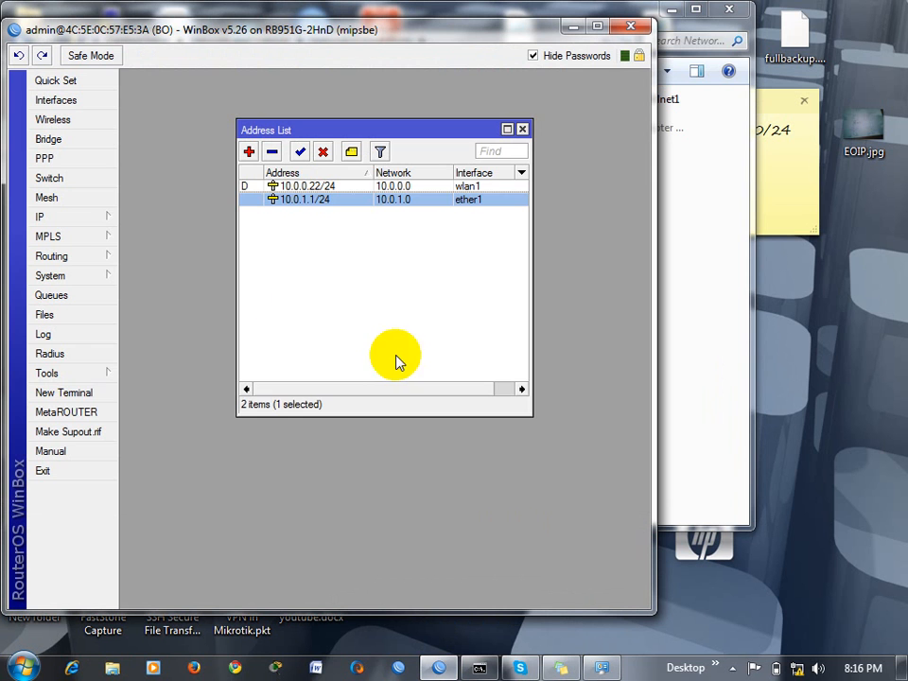
click(82, 392)
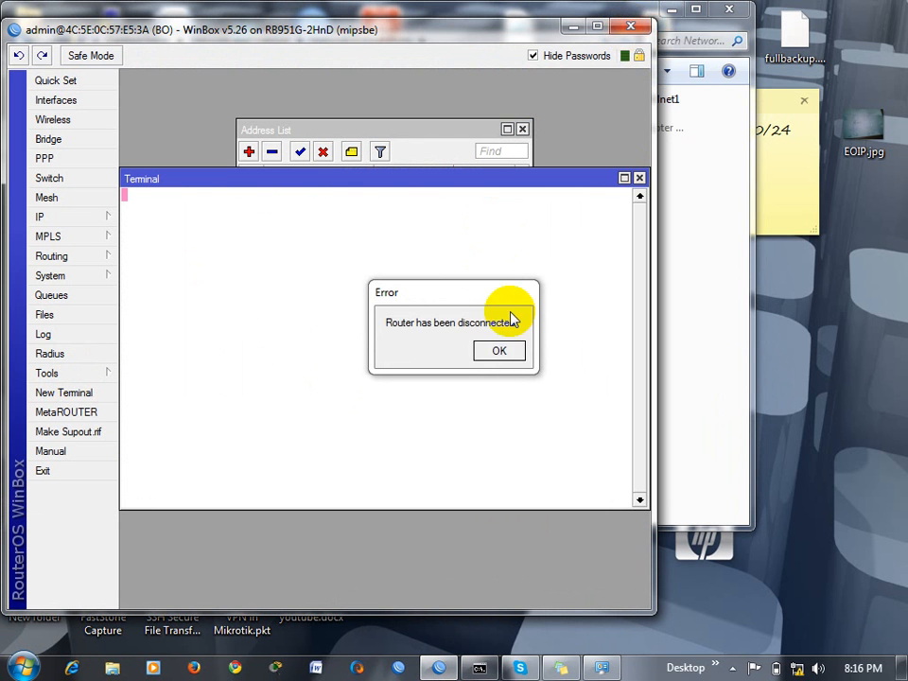
click(498, 350)
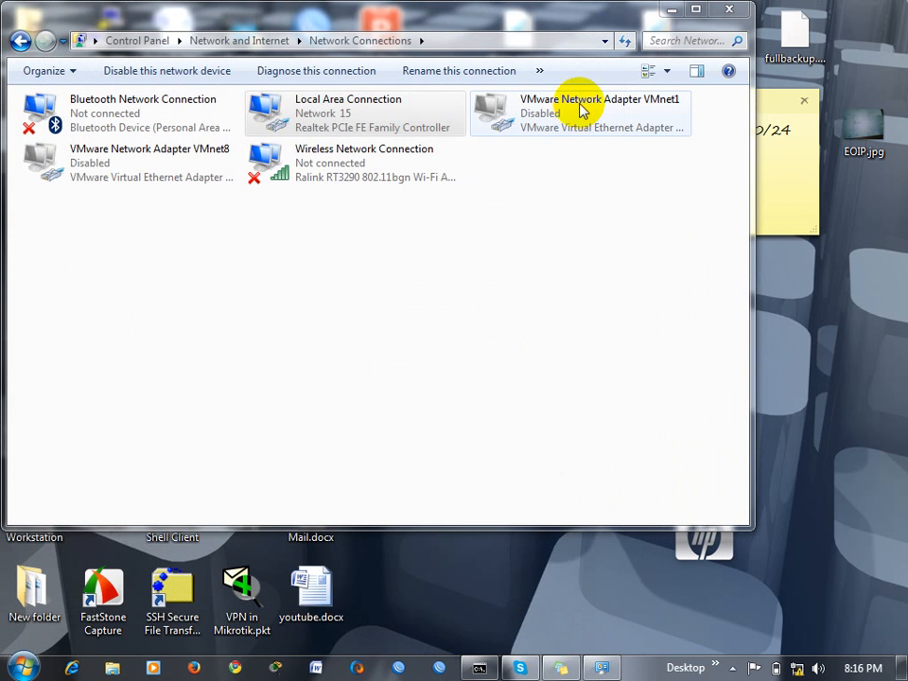
click(670, 10)
double_click(312, 33)
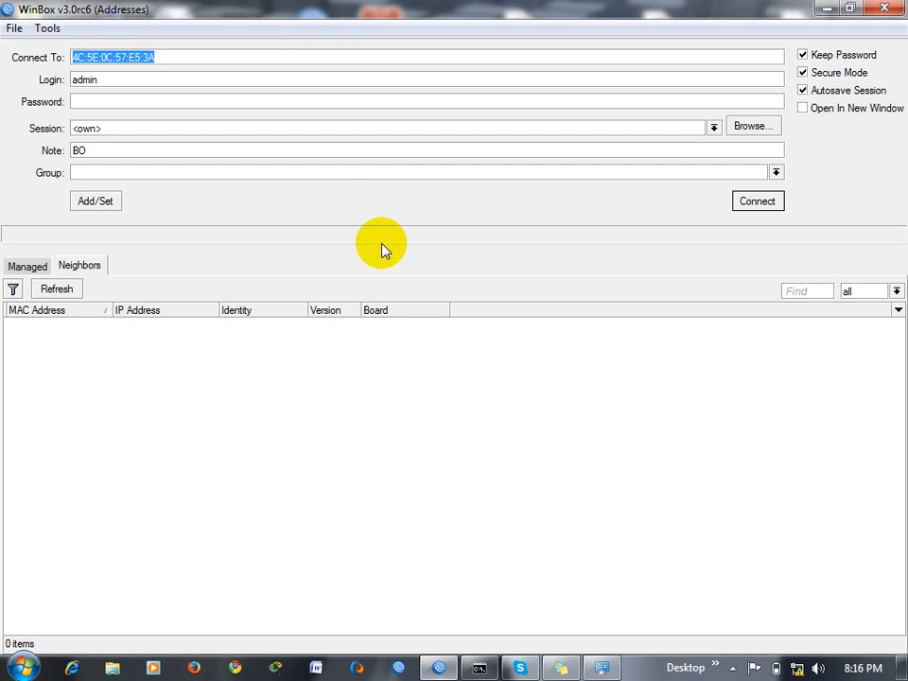
click(48, 290)
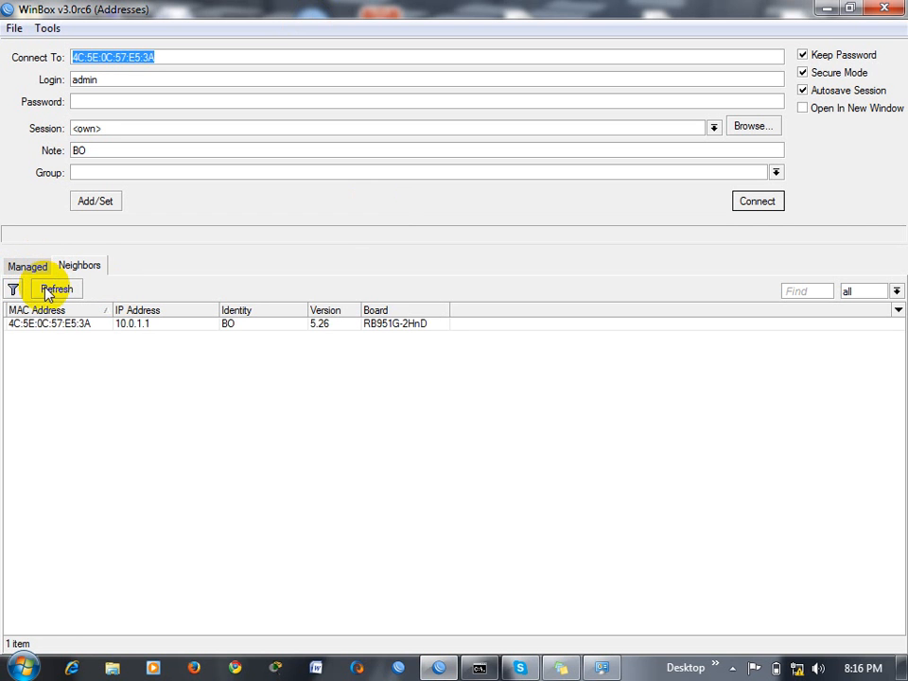
click(57, 324)
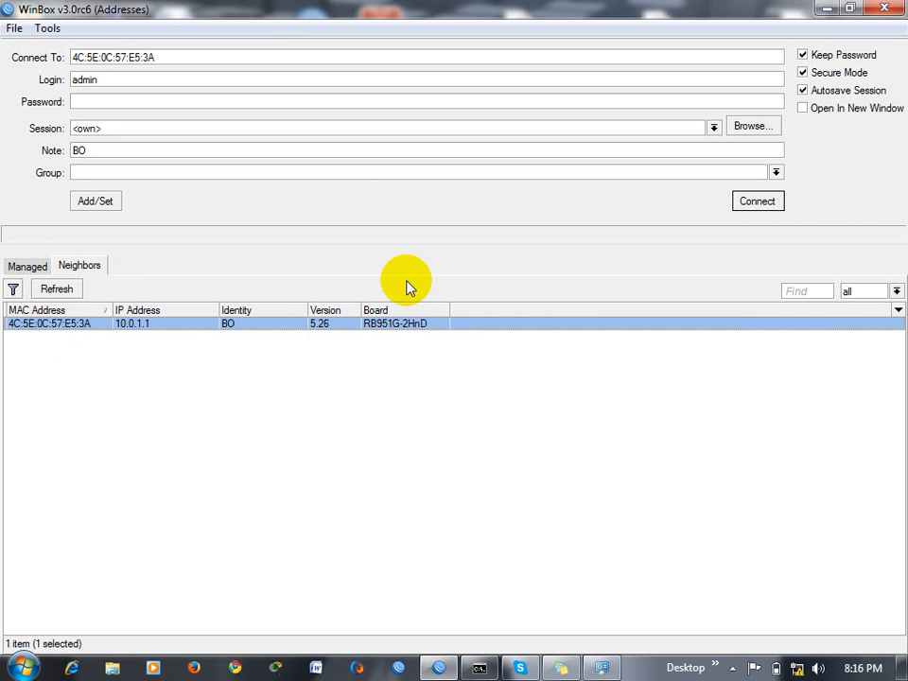
click(755, 203)
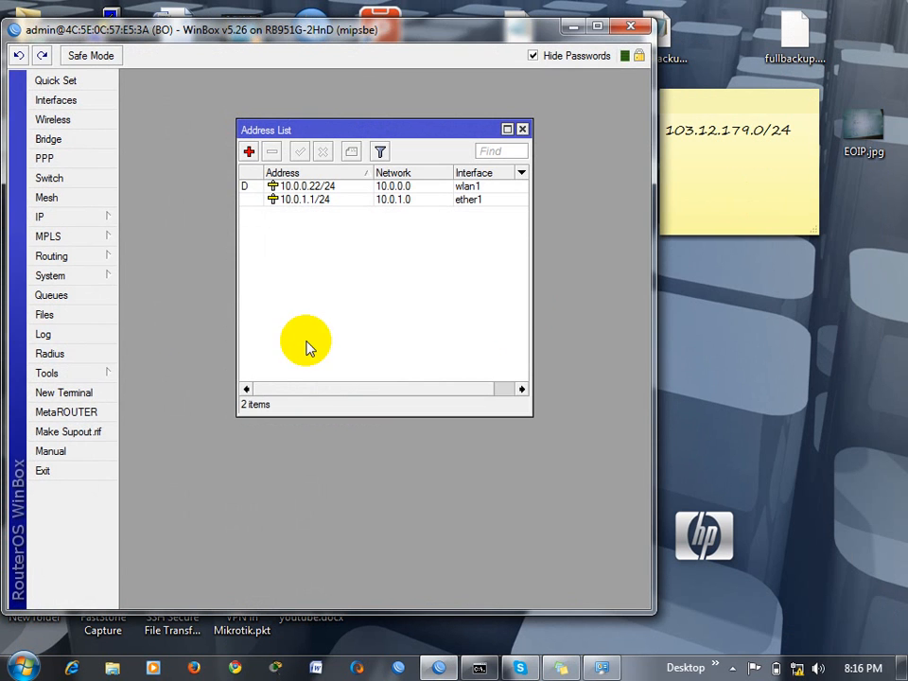
Ping google.com from a new router terminal.
click(64, 392)
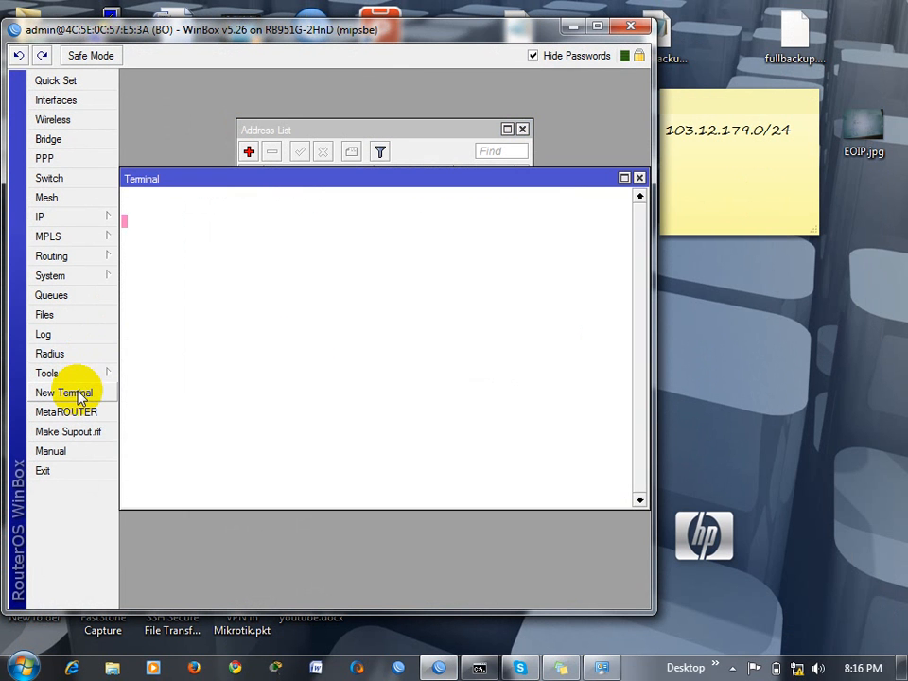
text(ping )
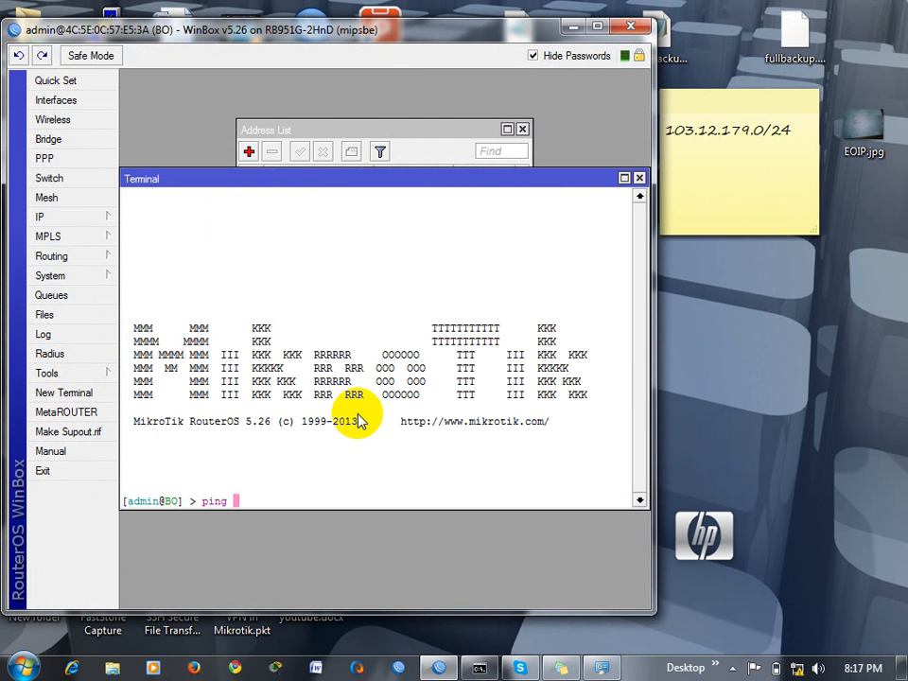
text(google.com)
key(Return)
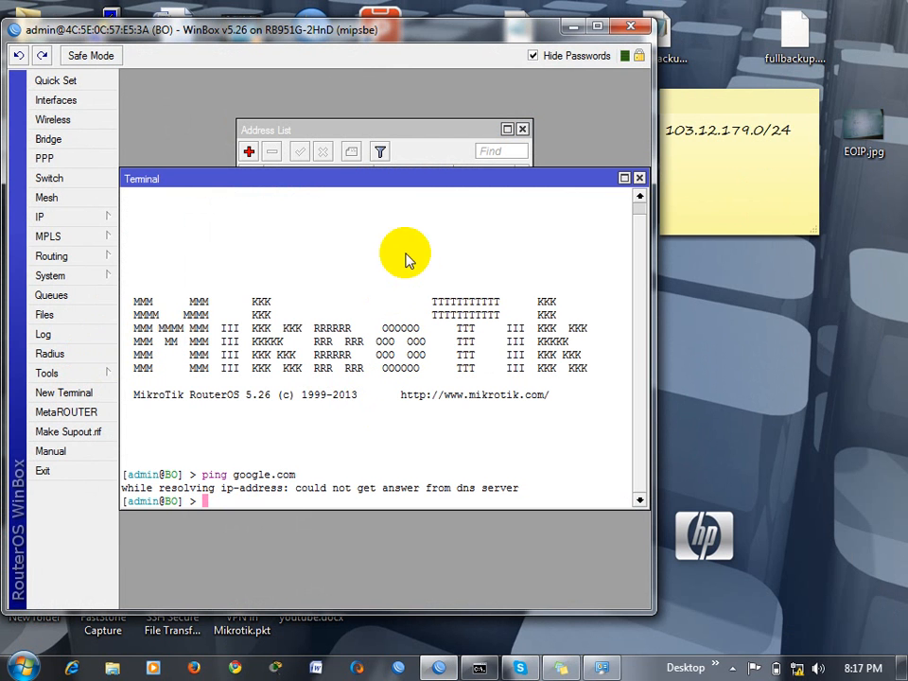
Move the terminal clear of the address list and review the router's DNS settings.
drag(389, 180, 406, 264)
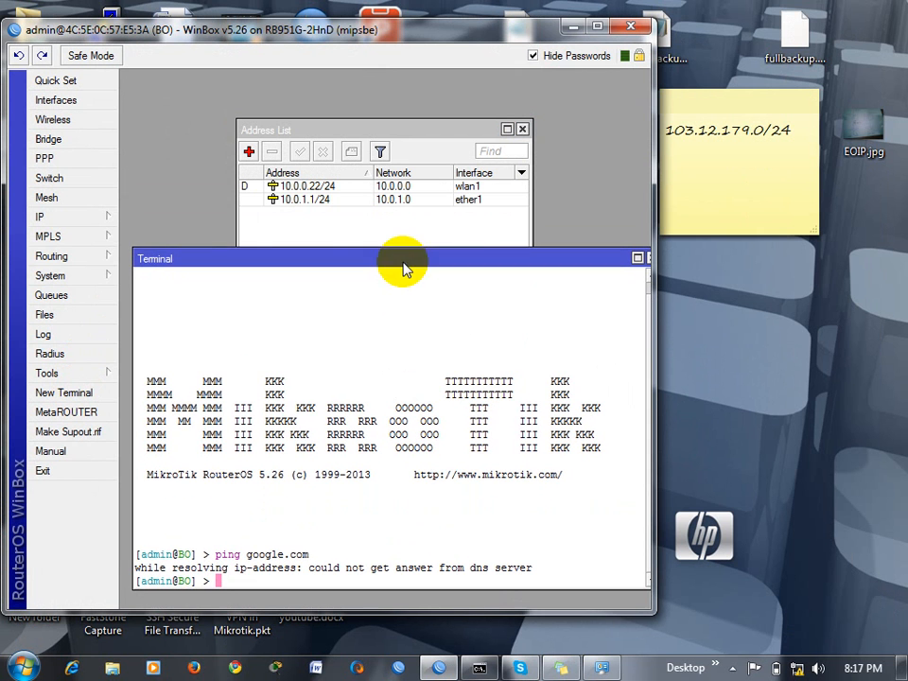
click(76, 218)
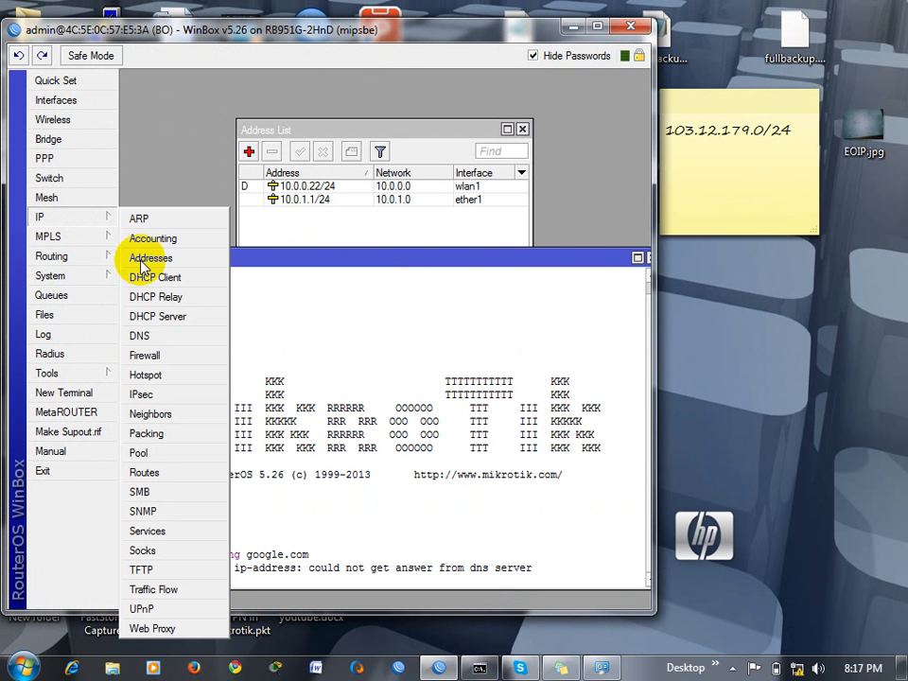
click(149, 336)
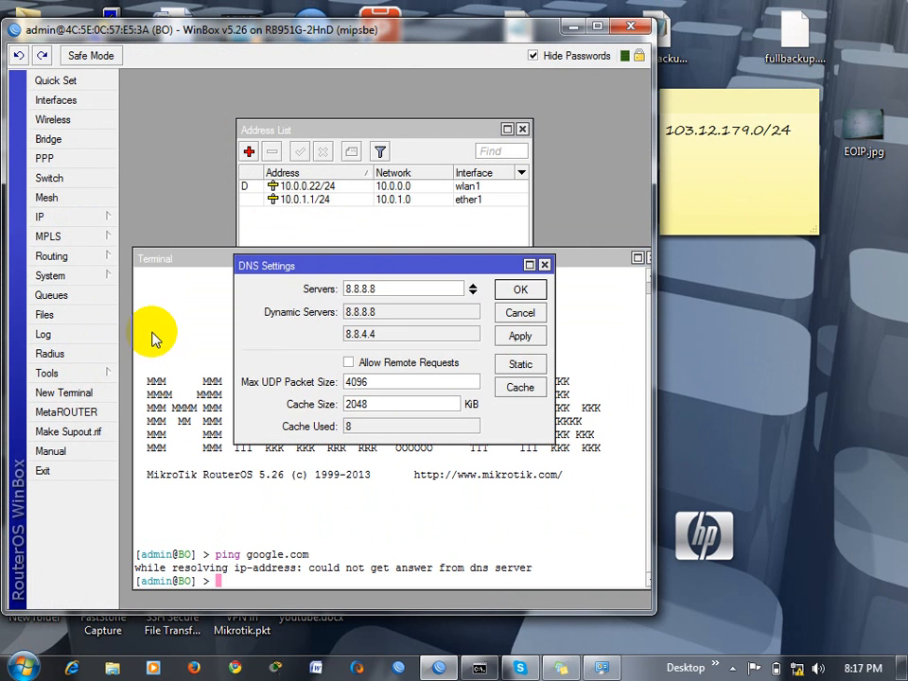
click(515, 288)
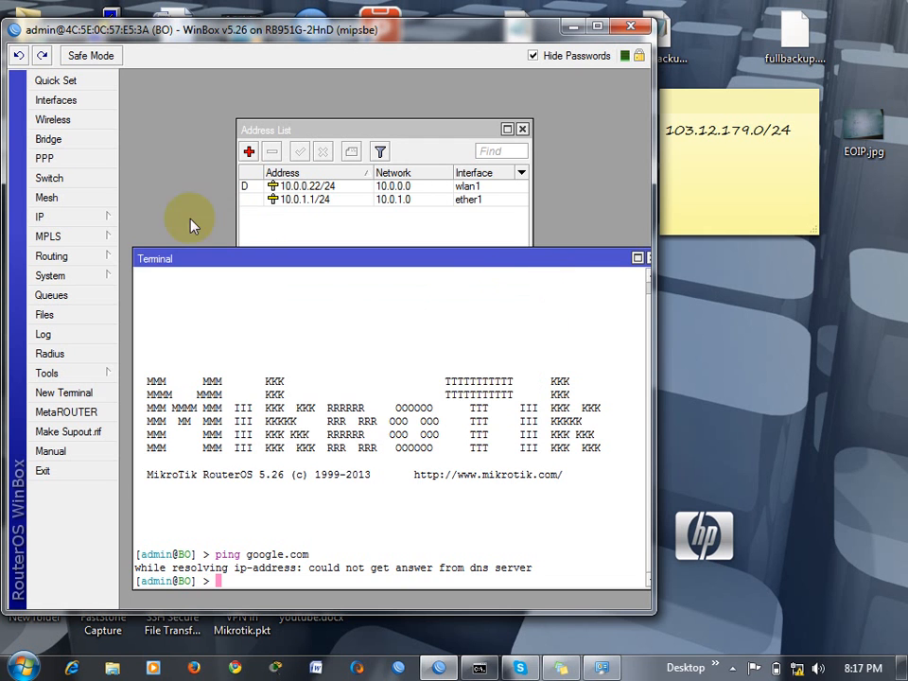
Remove the wlan1 entry from the router's DHCP client list.
click(79, 218)
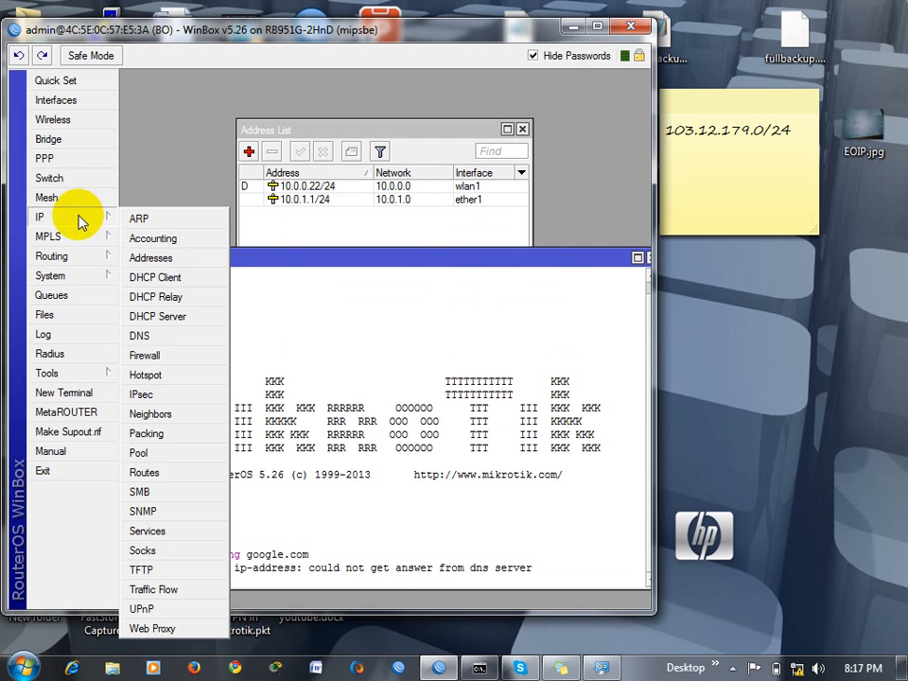
click(159, 281)
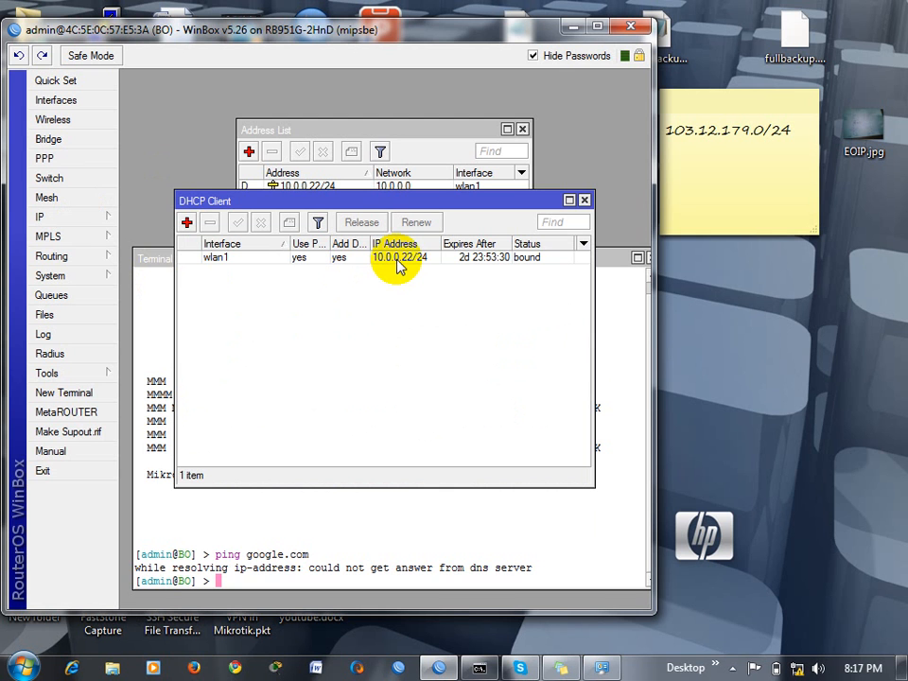
mouse_move(397, 266)
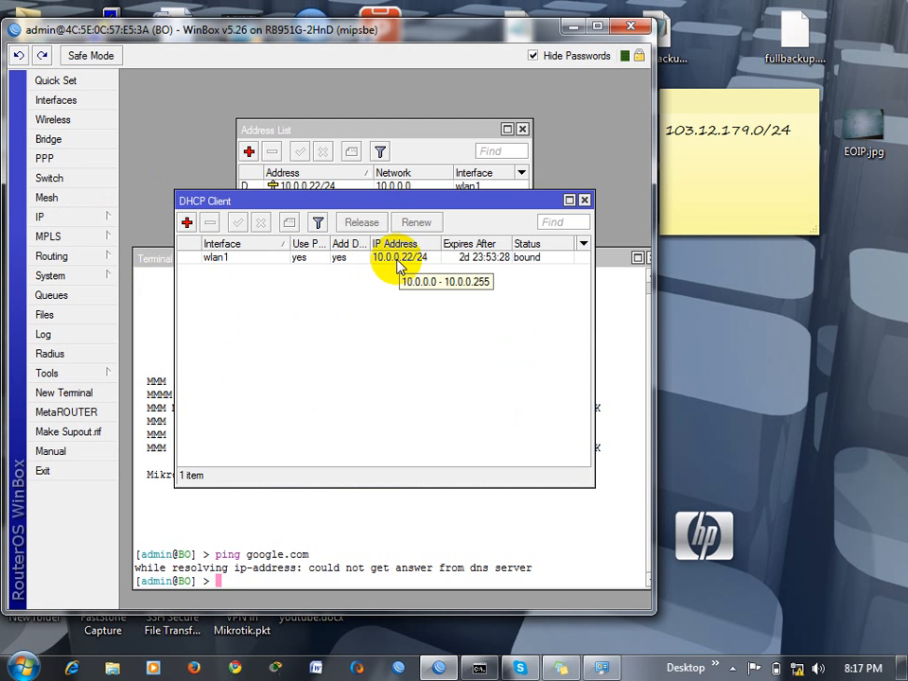
click(397, 263)
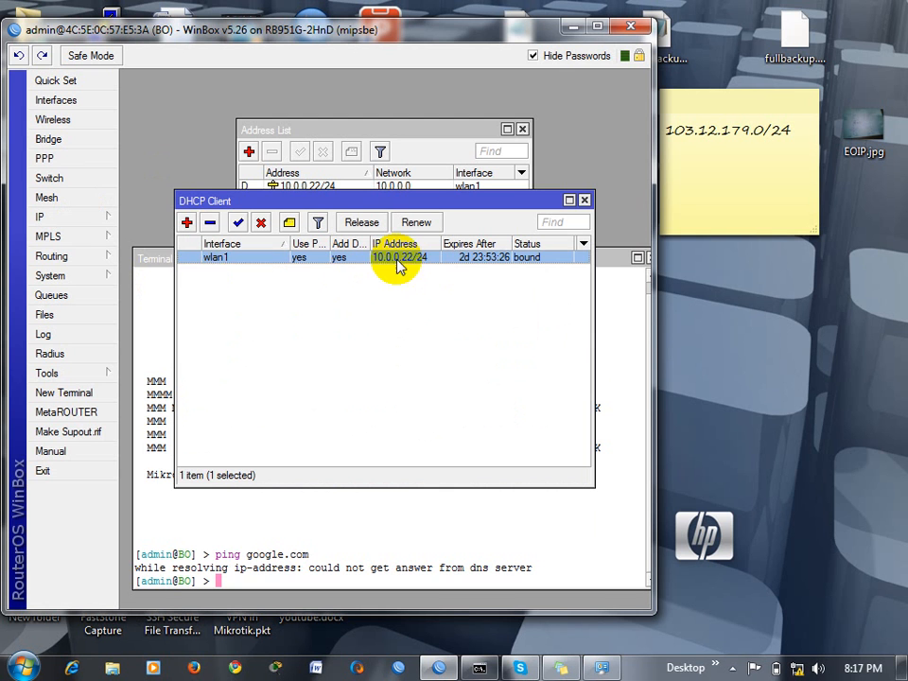
click(210, 223)
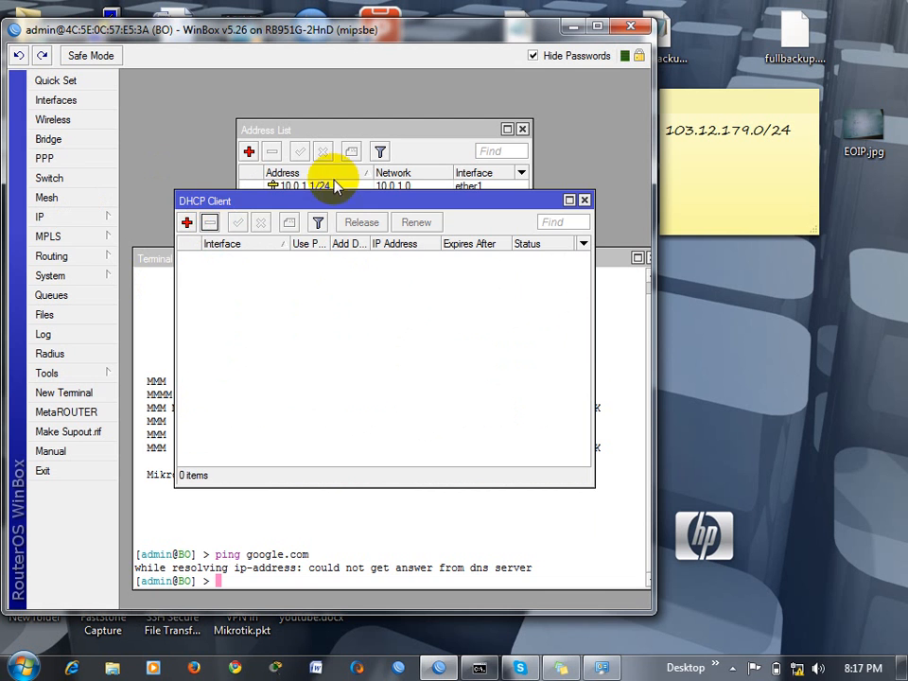
Add a new DHCP client on wlan1, keeping peer DNS, peer NTP and the default route enabled.
drag(336, 201, 336, 261)
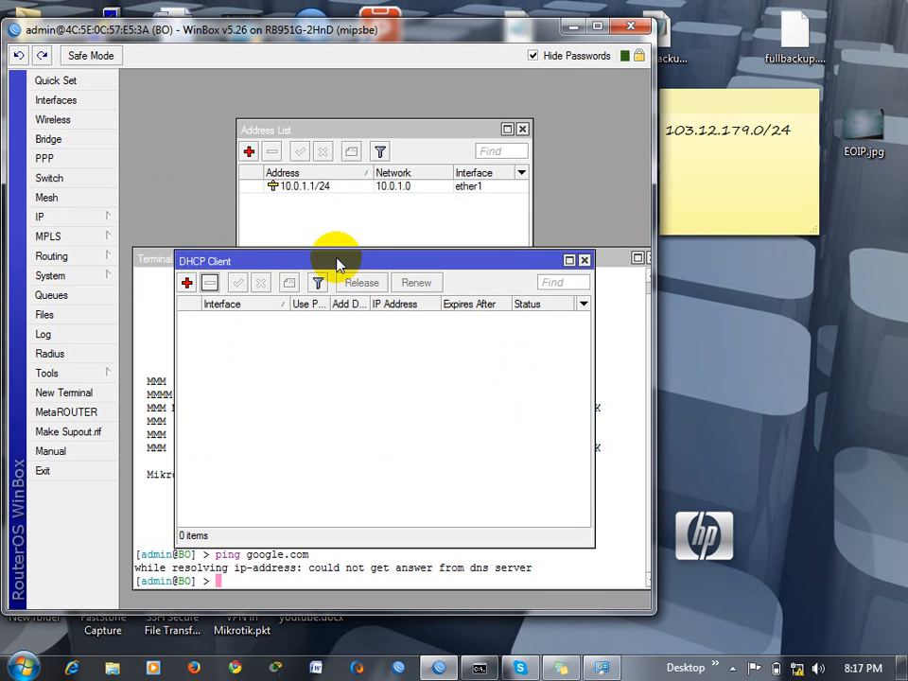
click(186, 284)
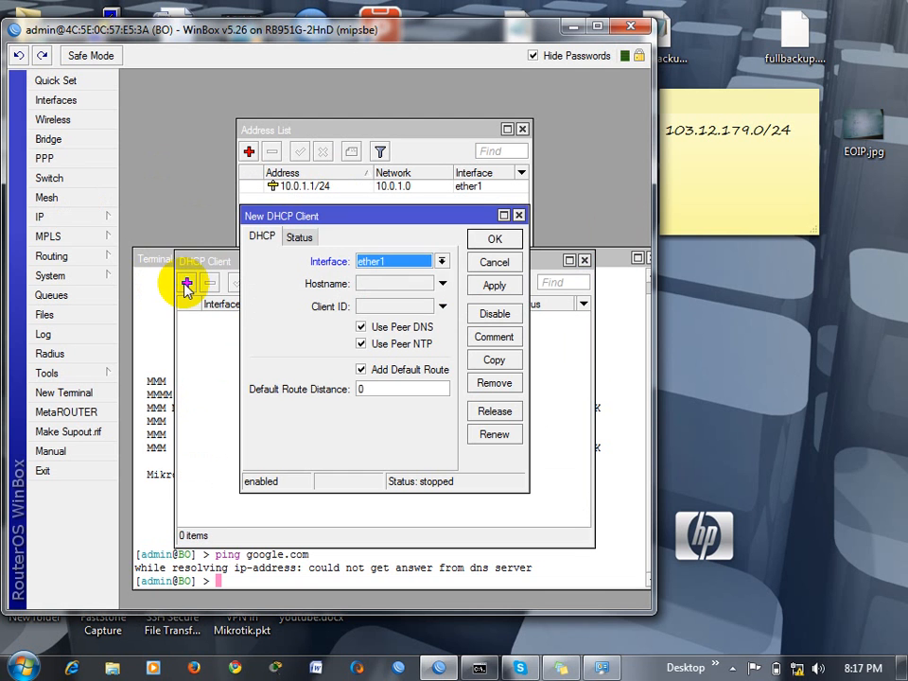
click(442, 263)
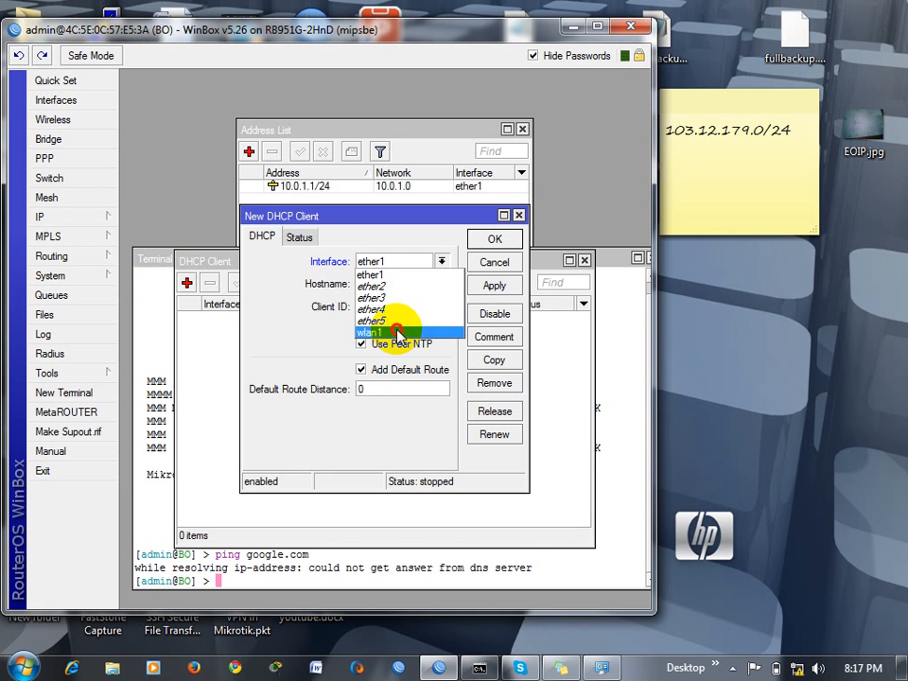
click(399, 331)
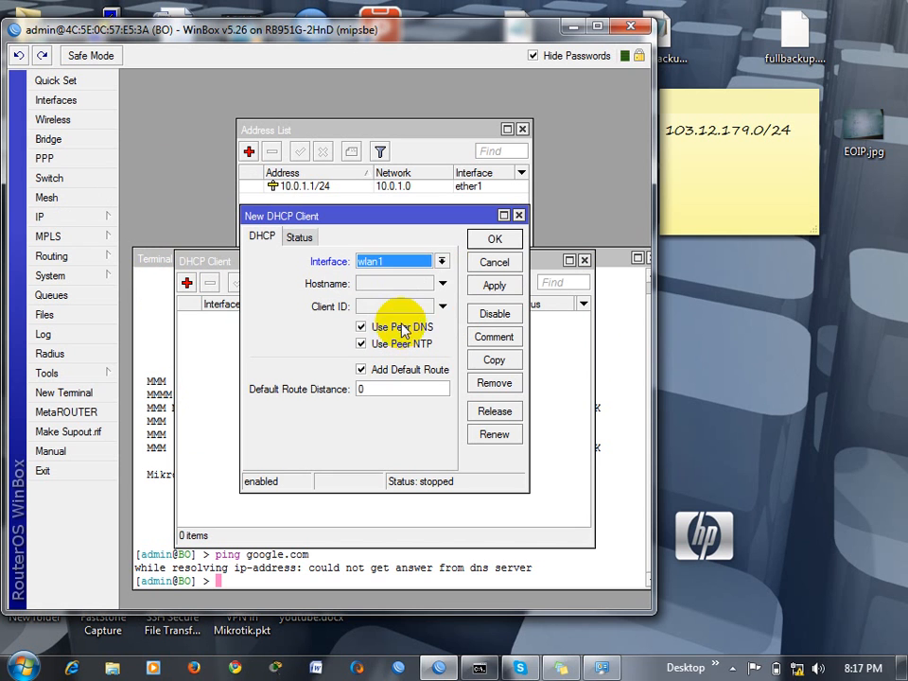
click(493, 285)
click(492, 242)
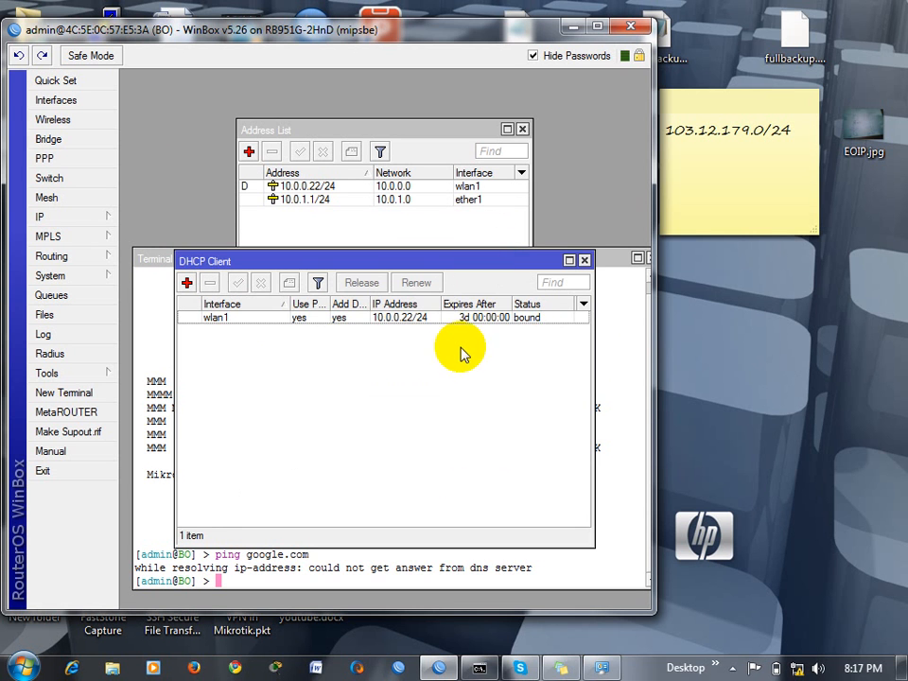
Repeat the google.com ping from another new router terminal.
click(87, 395)
key(Up)
key(Return)
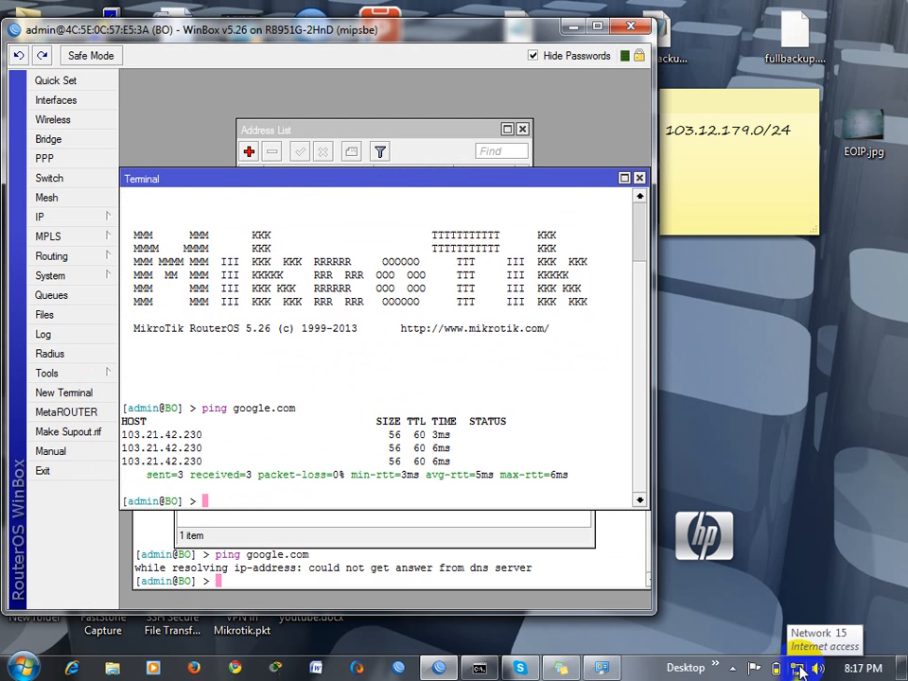
Repeat the continuous ping to google.com from the PC's Command Prompt, and stop it after a few replies.
click(480, 667)
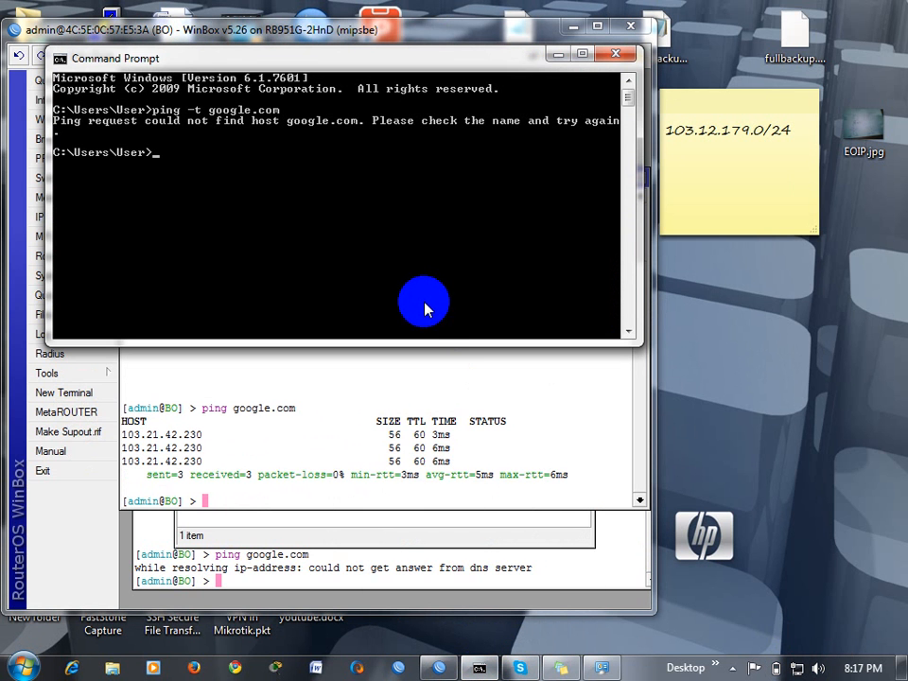
key(Up)
key(Return)
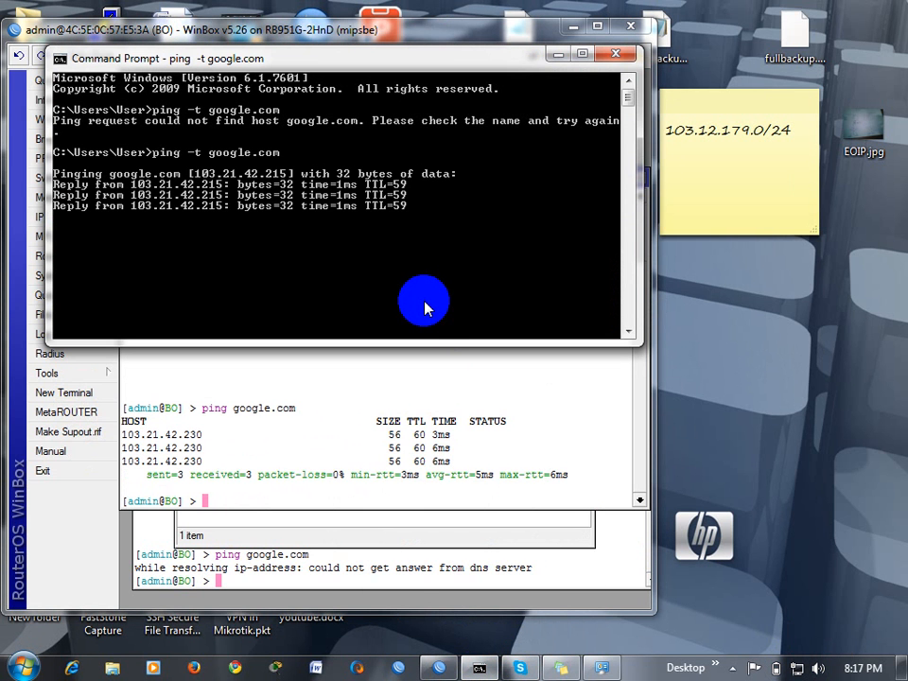
key(ctrl+c)
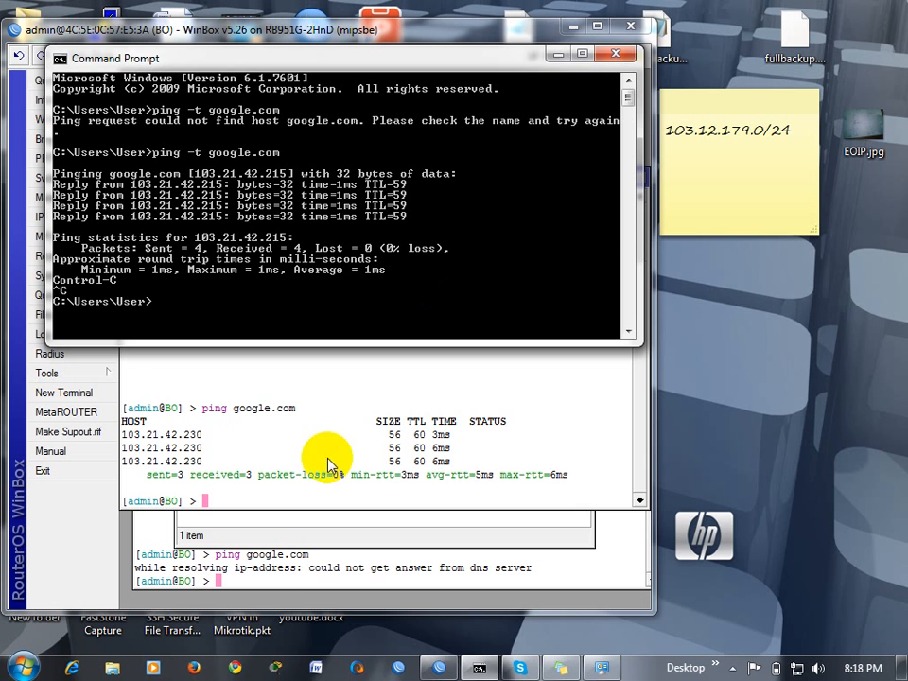
Switch to Cisco Packet Tracer and place two 2811 routers side by side on the workspace.
click(277, 668)
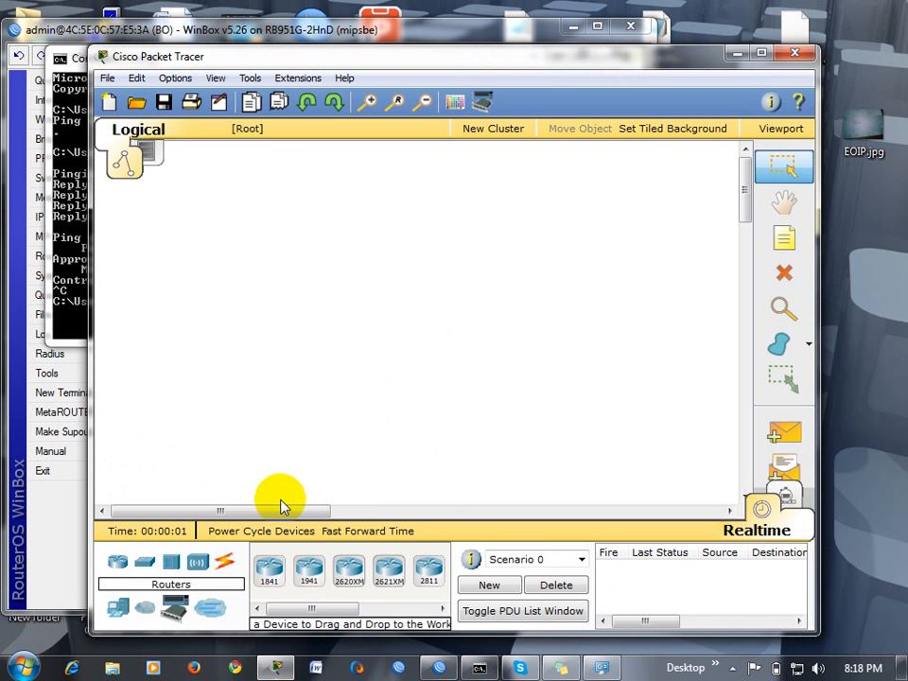
click(426, 571)
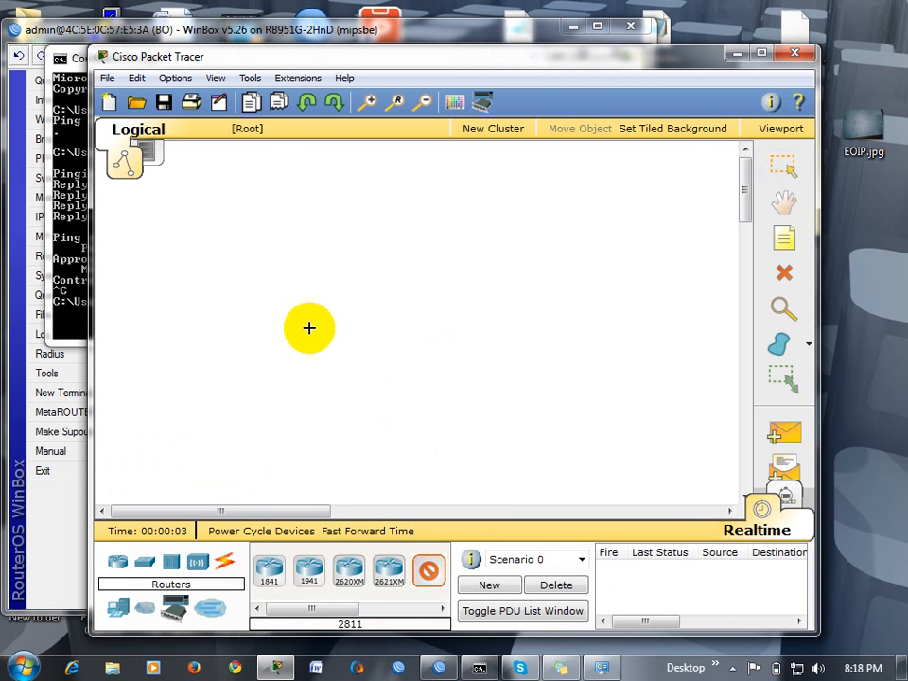
click(292, 262)
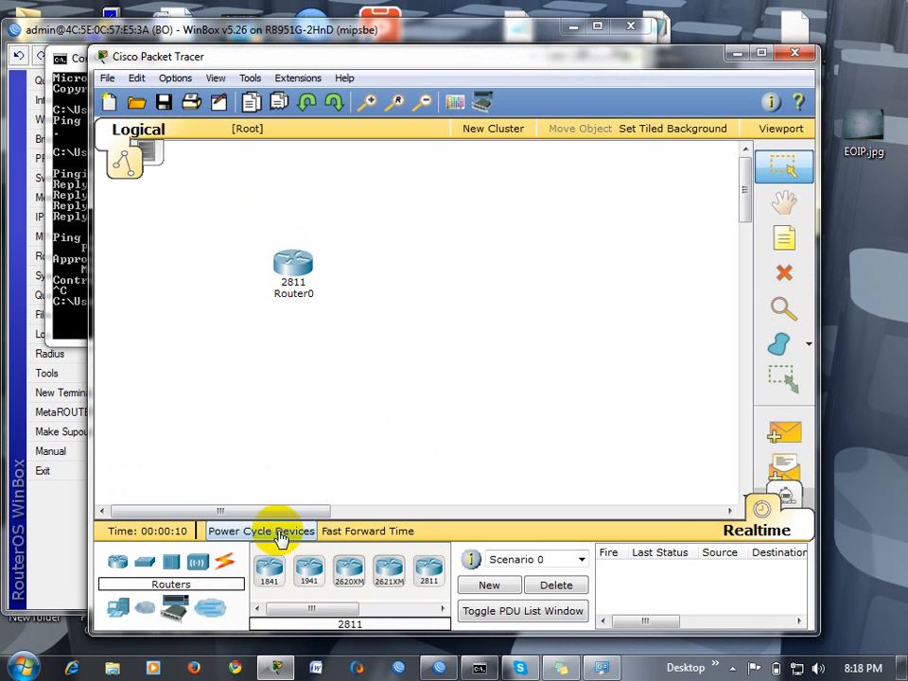
click(430, 571)
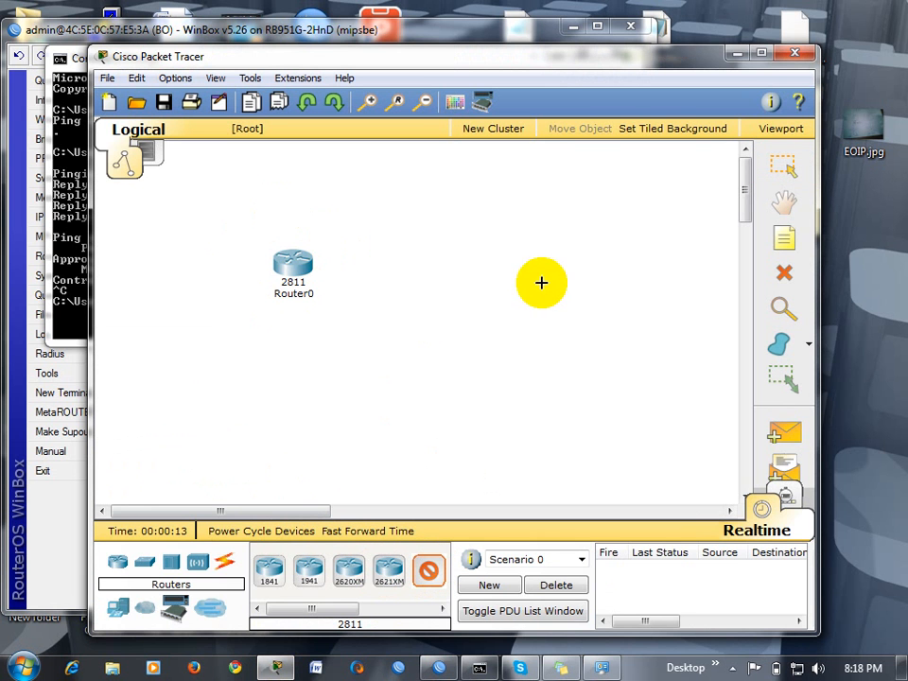
click(548, 274)
Link Router0 to Router1 using the automatically chosen connection type.
click(224, 560)
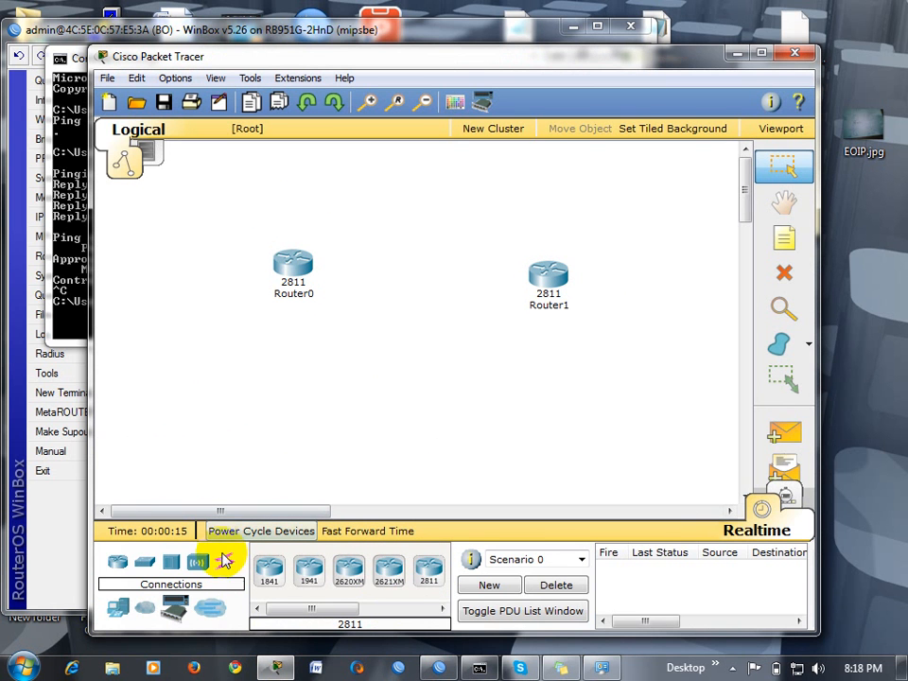
click(225, 562)
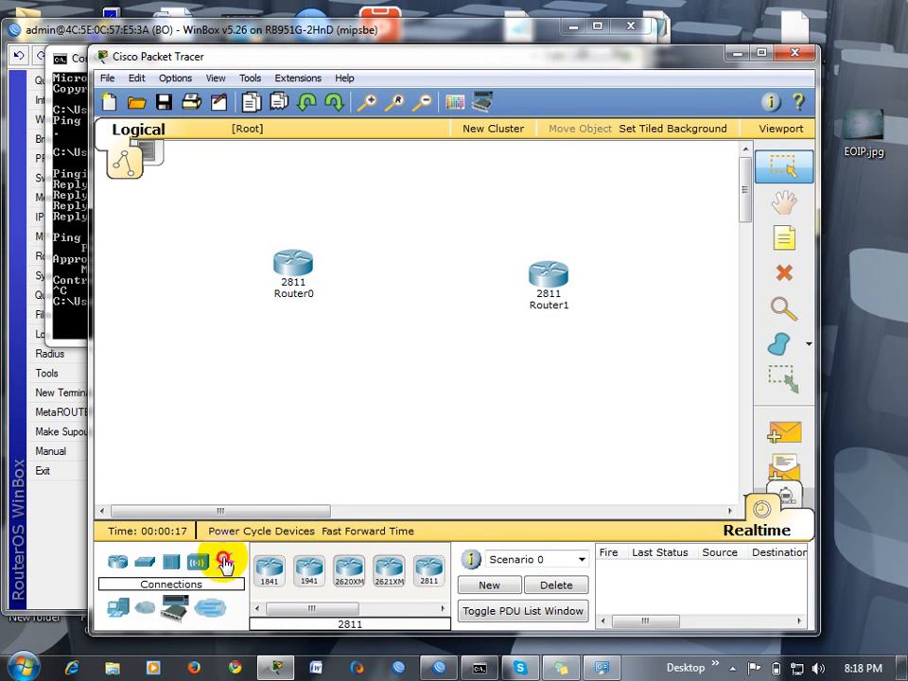
click(269, 572)
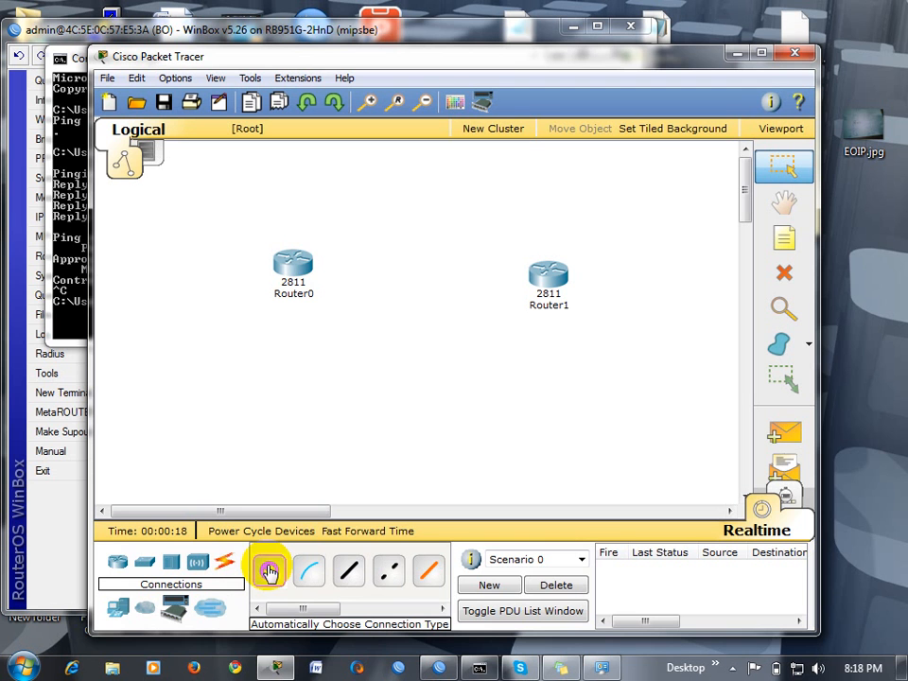
click(310, 271)
click(548, 273)
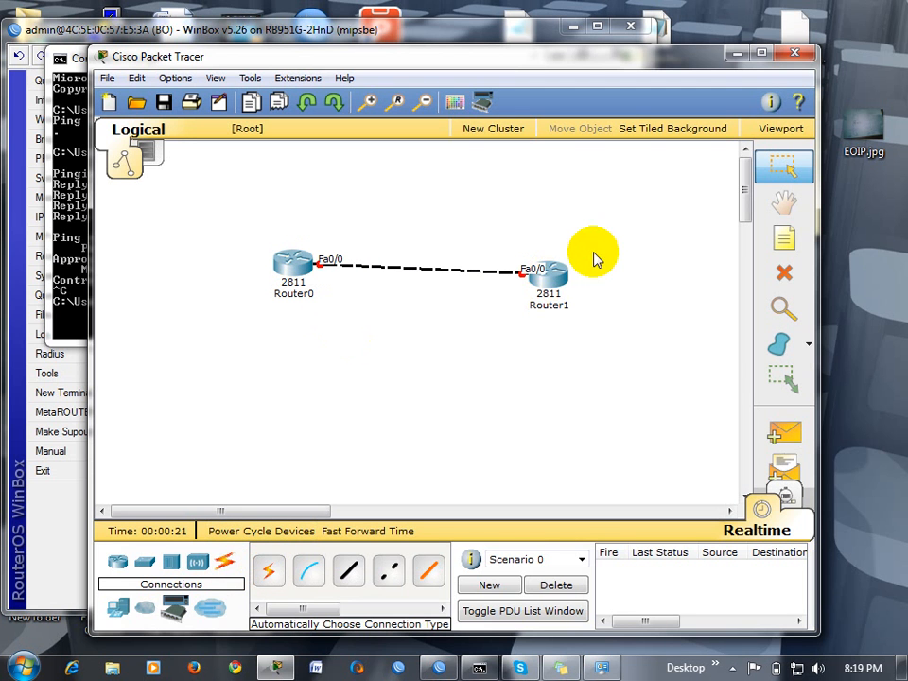
drag(526, 227, 583, 323)
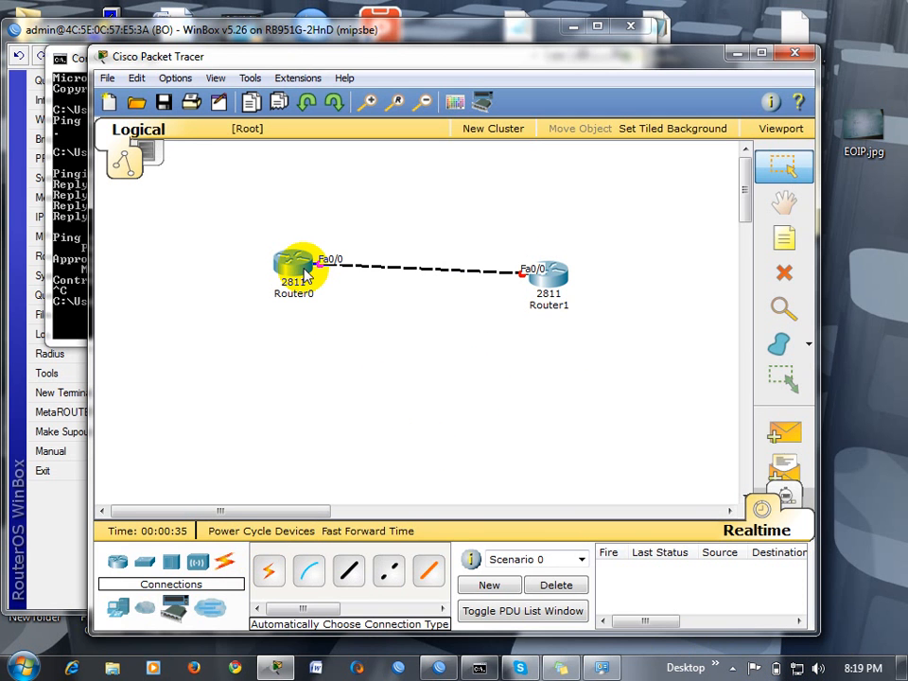
drag(494, 224, 588, 327)
click(588, 327)
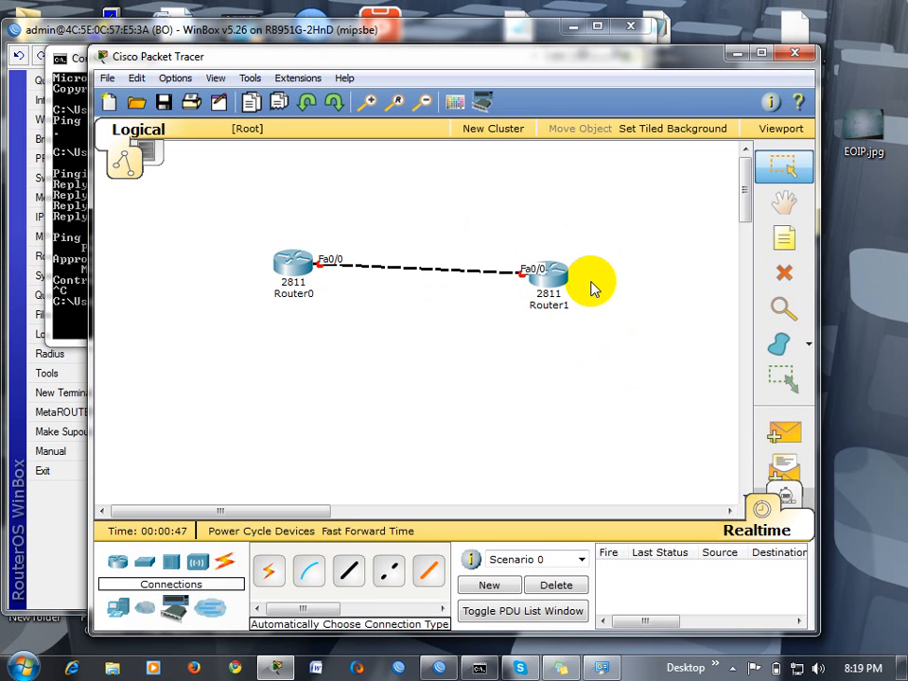
Put away Packet Tracer and Command Prompt, and dismiss the WinBox connection error.
click(737, 54)
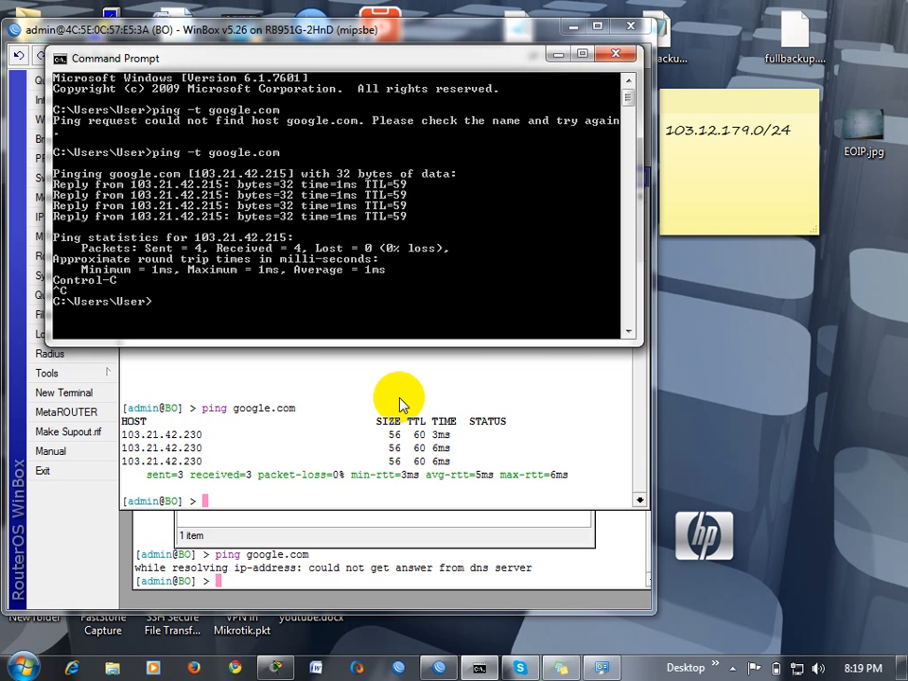
key(alt+Tab)
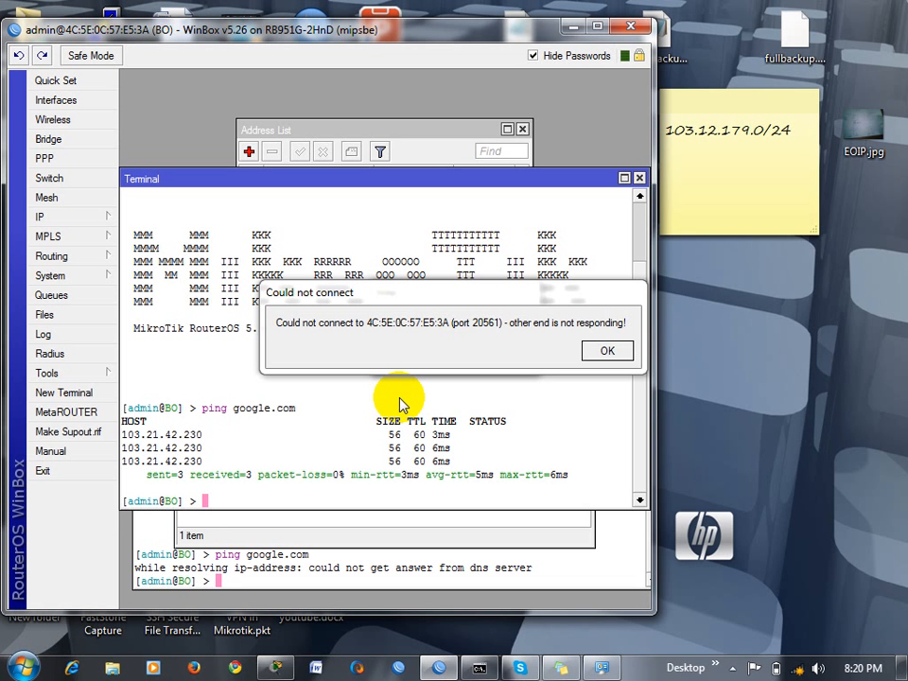
click(603, 353)
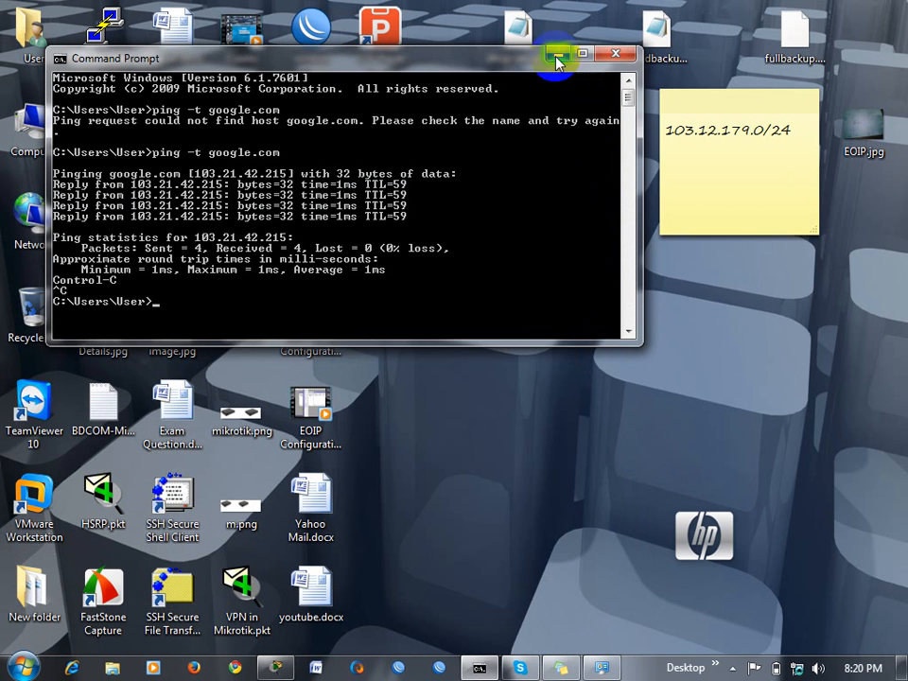
click(556, 54)
Launch WinBox again, refresh the neighbor list and connect to the RB750 router as admin.
double_click(312, 26)
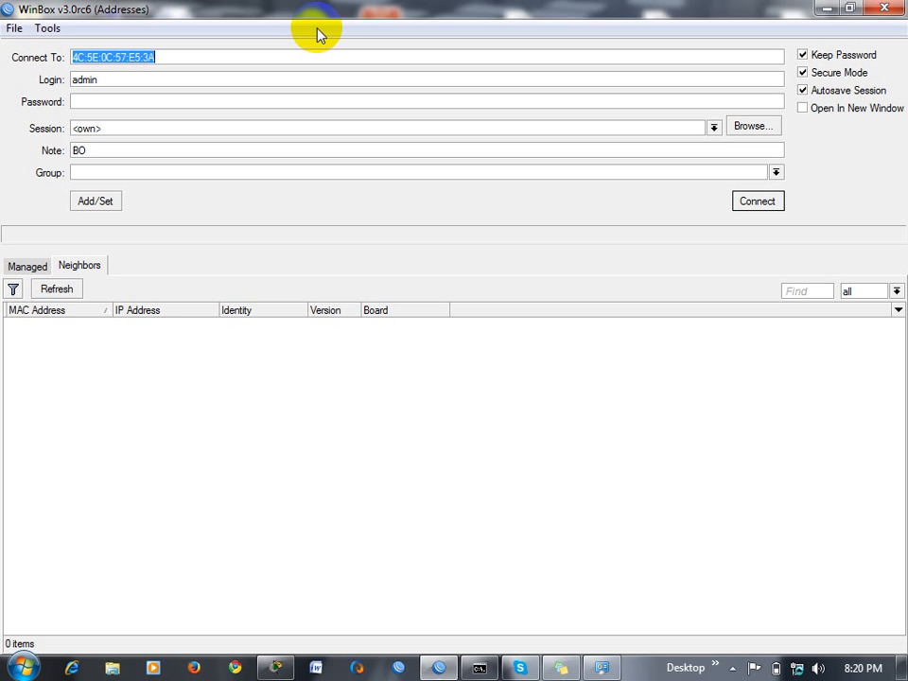
click(70, 294)
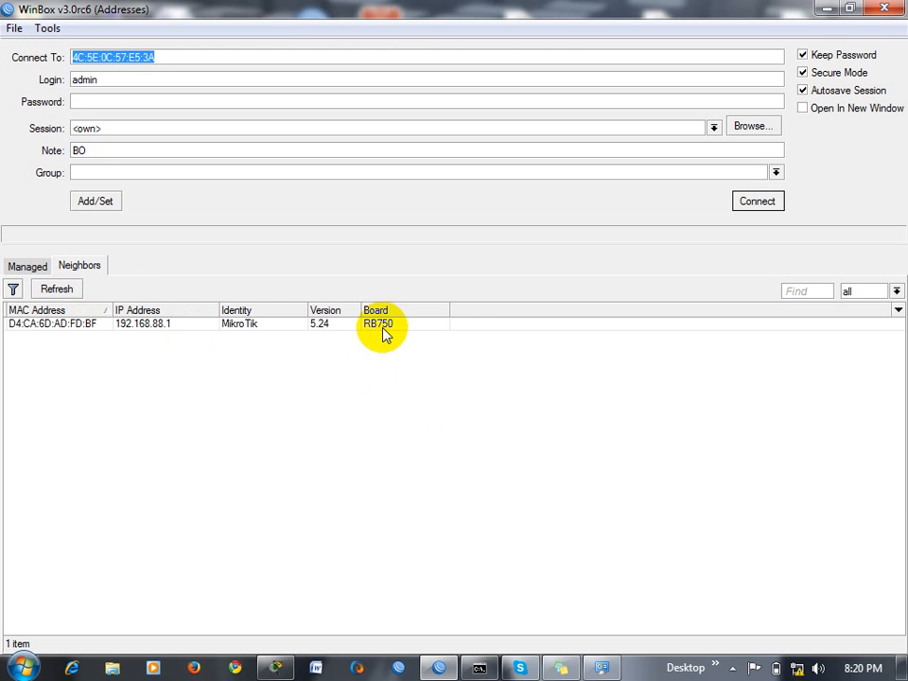
click(78, 328)
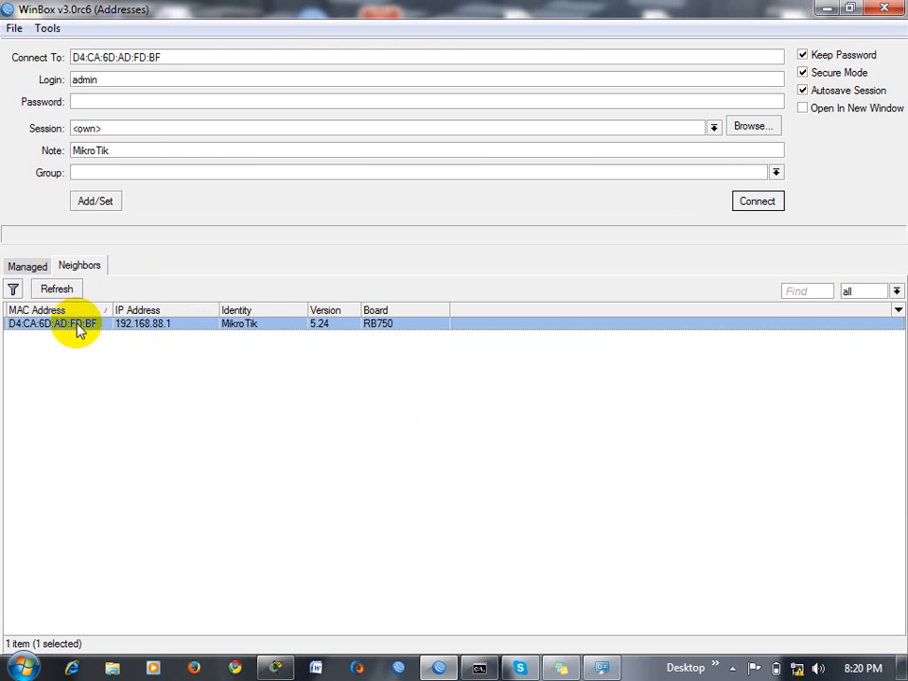
click(749, 201)
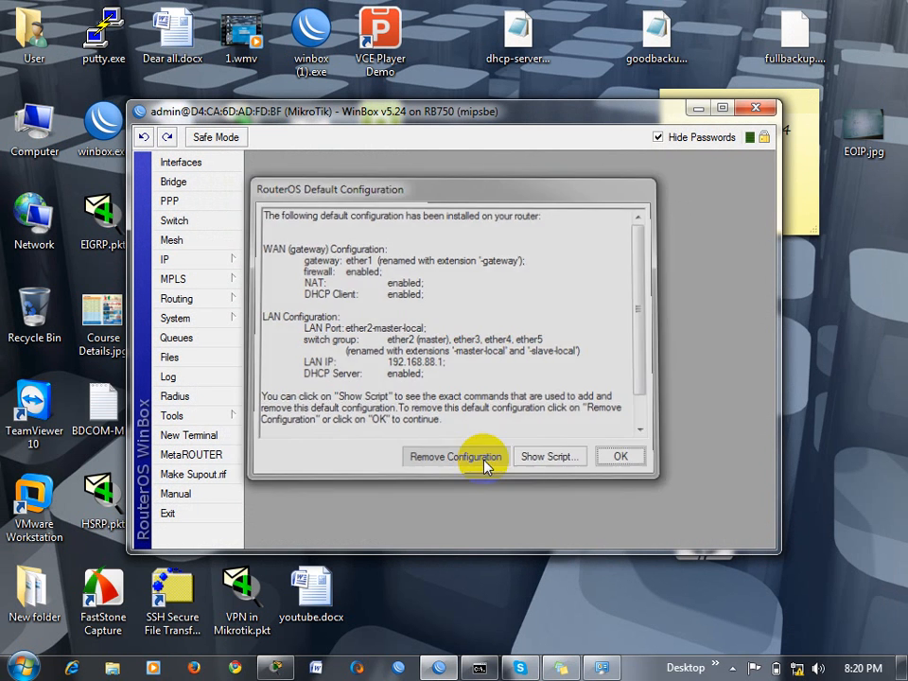
Remove the RB750's default configuration and try to open its IP address list.
click(482, 457)
double_click(576, 111)
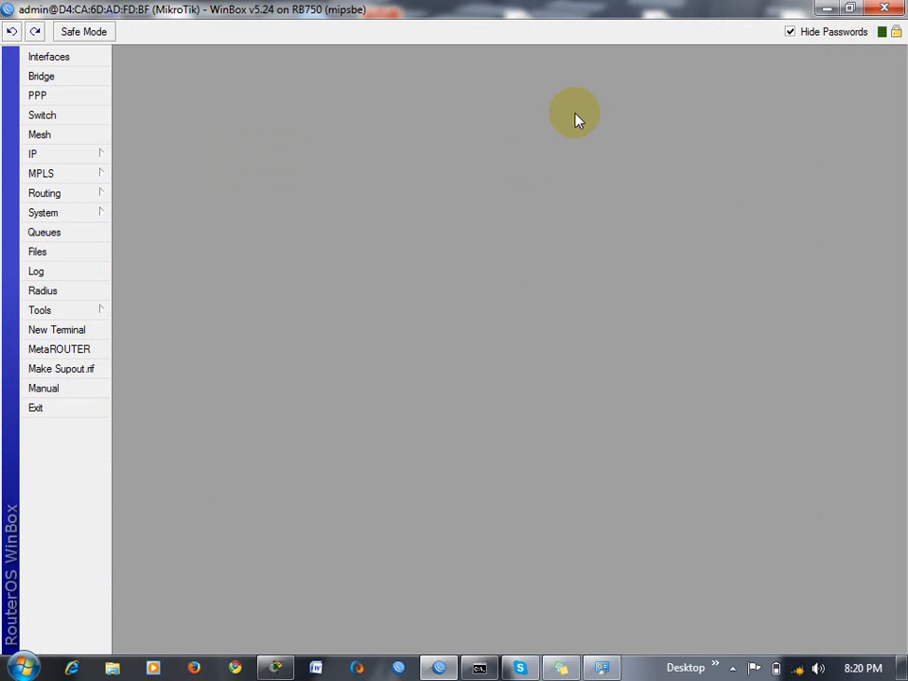
click(68, 151)
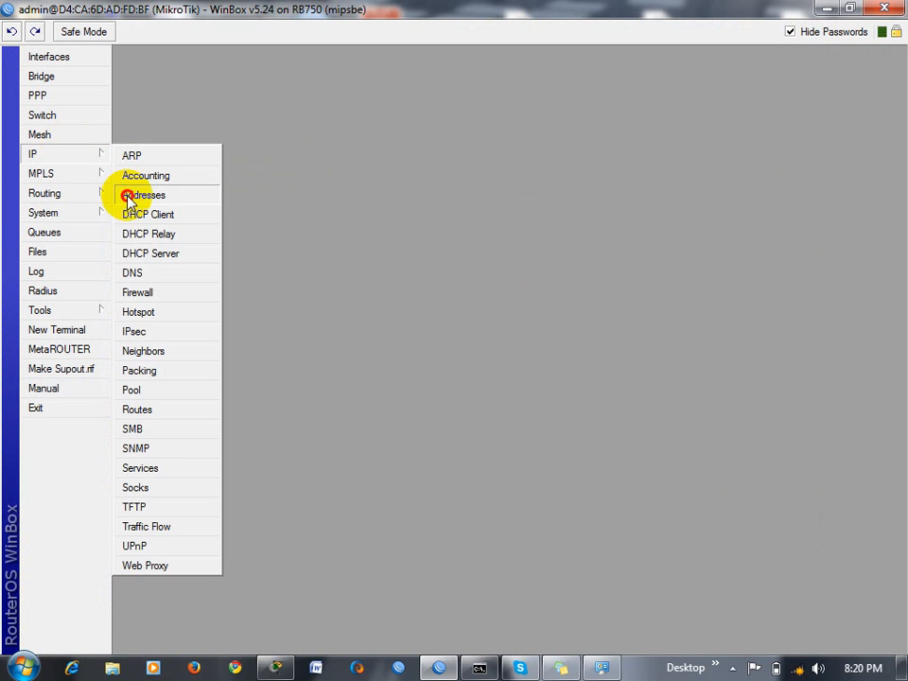
click(127, 196)
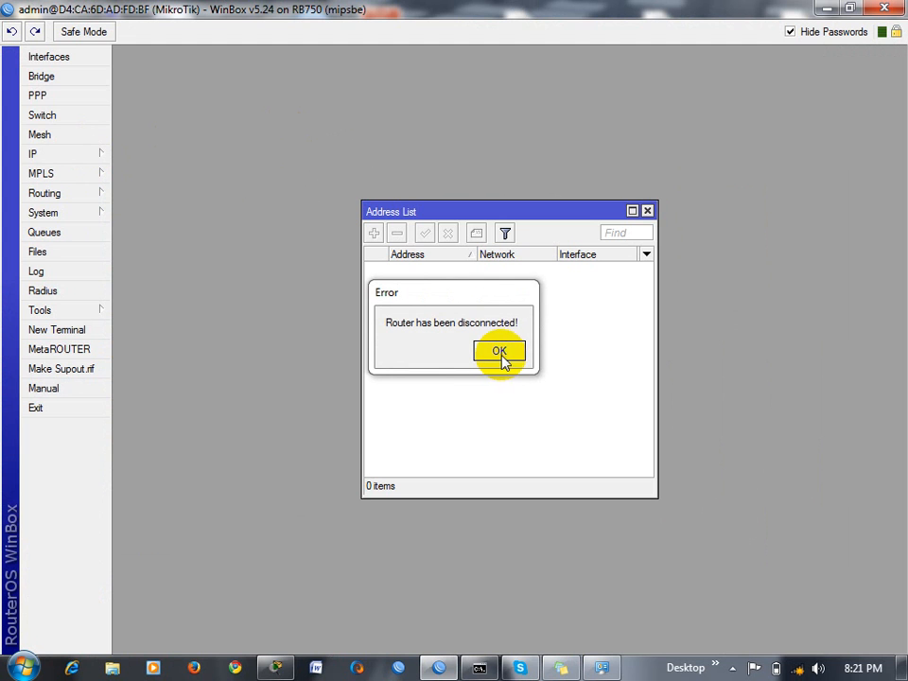
click(498, 352)
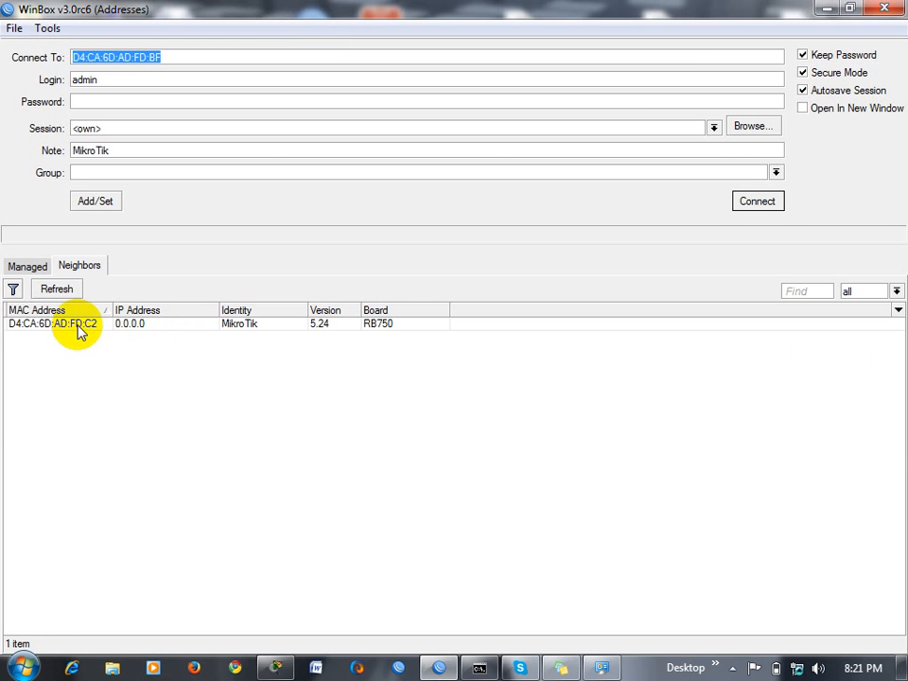
Reconnect to the RB750 by its MAC address and review ether1 in its interface list.
click(79, 327)
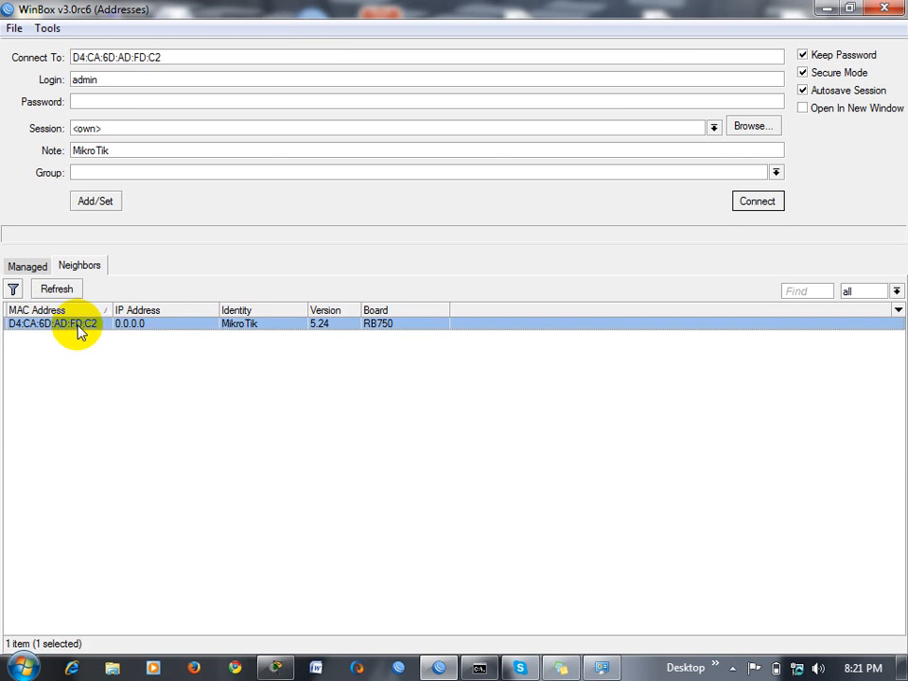
click(754, 202)
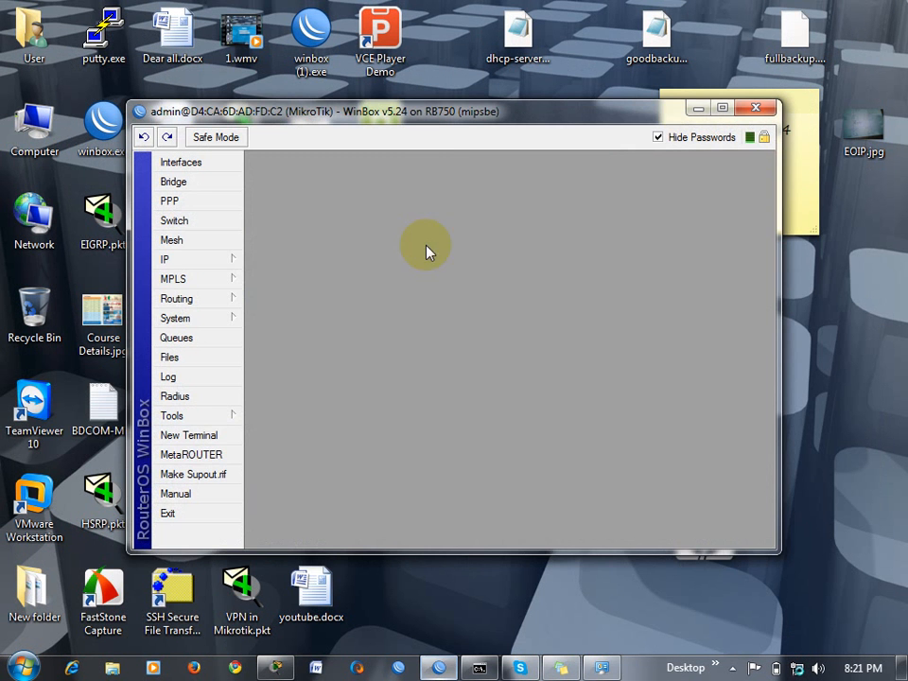
double_click(446, 112)
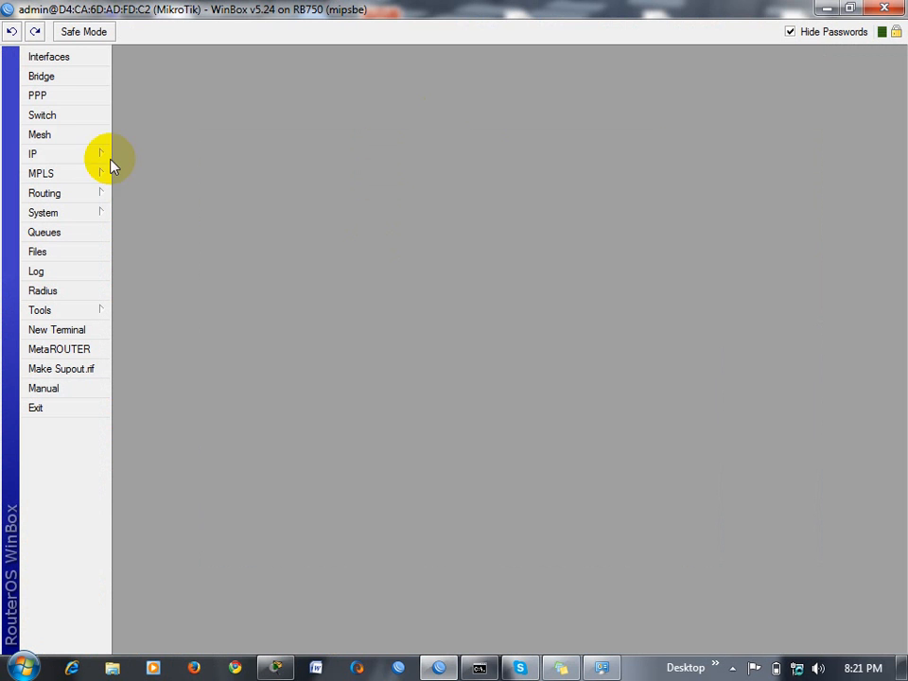
click(42, 57)
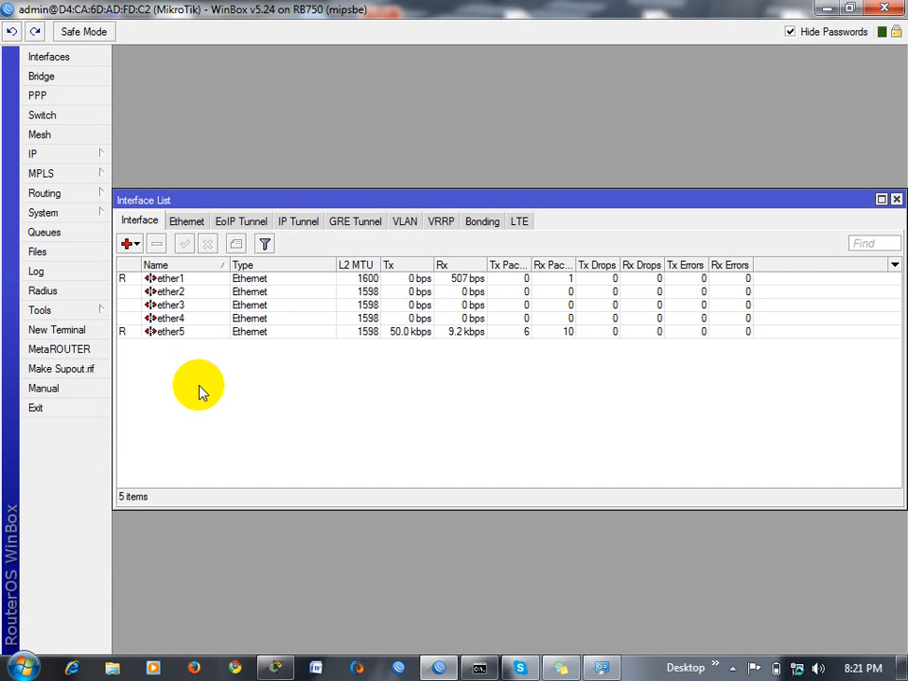
click(173, 280)
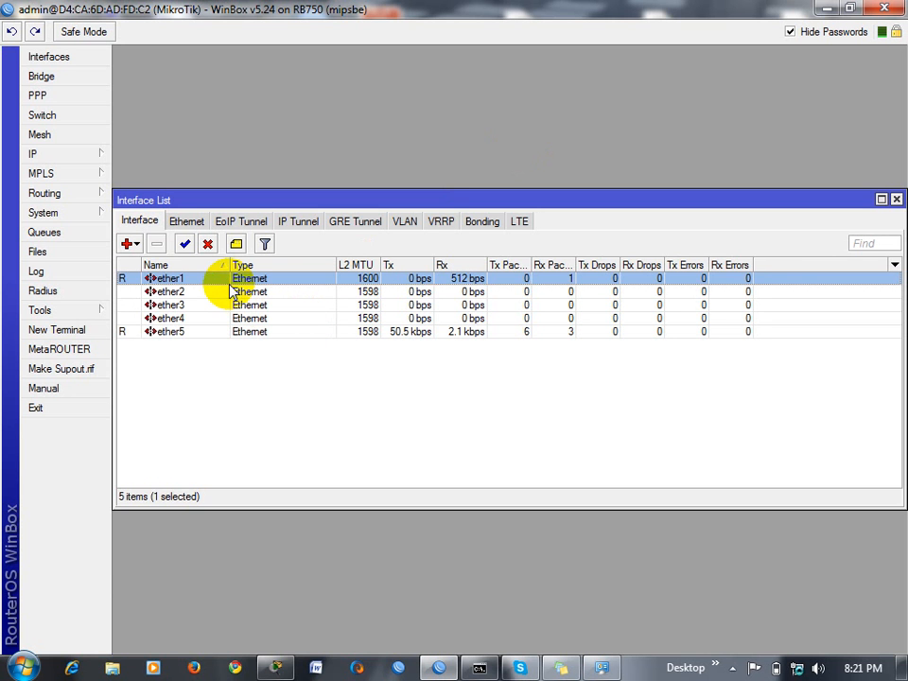
Add the IP address 10.0.1.3/24 to the ether1 interface of the RB750.
click(89, 160)
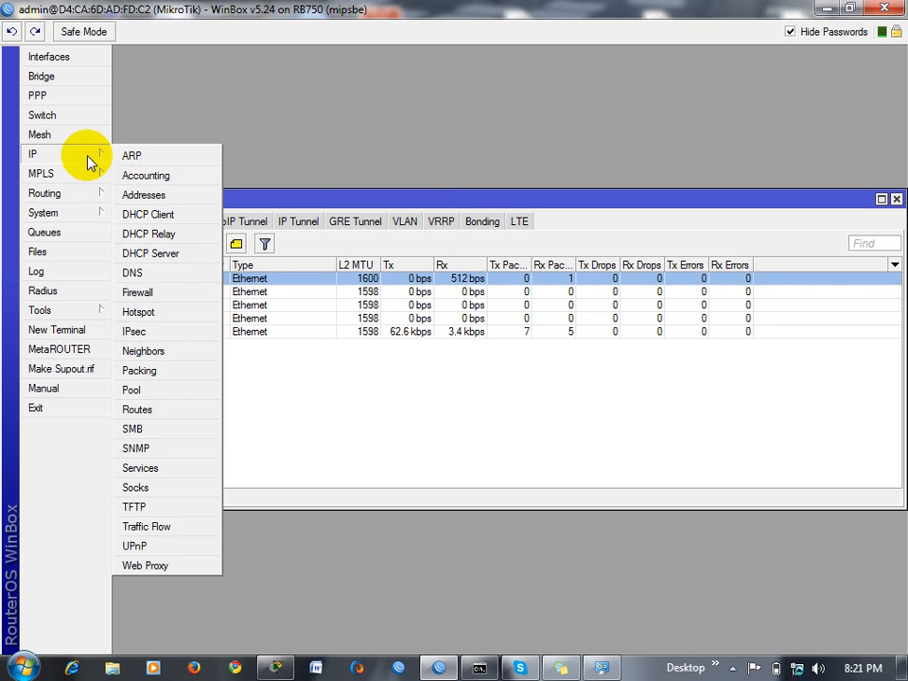
click(149, 201)
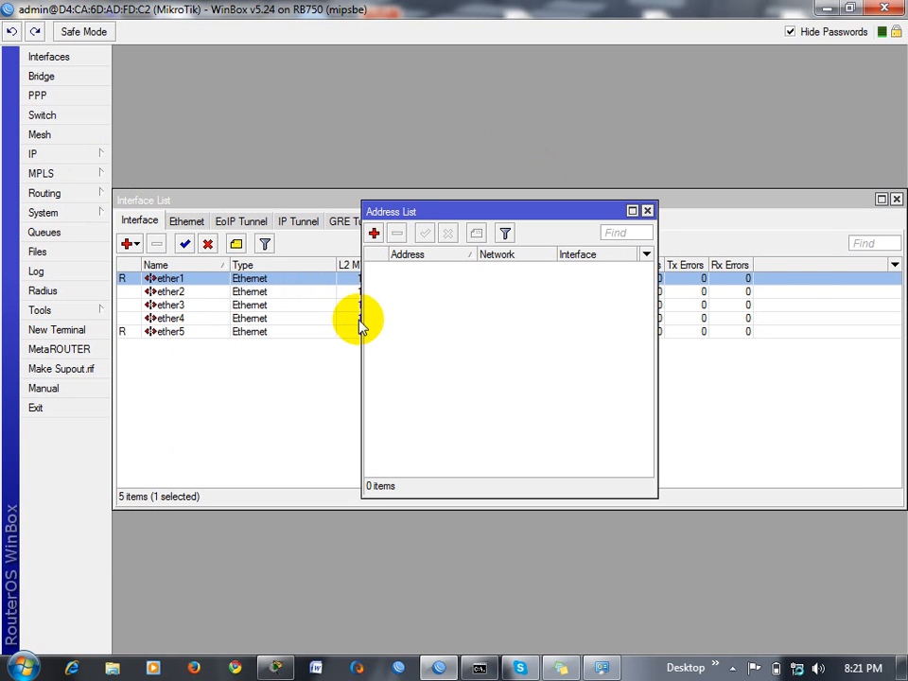
click(373, 233)
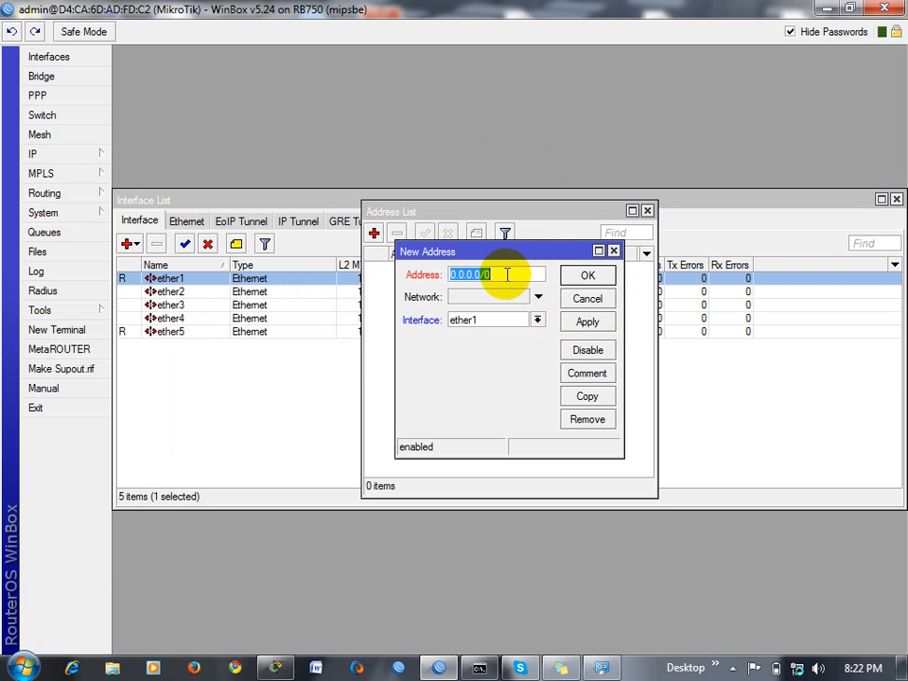
text(10)
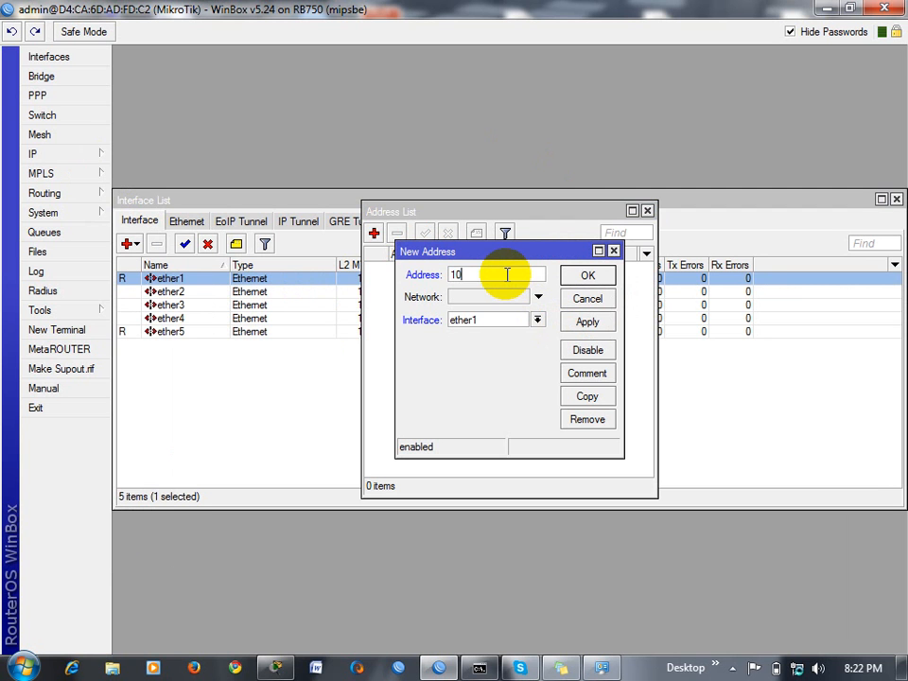
text(.0.1.3/24)
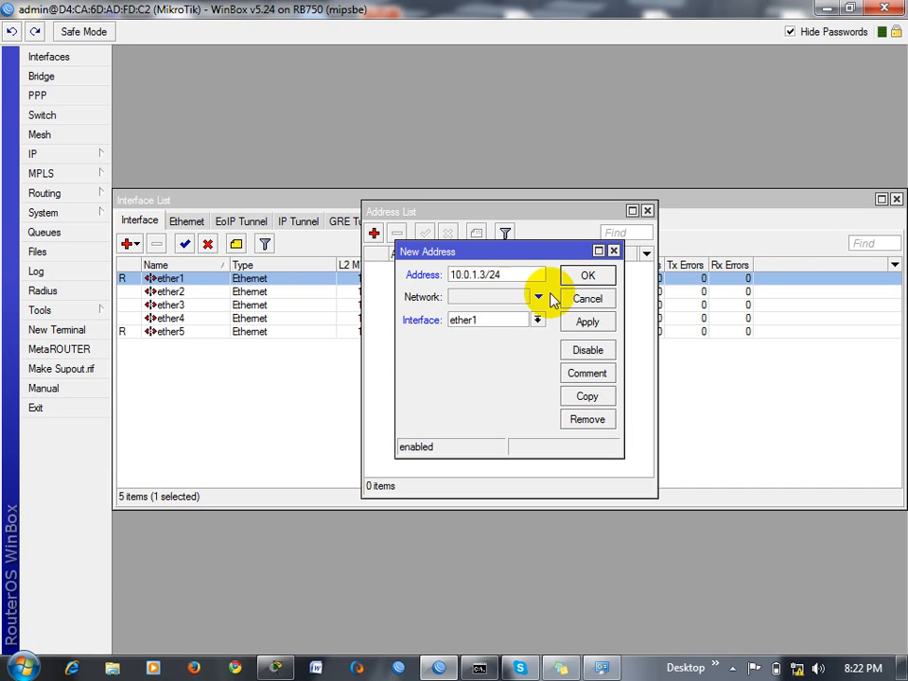
click(584, 323)
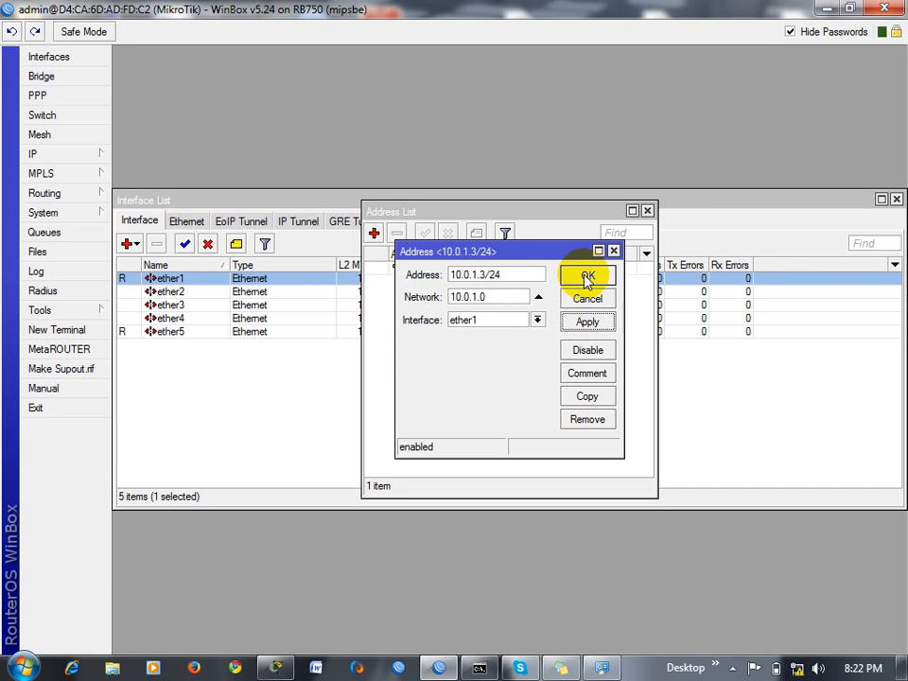
Confirm the RB750's ether1 address entry and review the network details of the PC's Local Area Connection.
click(586, 276)
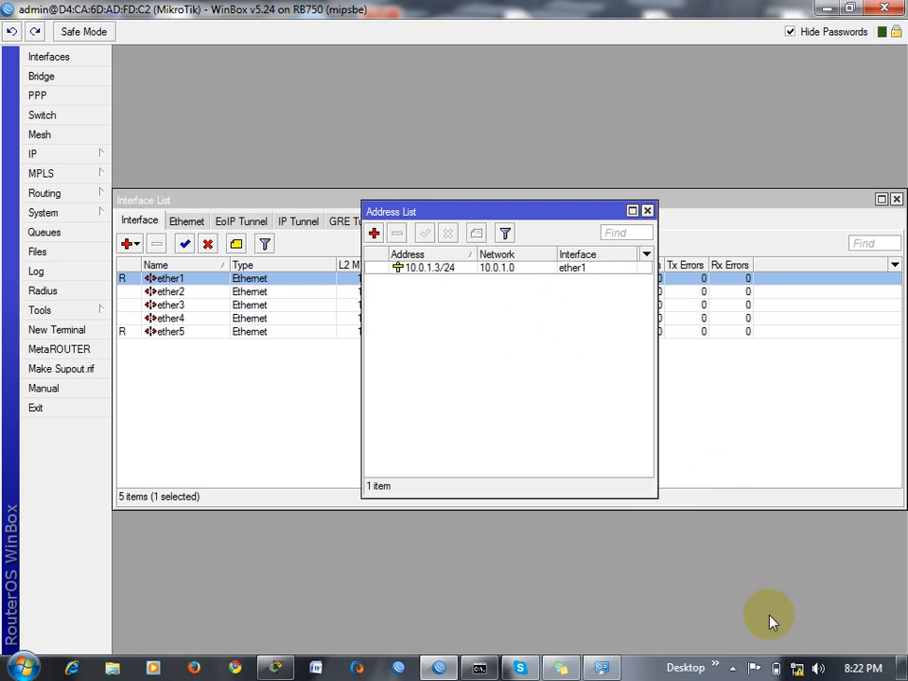
click(797, 670)
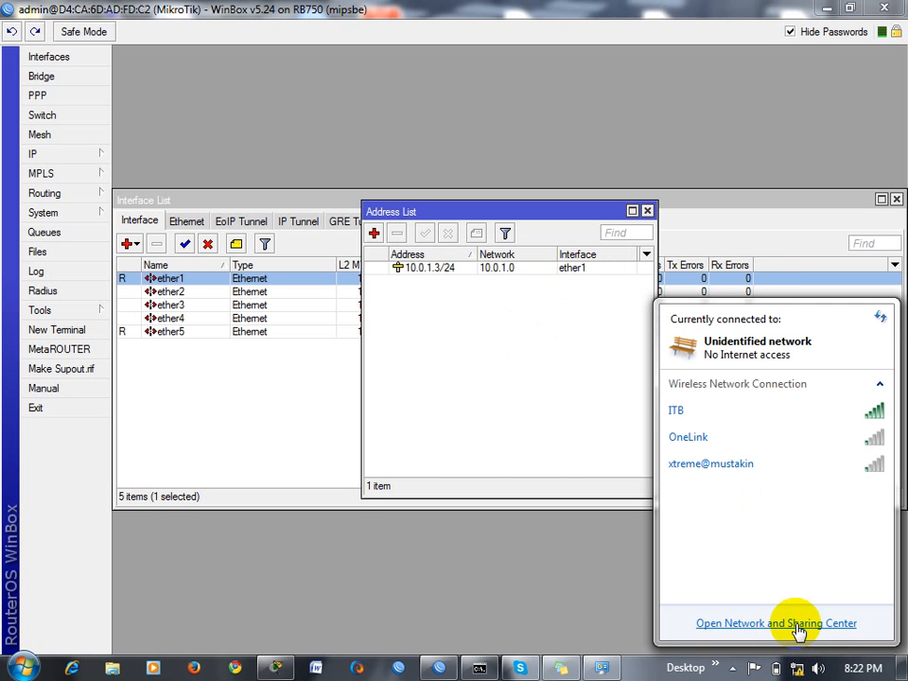
click(797, 624)
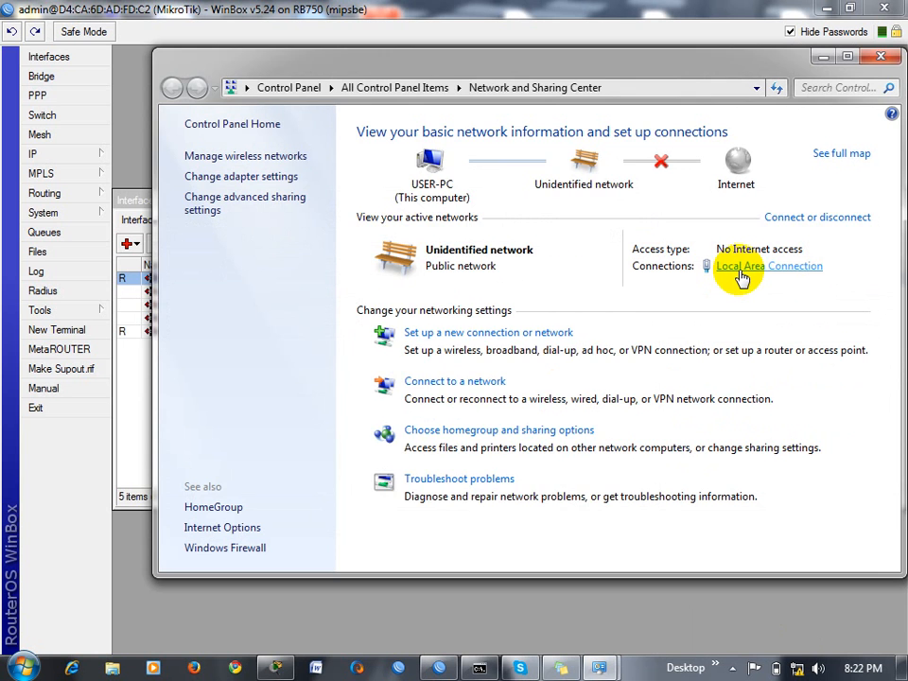
click(741, 269)
click(362, 323)
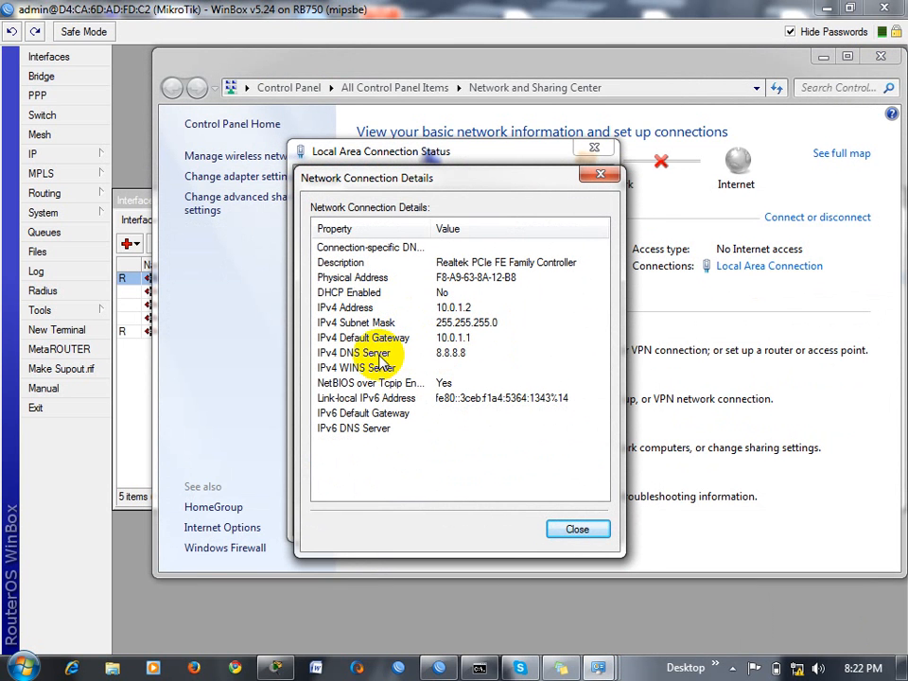
click(600, 174)
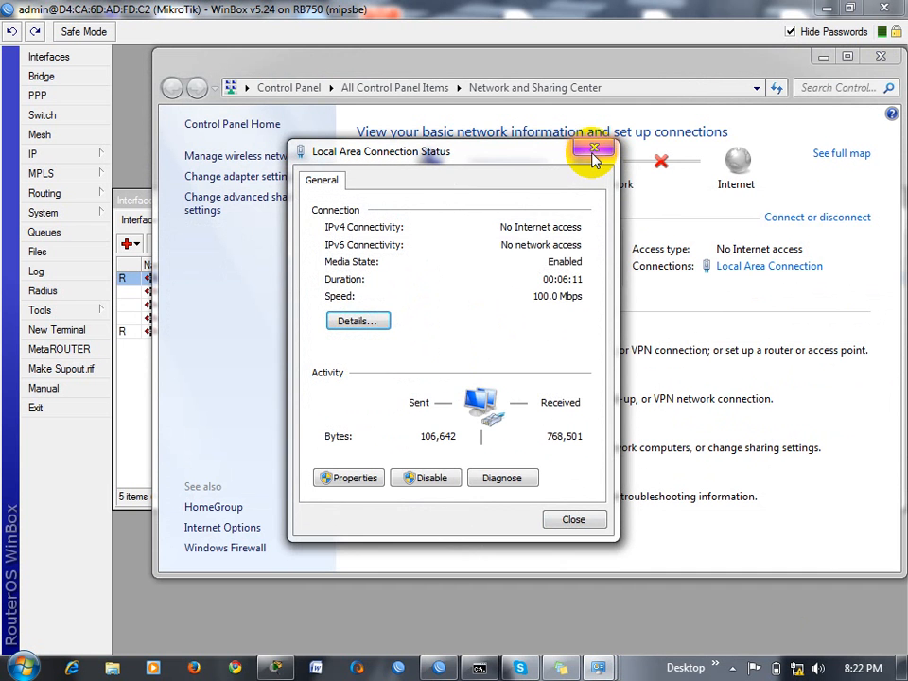
click(594, 152)
click(881, 56)
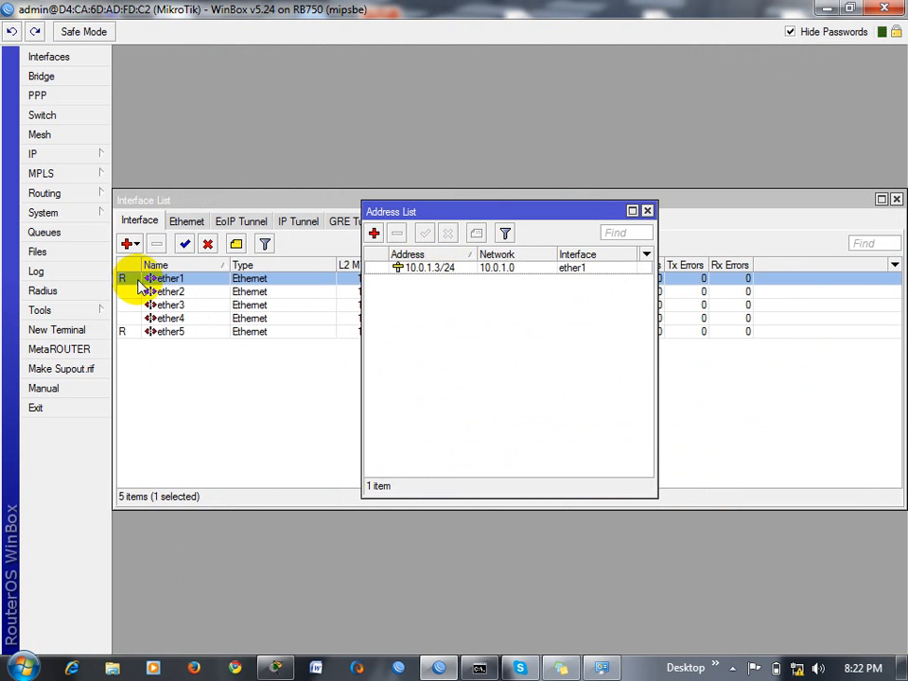
Add a default route for destination 0.0.0.0/0 with gateway 10.0.1.1 to the RB750's route list.
click(64, 155)
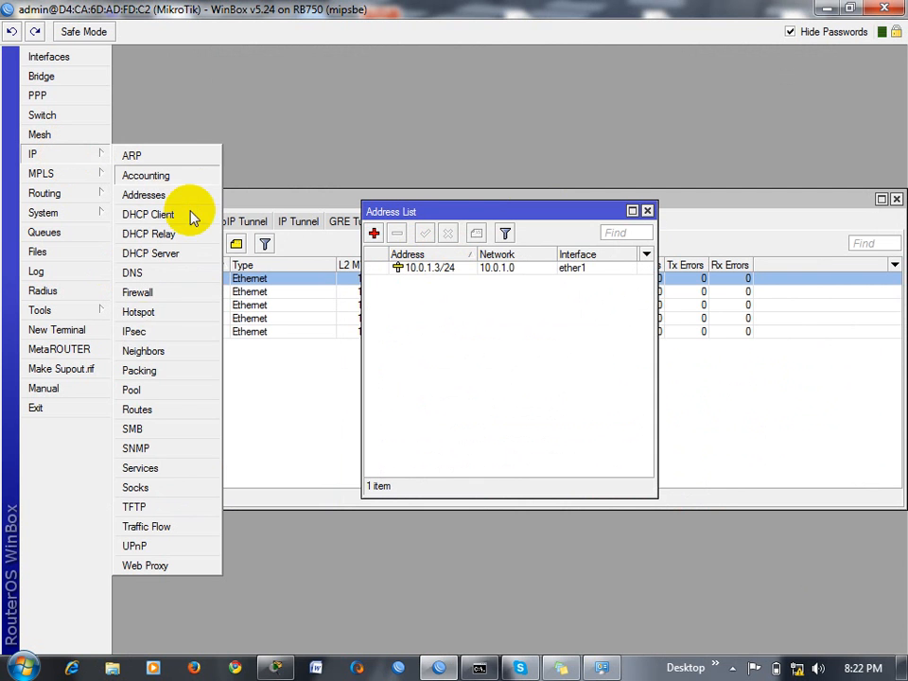
click(140, 412)
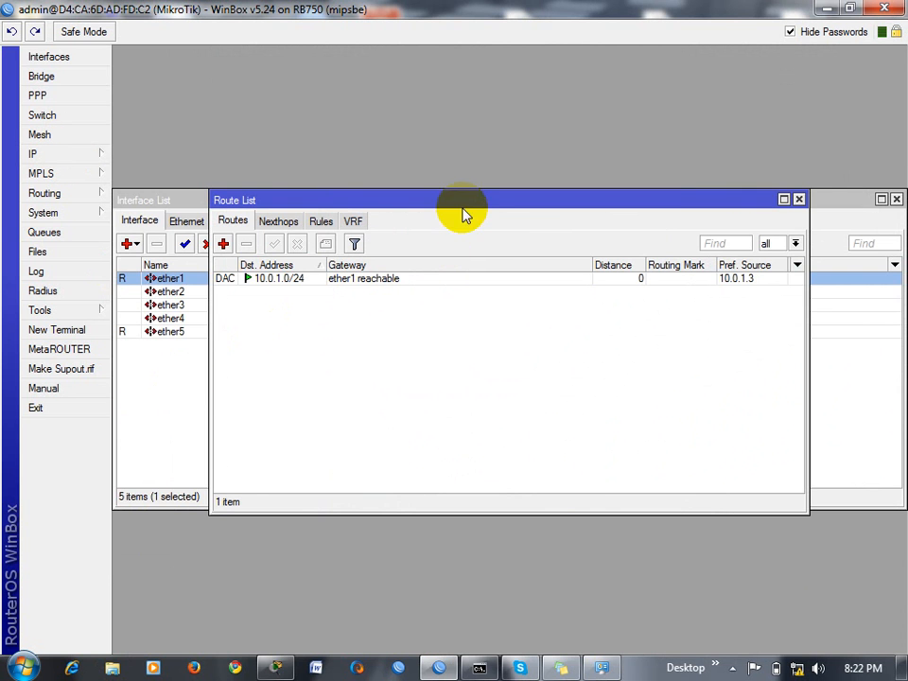
drag(462, 207, 485, 296)
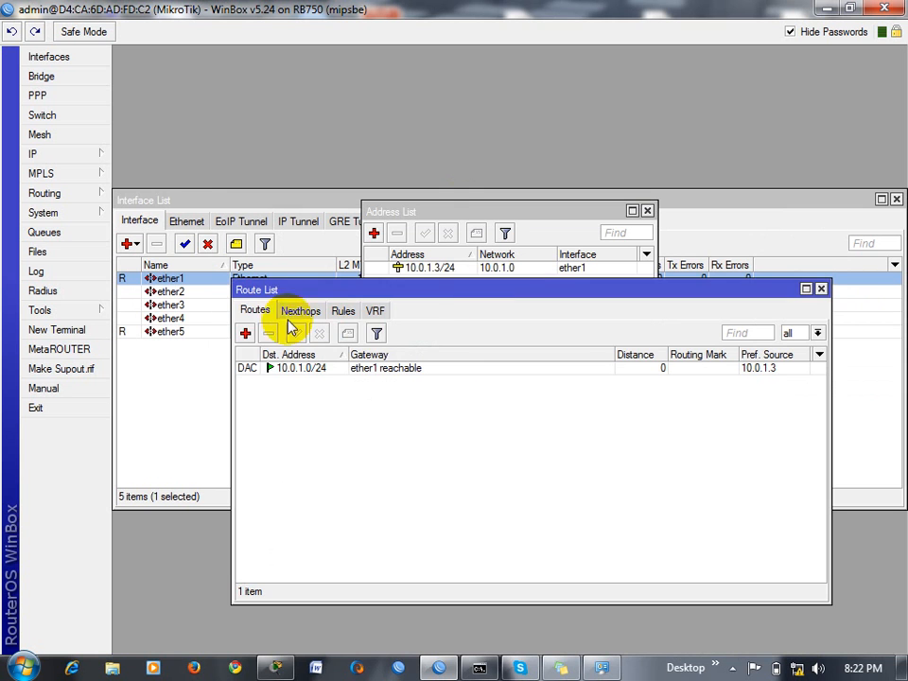
click(244, 333)
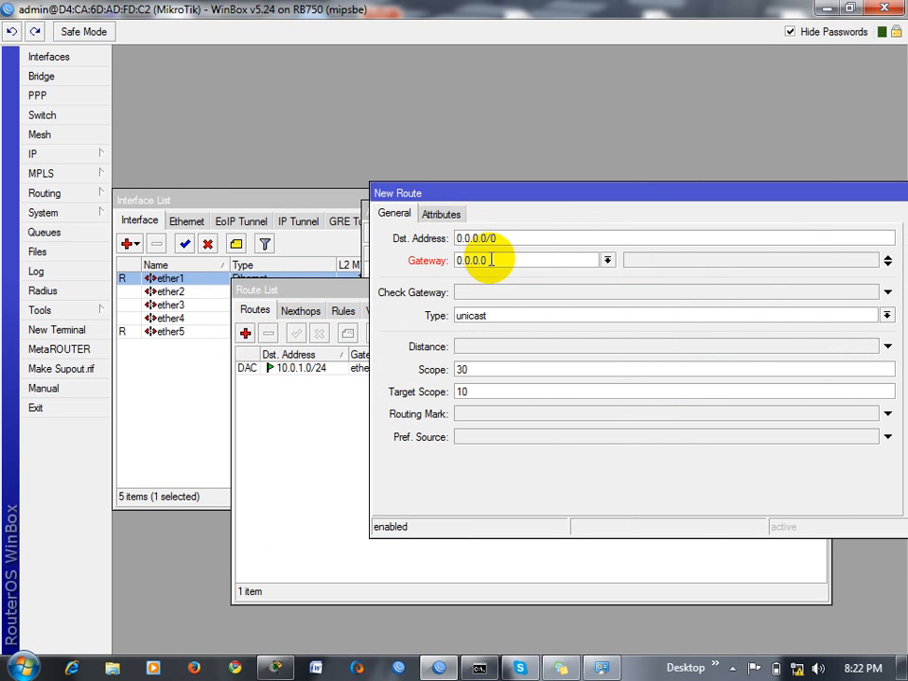
drag(491, 260, 437, 268)
text(10)
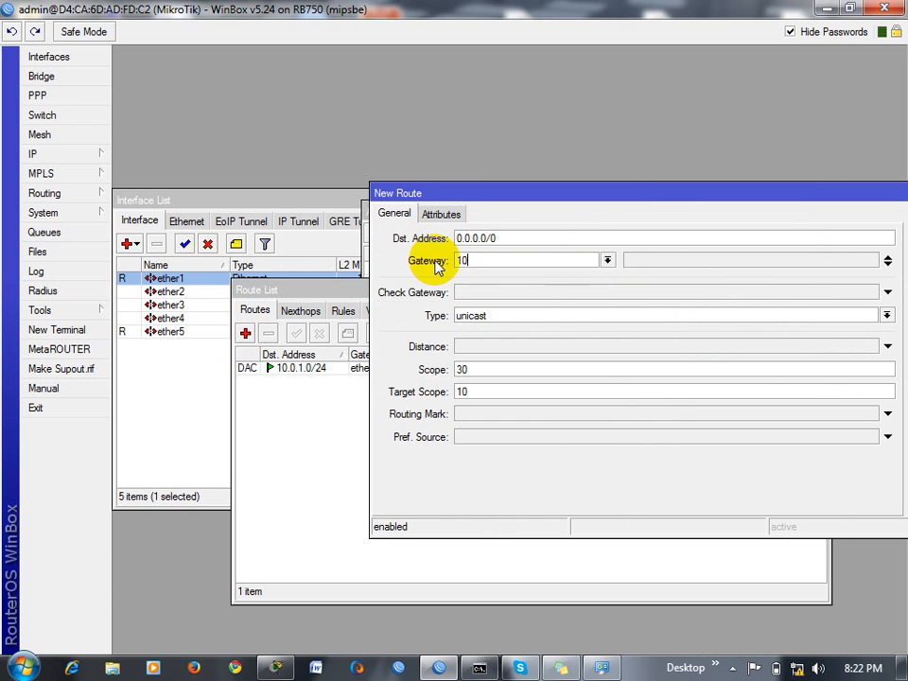
text(.0.1.1)
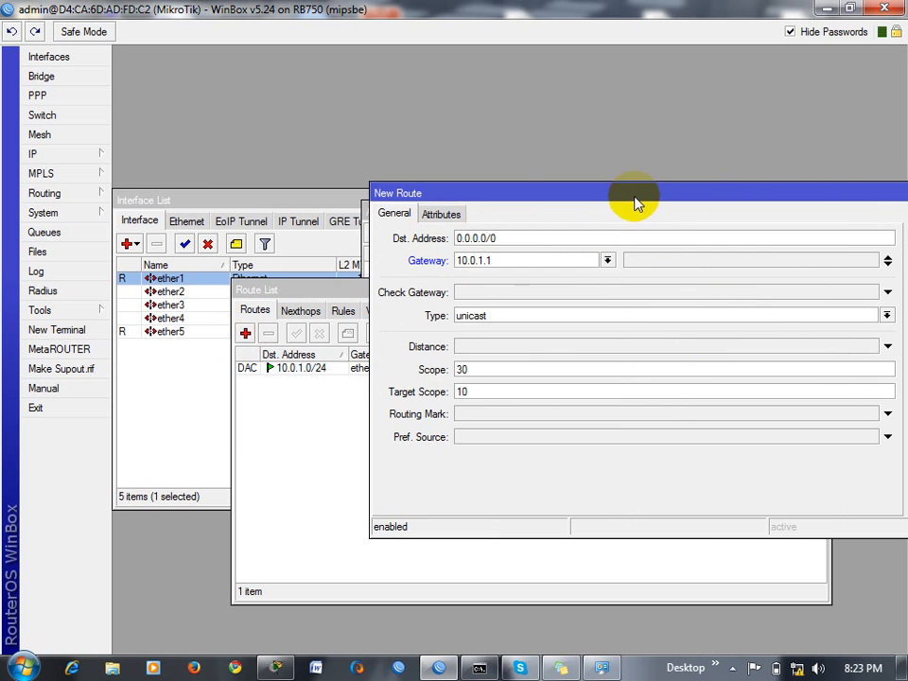
drag(638, 196, 355, 109)
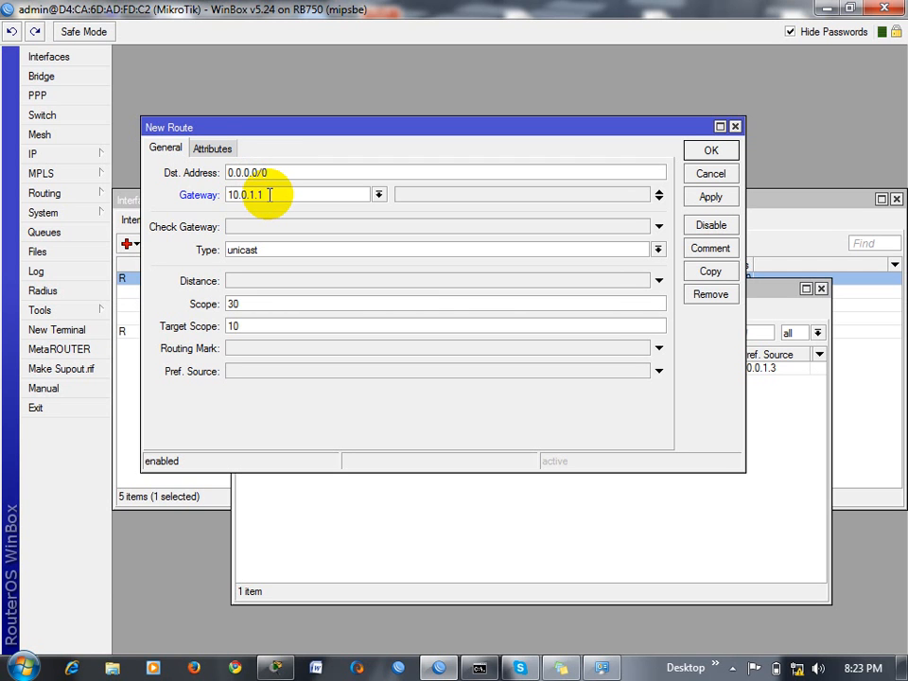
click(699, 199)
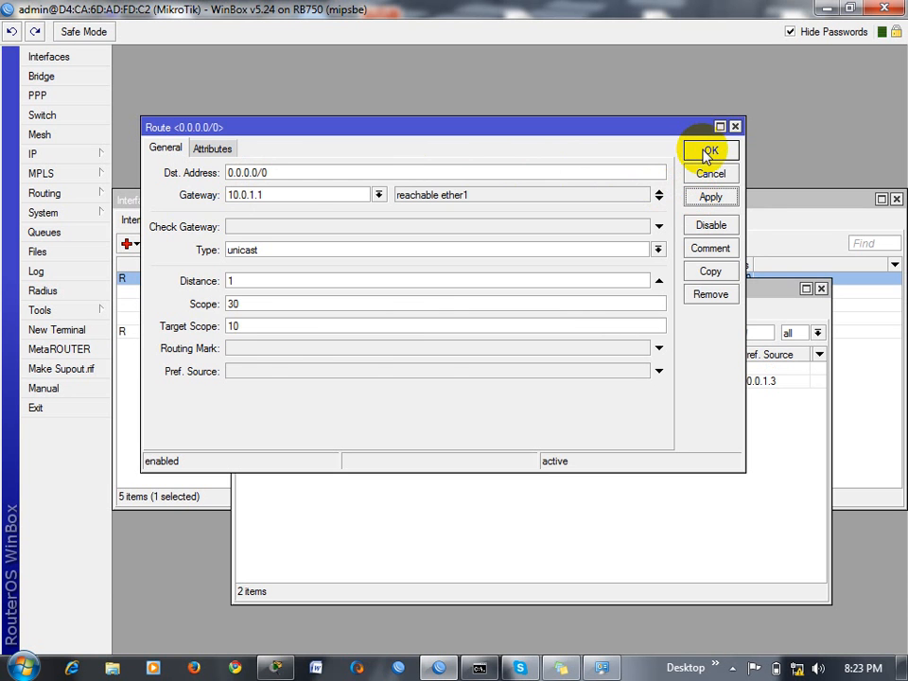
click(706, 151)
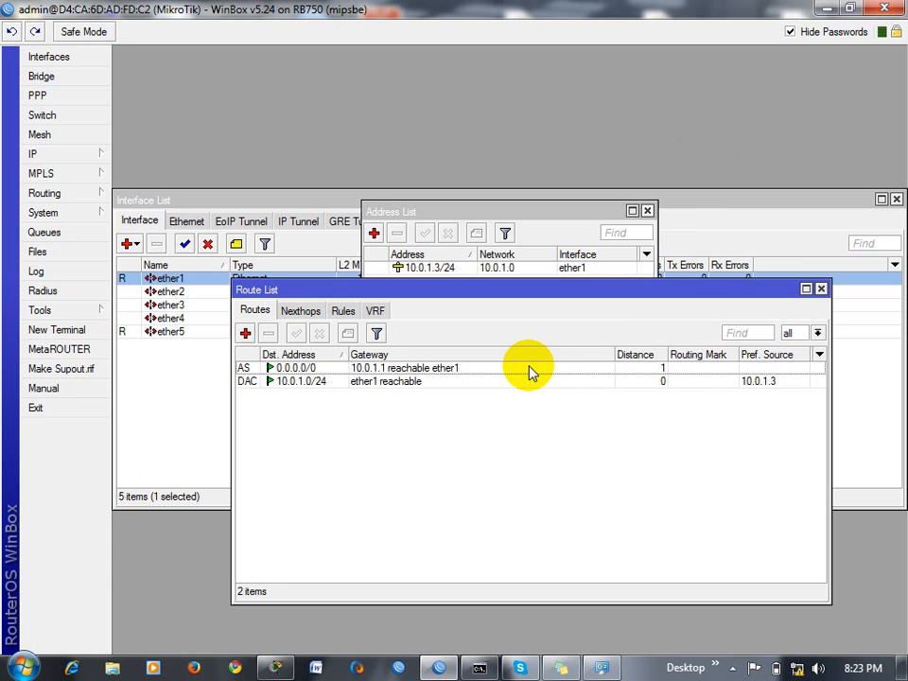
Set the RB750's DNS server to 8.8.8.8 in its DNS settings.
click(49, 160)
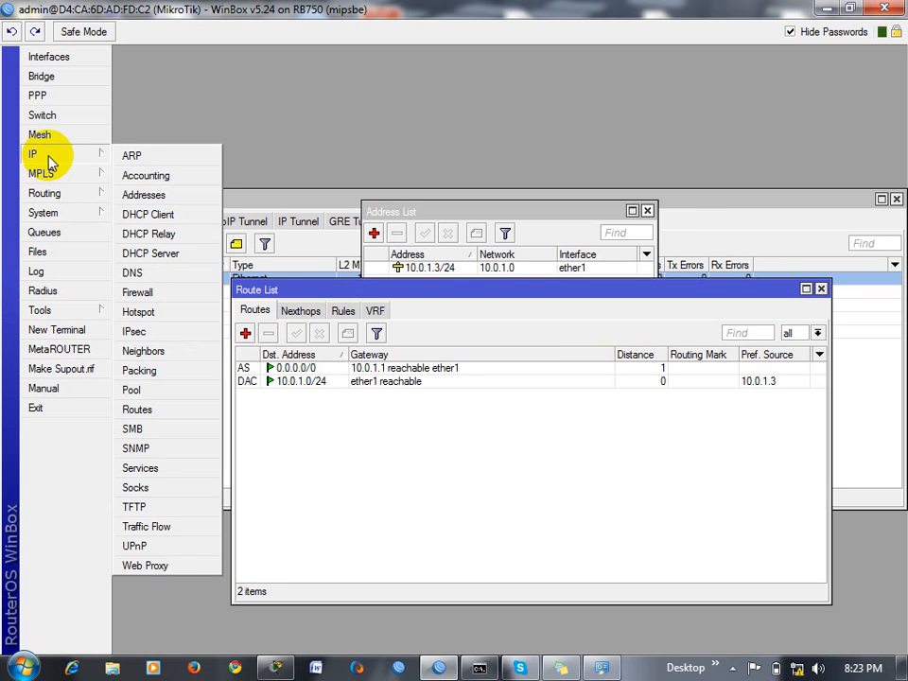
click(131, 272)
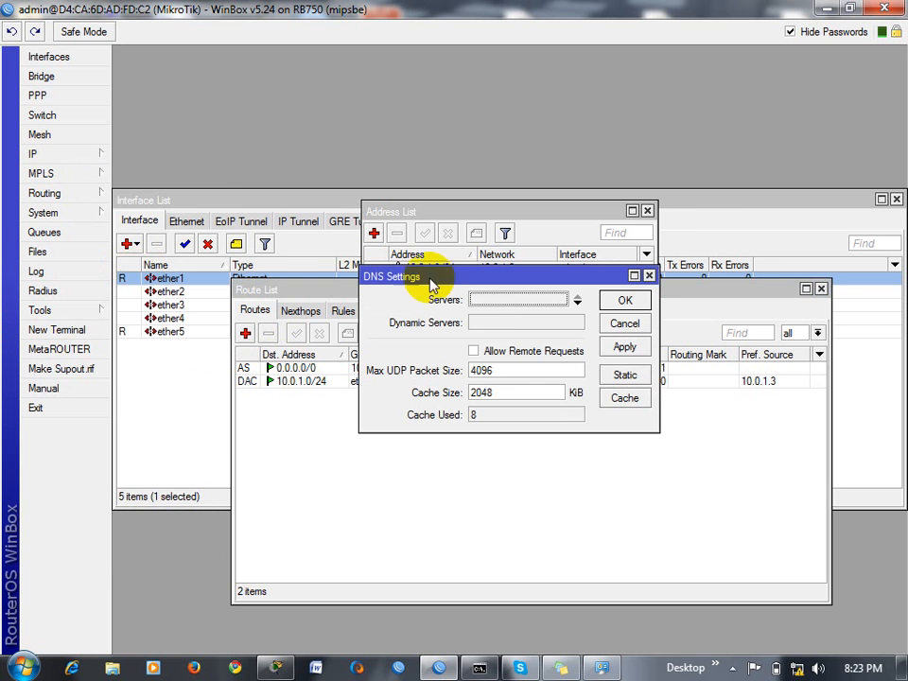
click(496, 299)
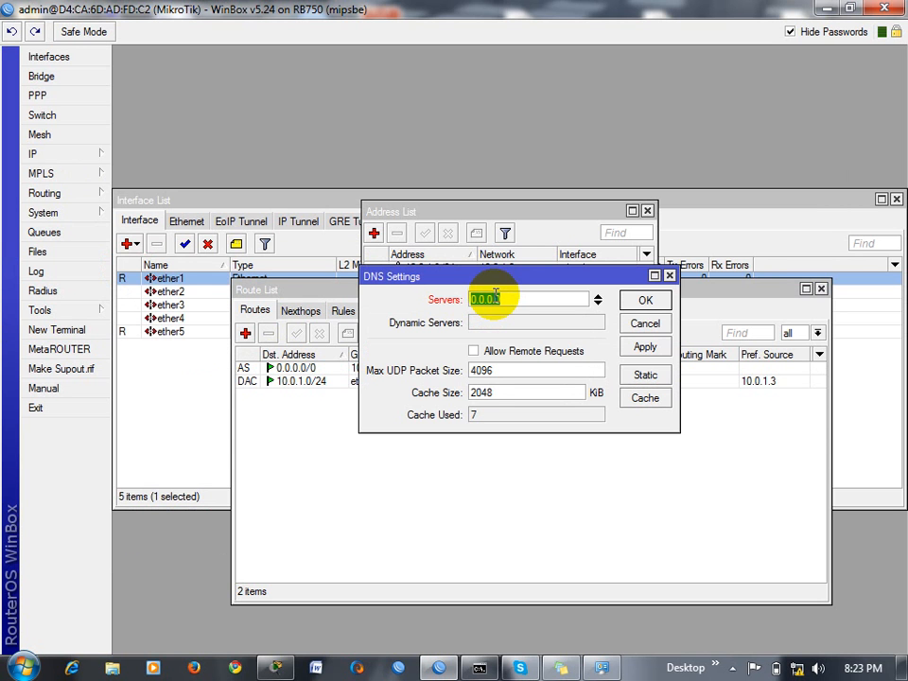
text(8.8.8.8)
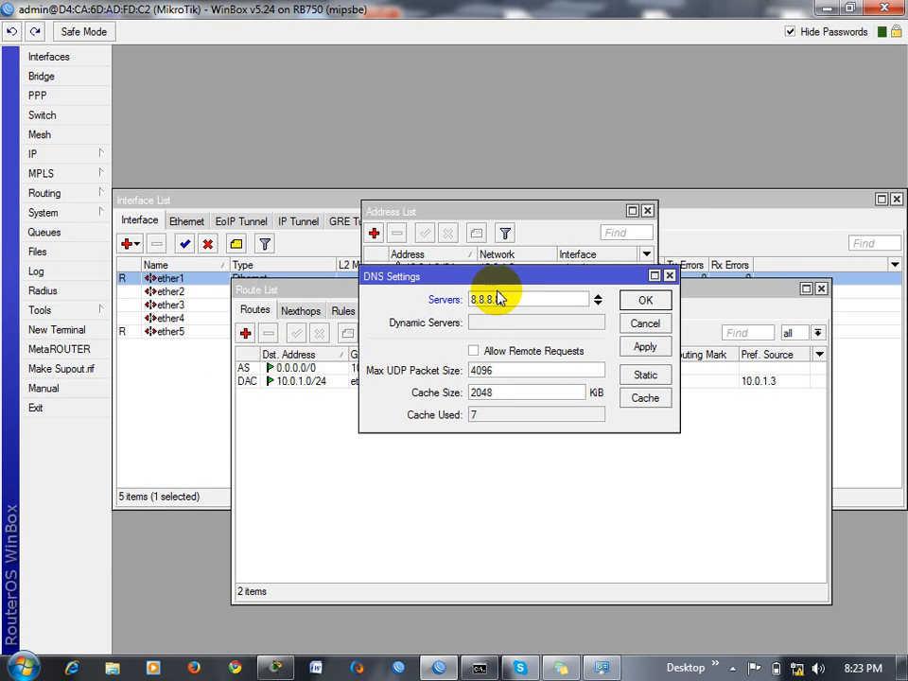
click(646, 302)
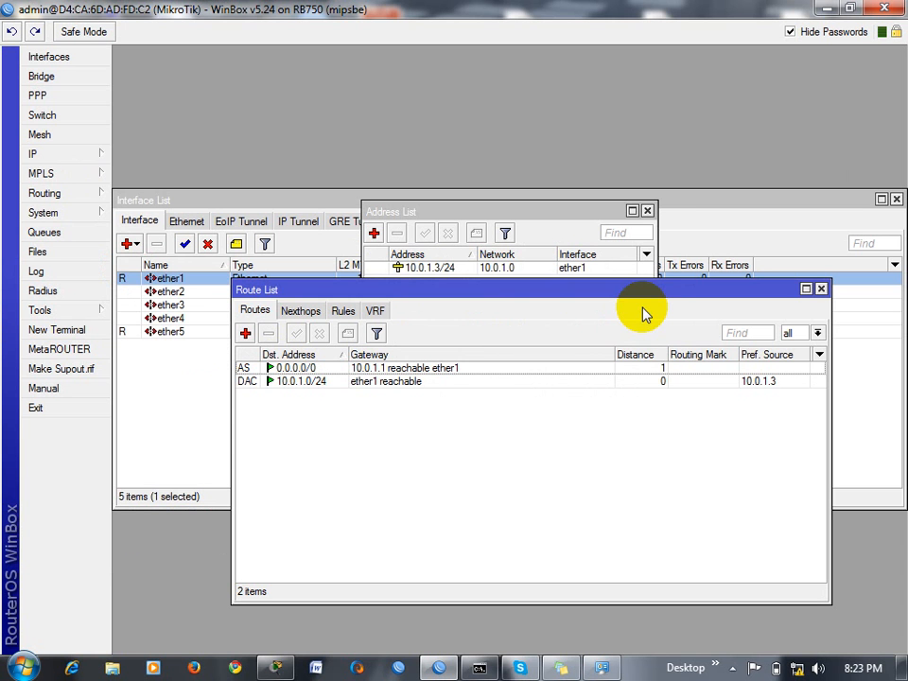
Test the RB750's internet access by pinging google.com from a new terminal, and stop the ping after several replies.
click(58, 330)
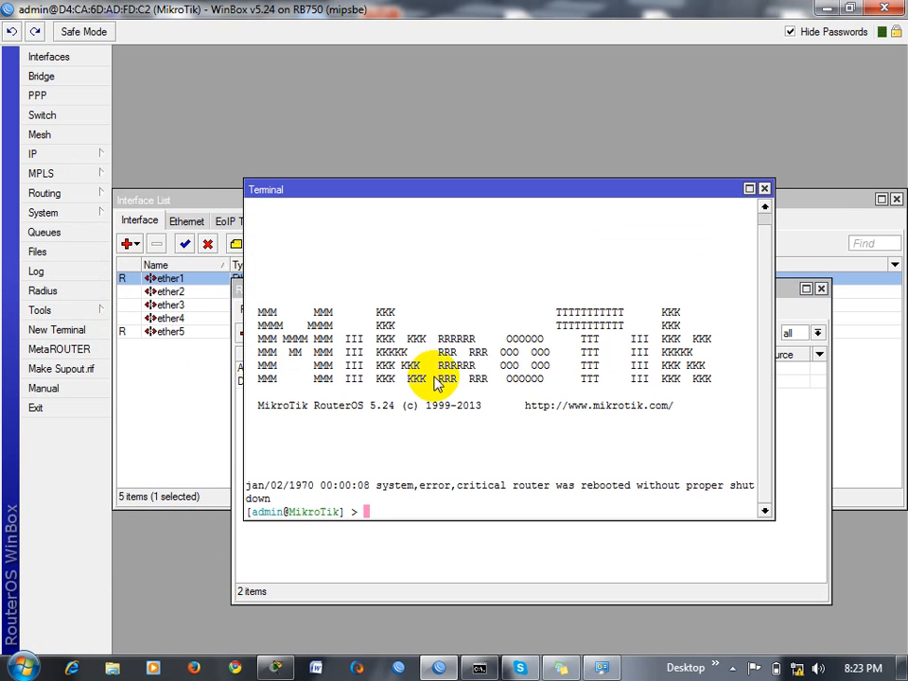
text(ping google.com)
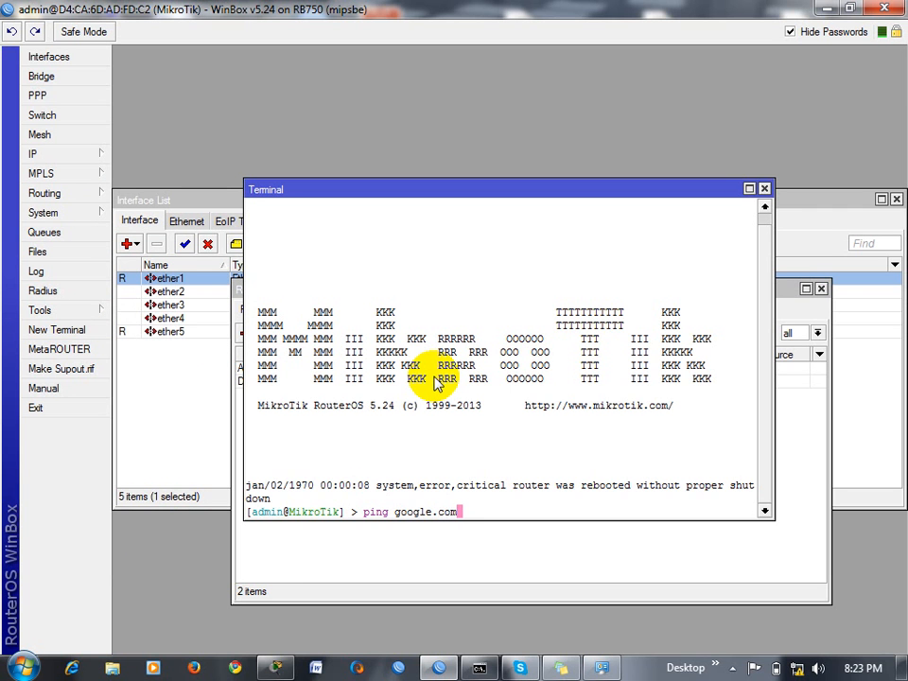
key(Return)
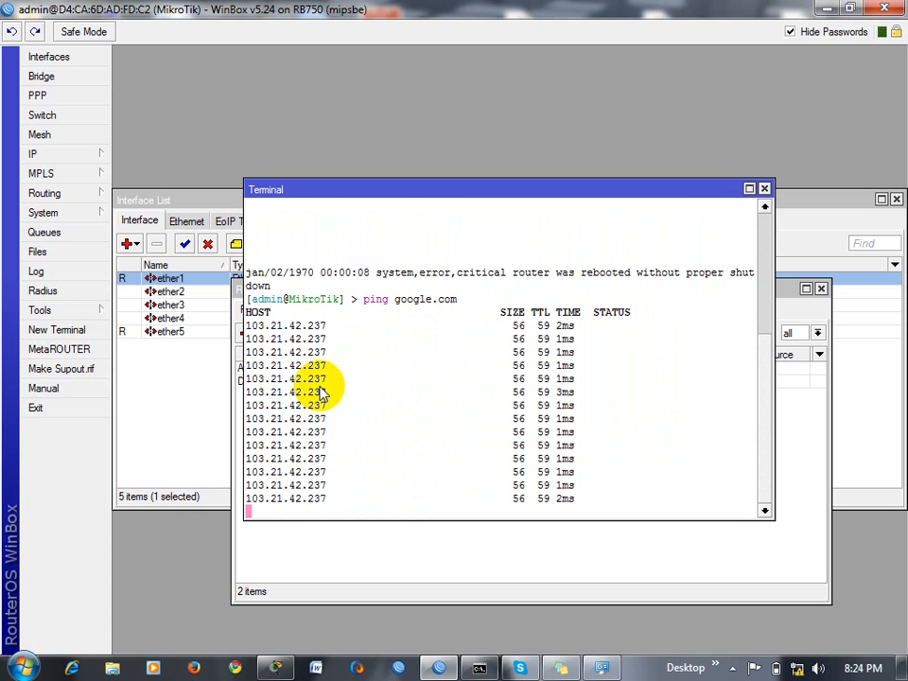
key(ctrl+c)
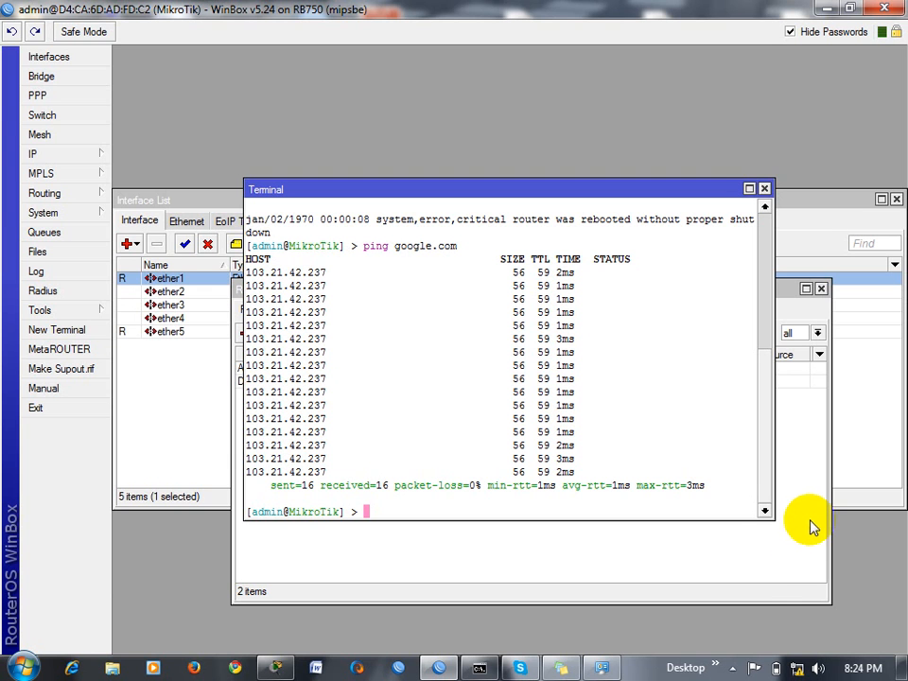
click(733, 667)
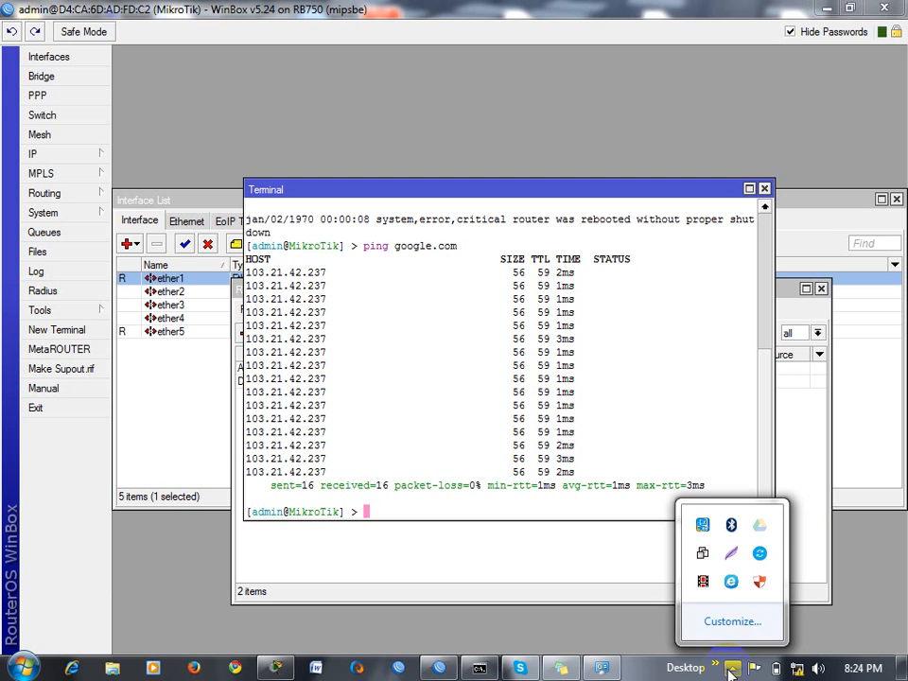